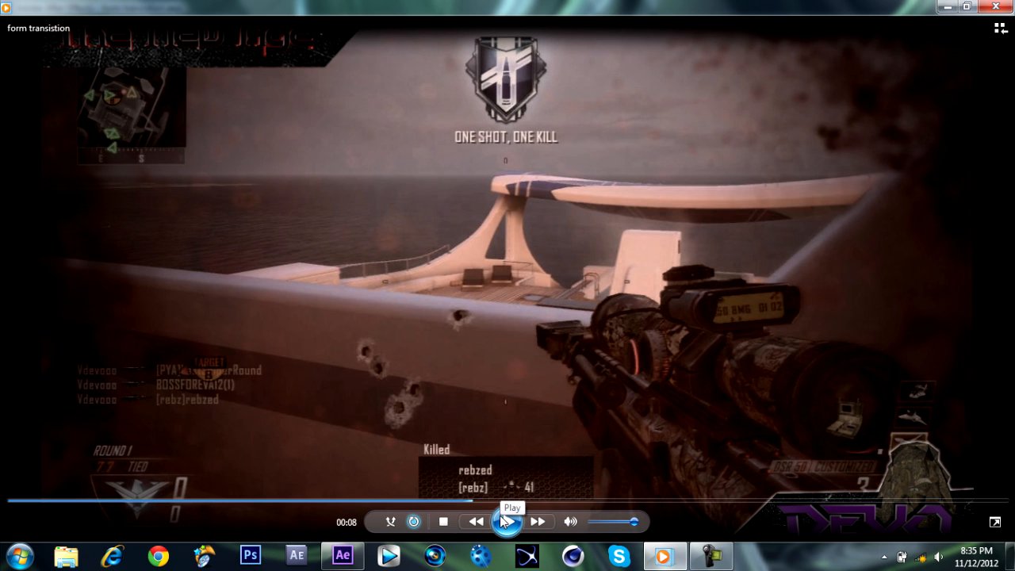
- Review the form transition video from about 8 to 13 seconds and close the player
{"action": "left_click", "coordinate": [502, 519]}
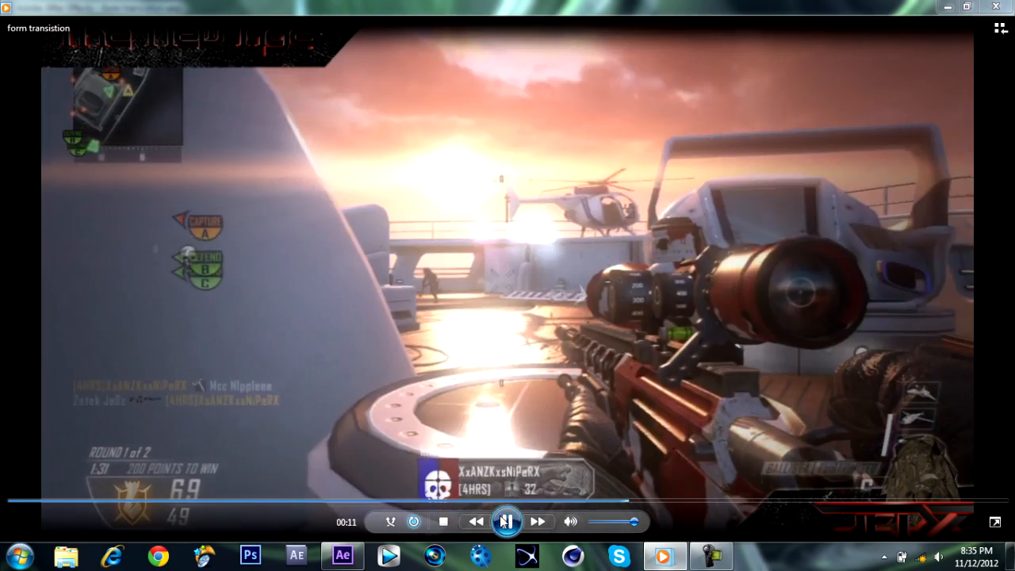
{"action": "left_click", "coordinate": [503, 519]}
{"action": "left_click", "coordinate": [473, 501]}
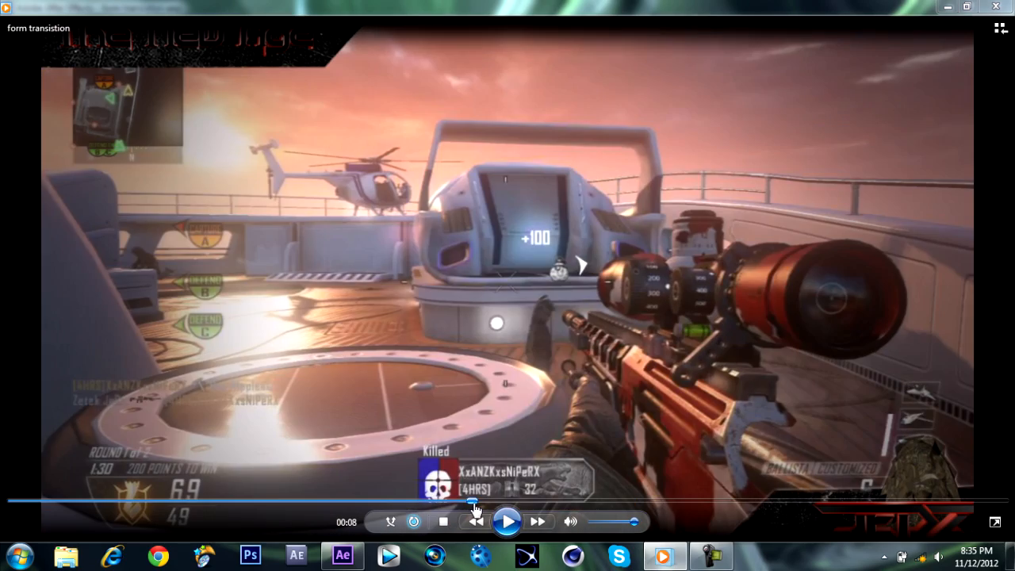
{"action": "left_click", "coordinate": [507, 521]}
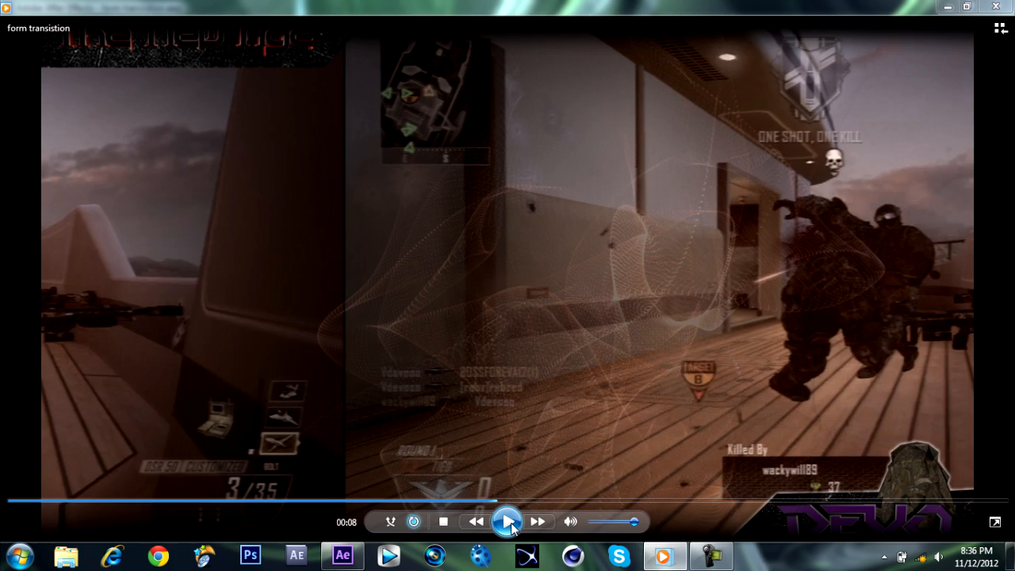
{"action": "left_click", "coordinate": [508, 501]}
{"action": "left_click", "coordinate": [506, 520]}
{"action": "left_click", "coordinate": [508, 522]}
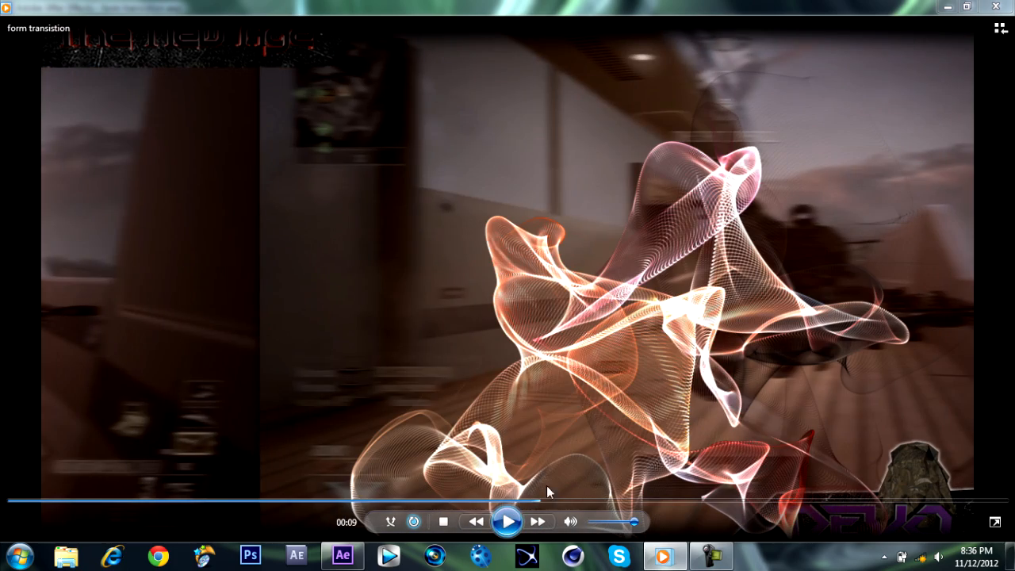
{"action": "left_click", "coordinate": [509, 523]}
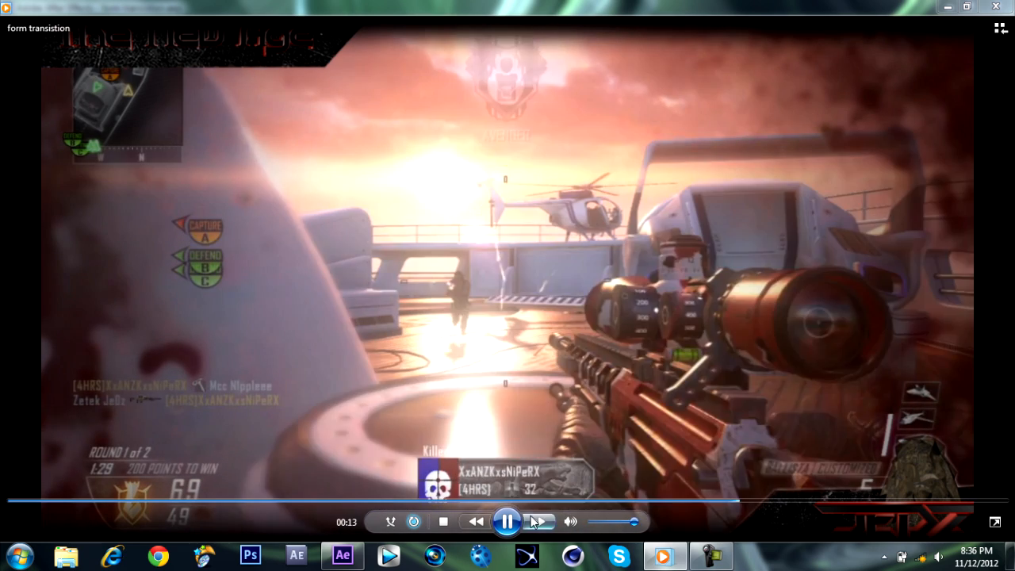
{"action": "left_click", "coordinate": [509, 521]}
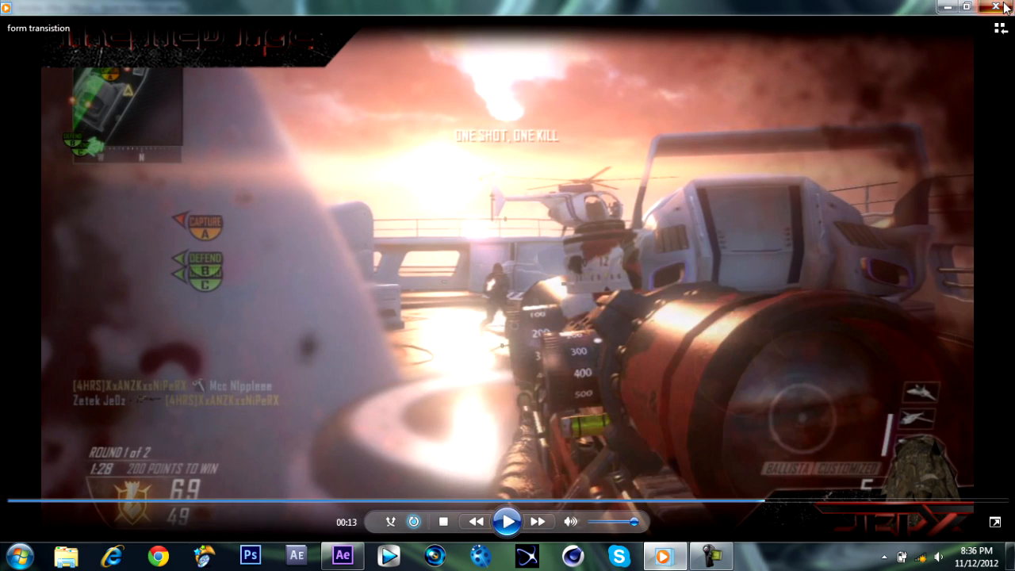
{"action": "left_click", "coordinate": [1003, 7]}
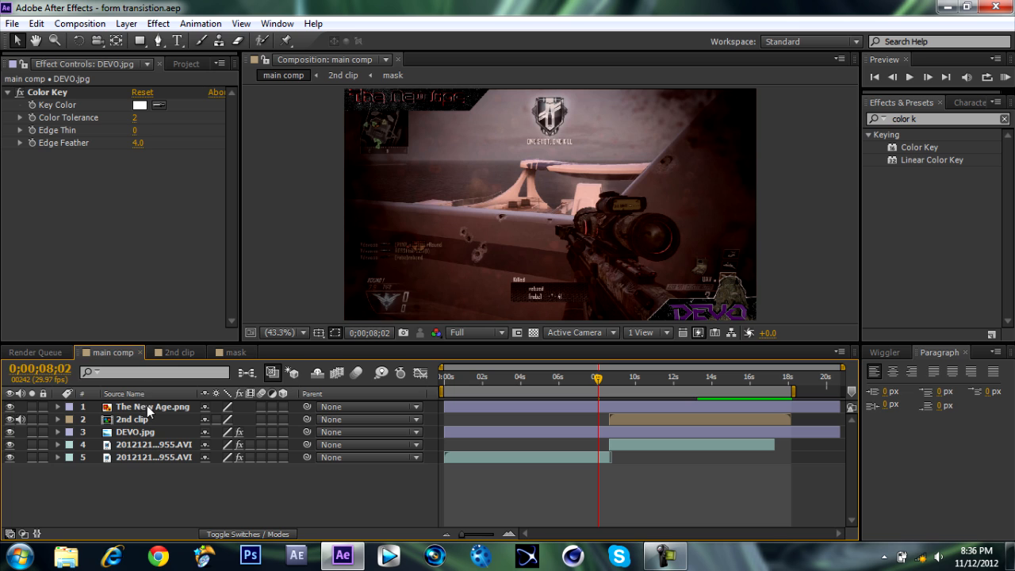
- Remove the Motion Tile and Fast Blur effects from the layer 4 AVI clip in the main comp
{"action": "left_click", "coordinate": [159, 447]}
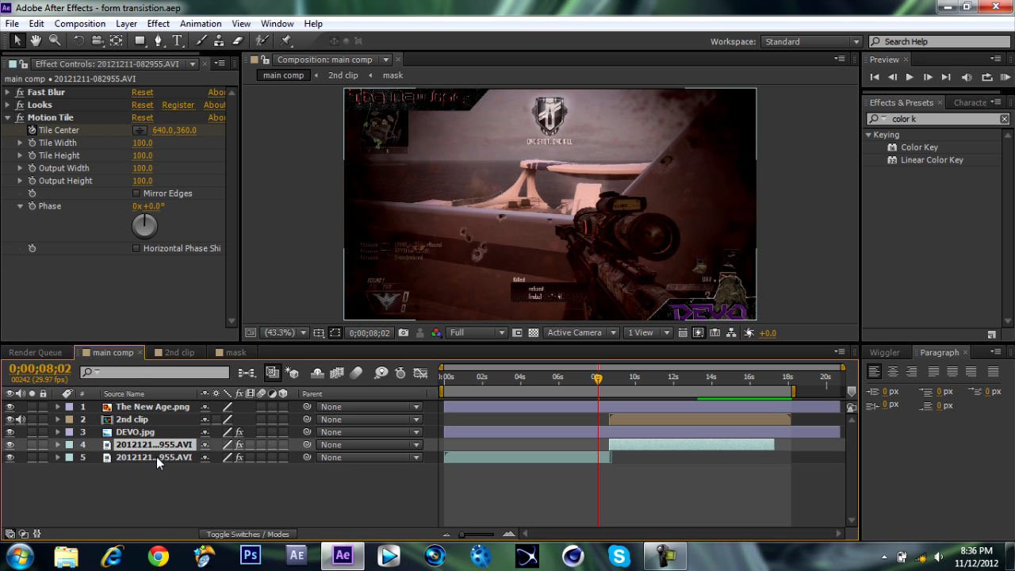
{"action": "left_click", "coordinate": [70, 119]}
{"action": "key", "text": "Delete"}
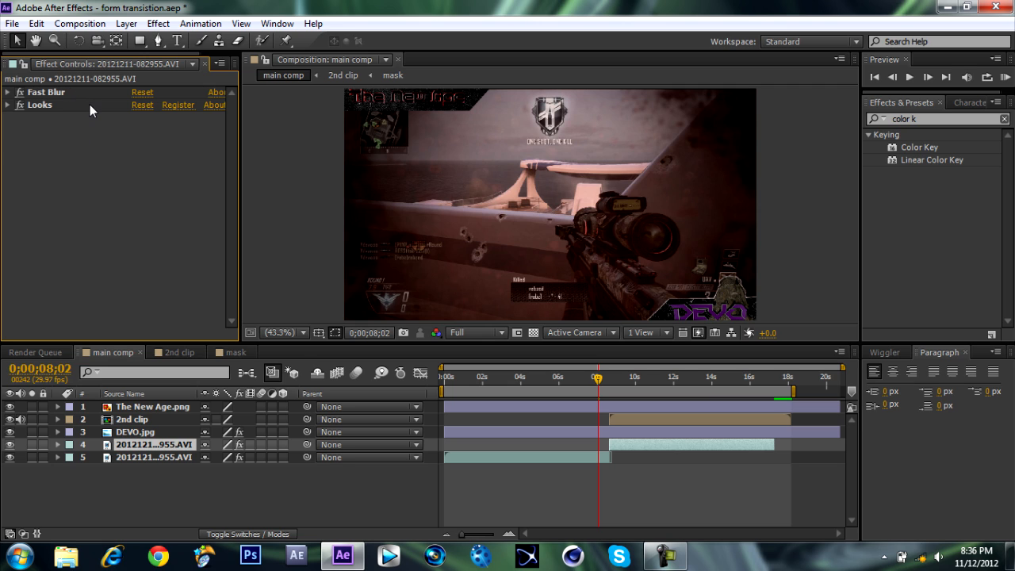
{"action": "left_click", "coordinate": [50, 93]}
{"action": "key", "text": "Delete"}
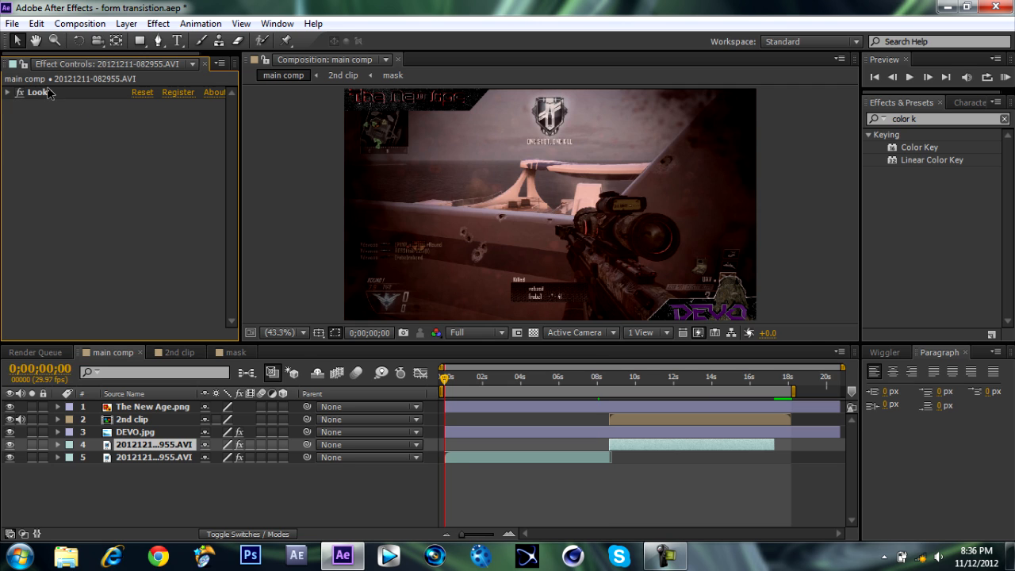
- Return to the start of the main comp and inspect the effects on the two AVI layers
{"action": "key", "text": "Home"}
{"action": "left_click", "coordinate": [154, 487]}
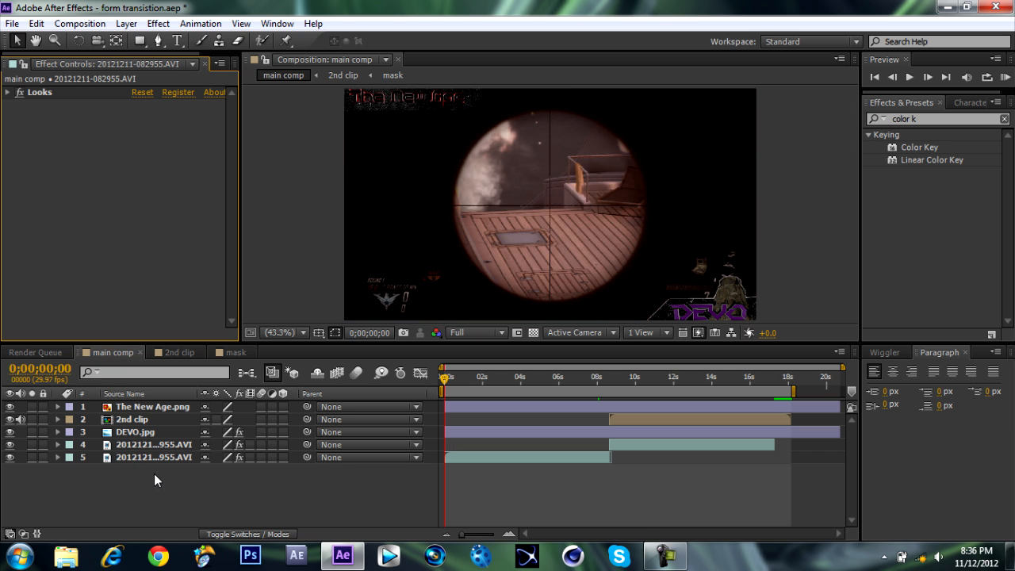
{"action": "left_click", "coordinate": [155, 459]}
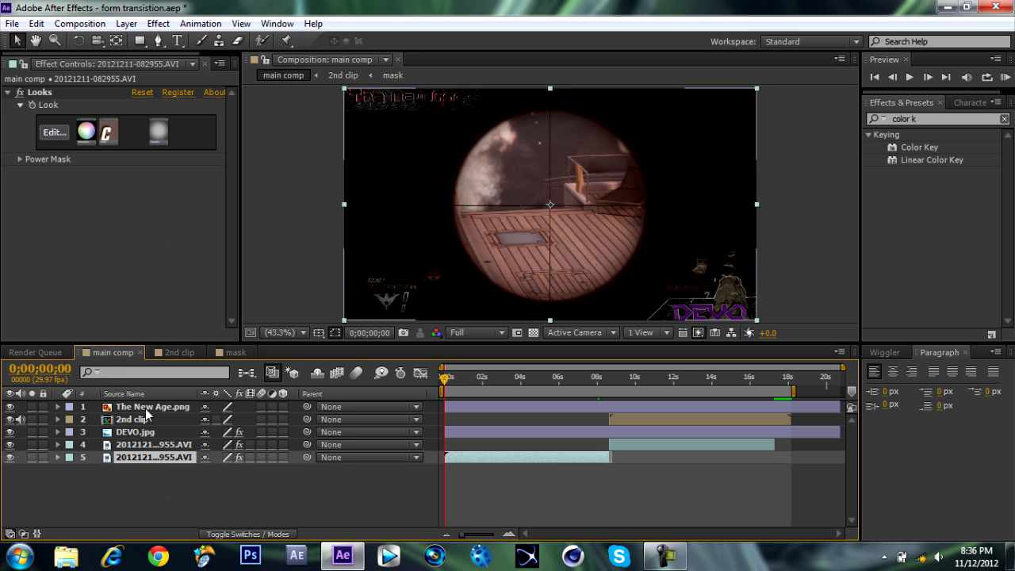
{"action": "left_click", "coordinate": [149, 444]}
{"action": "left_click", "coordinate": [154, 467]}
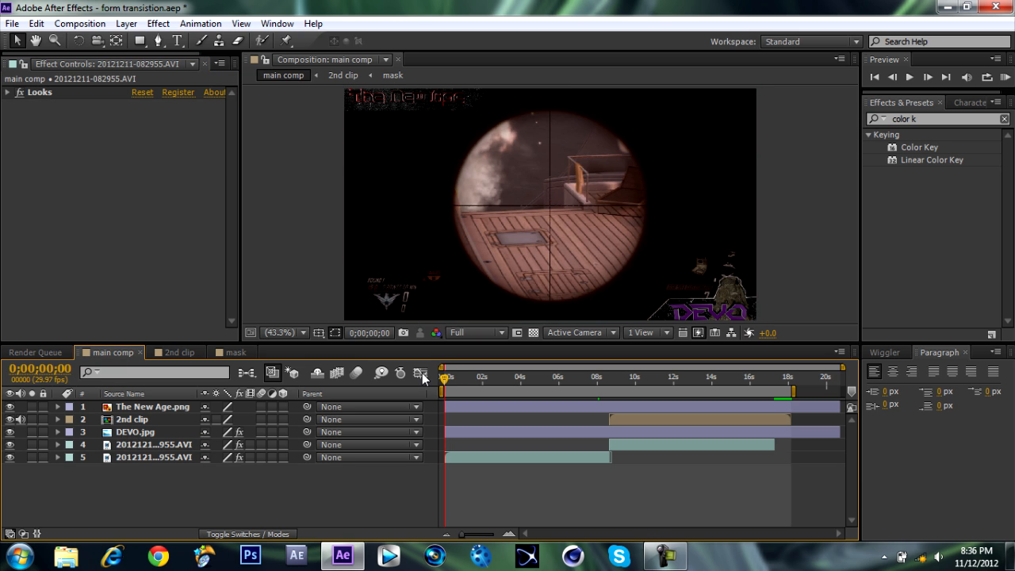
{"action": "left_click", "coordinate": [152, 405]}
- Open the mask composition and fit the whole frame in the viewer at up to 100% magnification
{"action": "left_click", "coordinate": [179, 352]}
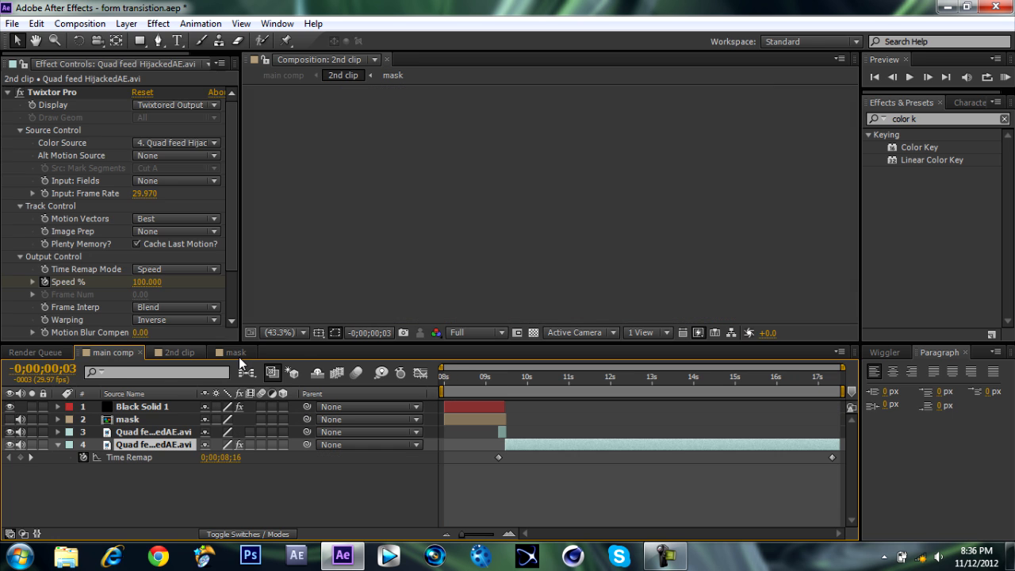
{"action": "left_click", "coordinate": [235, 352]}
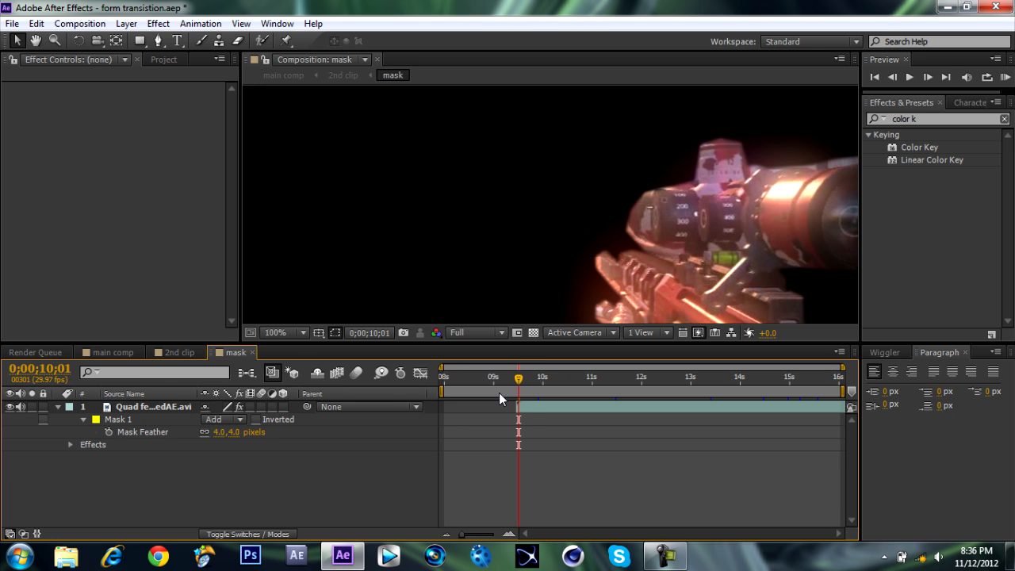
{"action": "key", "text": "comma"}
{"action": "key", "text": "comma"}
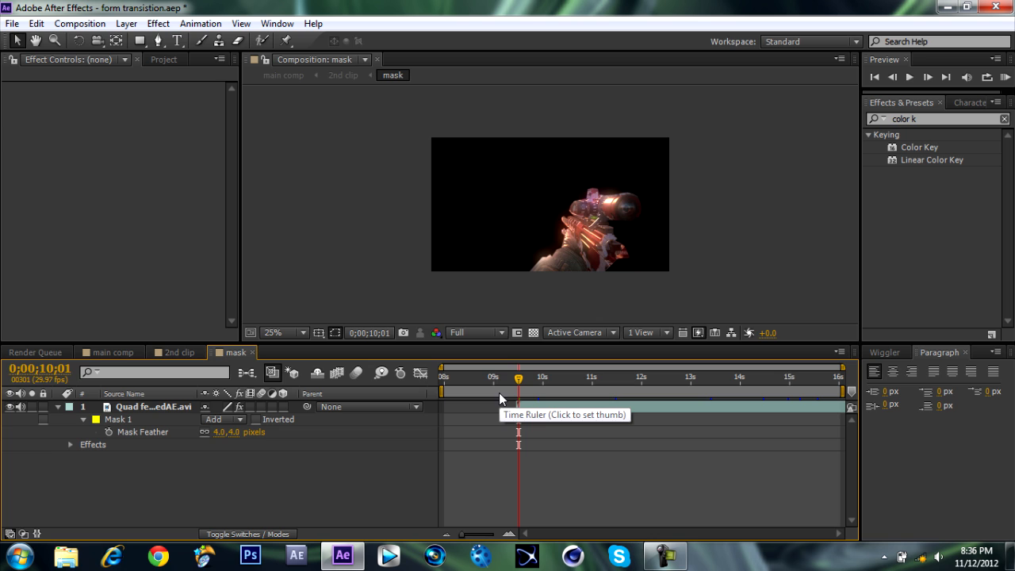
{"action": "left_click", "coordinate": [301, 333]}
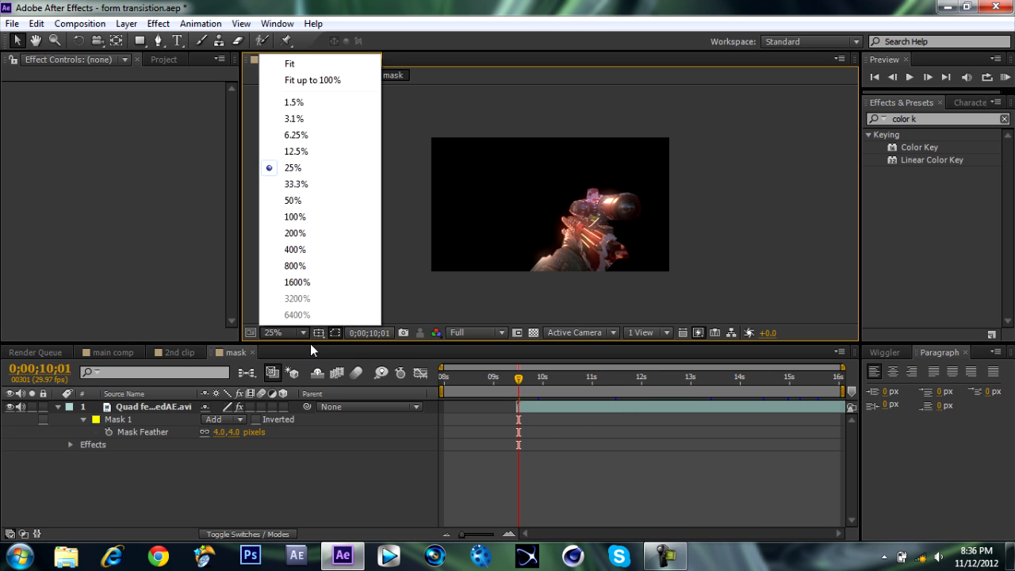
{"action": "left_click", "coordinate": [353, 82]}
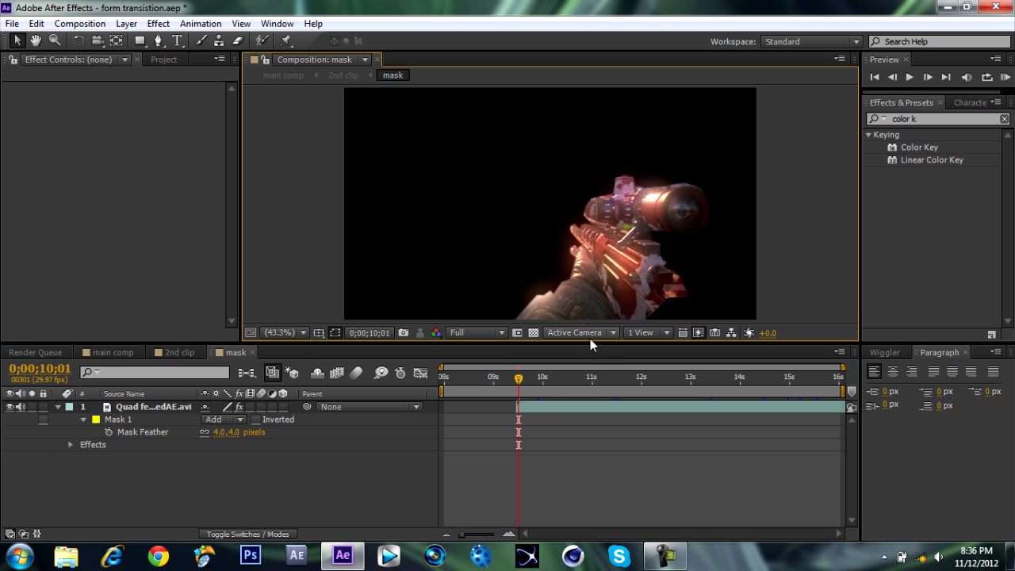
- Scrub through the mask composition around the start of the masked gun clip to examine its footage
{"action": "left_click_drag", "start_coordinate": [493, 378], "coordinate": [515, 380]}
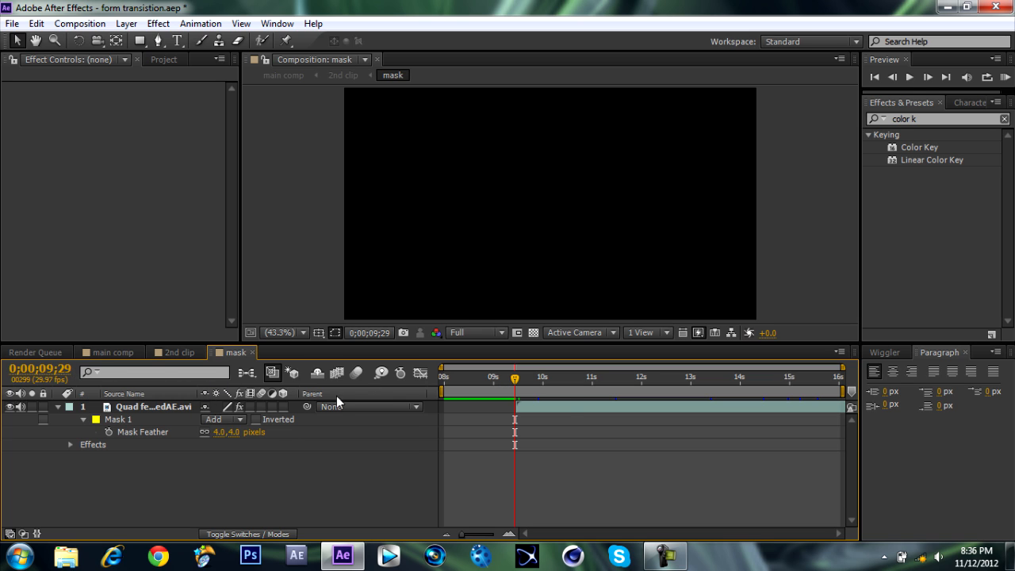
{"action": "left_click", "coordinate": [442, 378]}
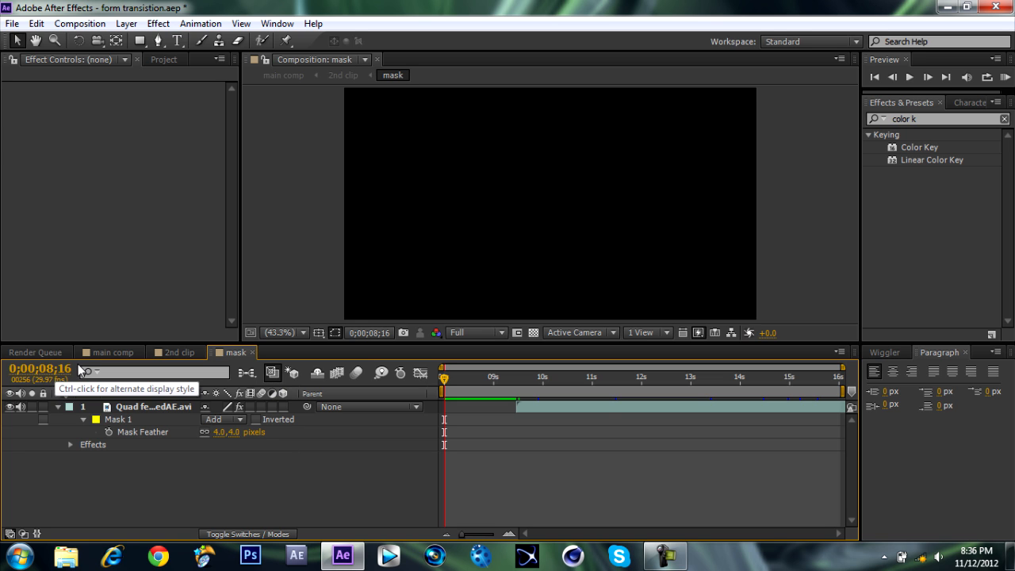
{"action": "left_click", "coordinate": [516, 379]}
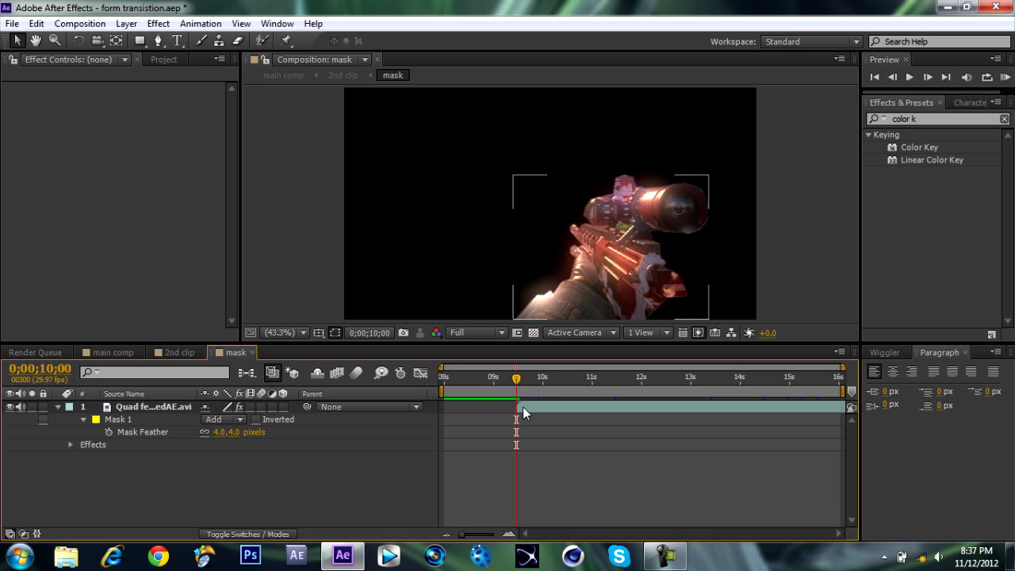
{"action": "left_click", "coordinate": [538, 383]}
{"action": "left_click", "coordinate": [553, 382]}
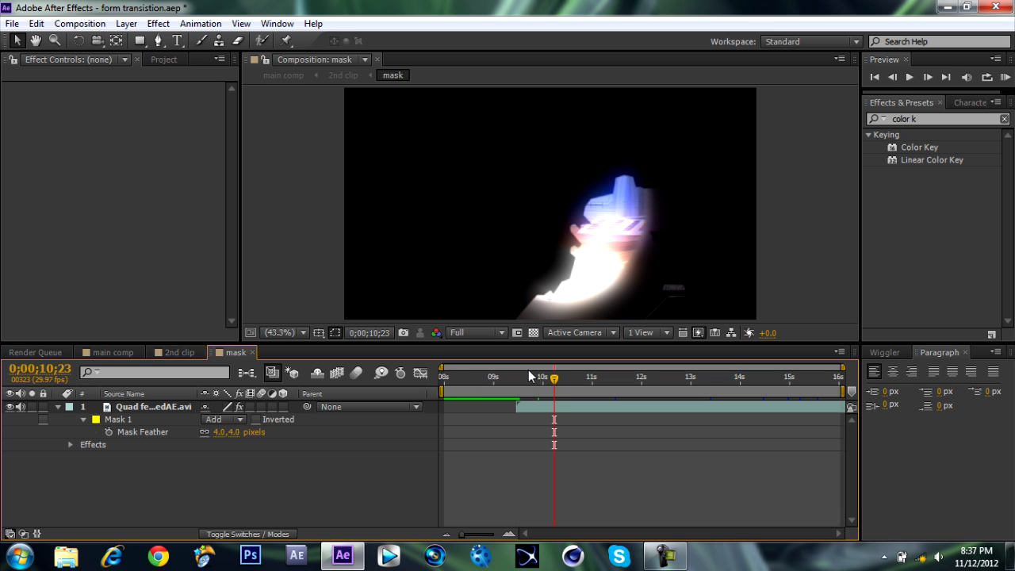
{"action": "left_click", "coordinate": [541, 378]}
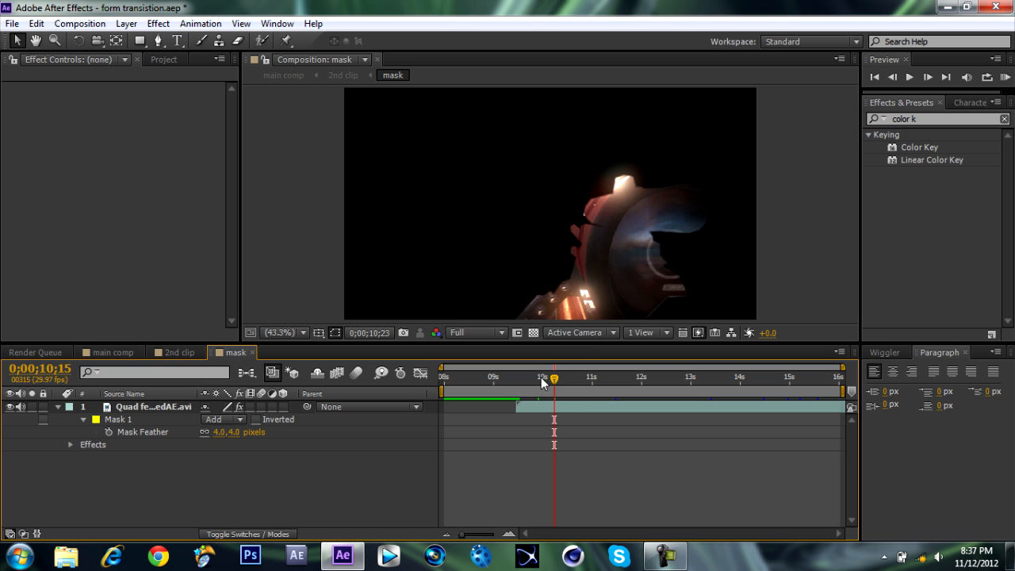
- Delete Mask 1 from the Quad feed clip and check the unmasked footage at several frames
{"action": "left_click", "coordinate": [118, 420]}
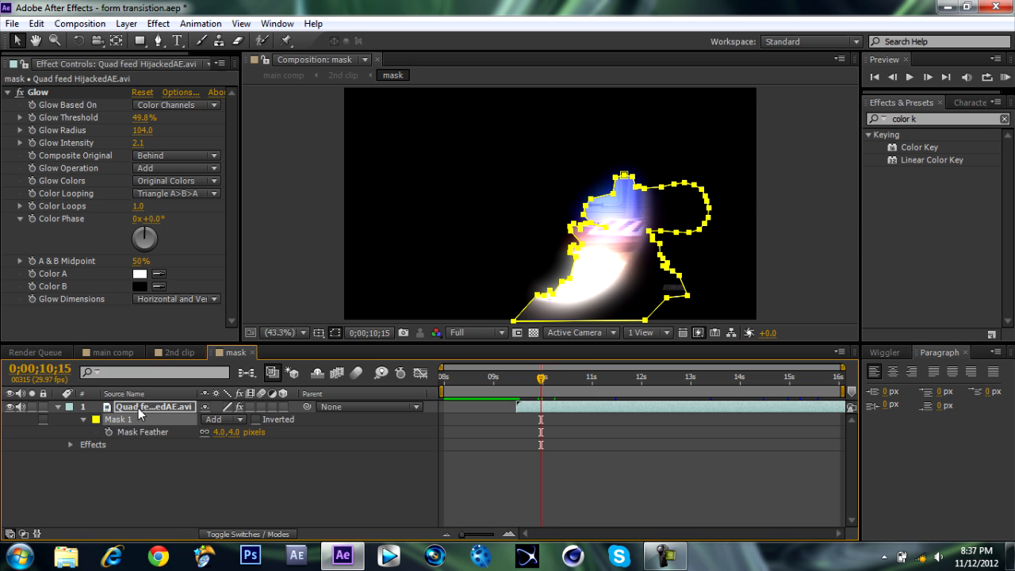
{"action": "key", "text": "Delete"}
{"action": "left_click_drag", "start_coordinate": [524, 382], "coordinate": [537, 380]}
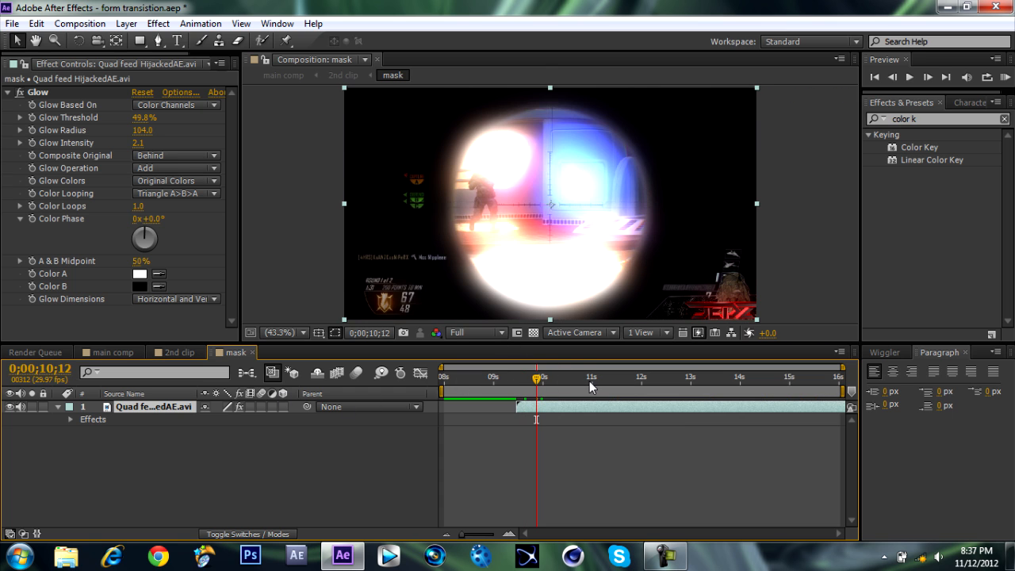
{"action": "left_click", "coordinate": [585, 386]}
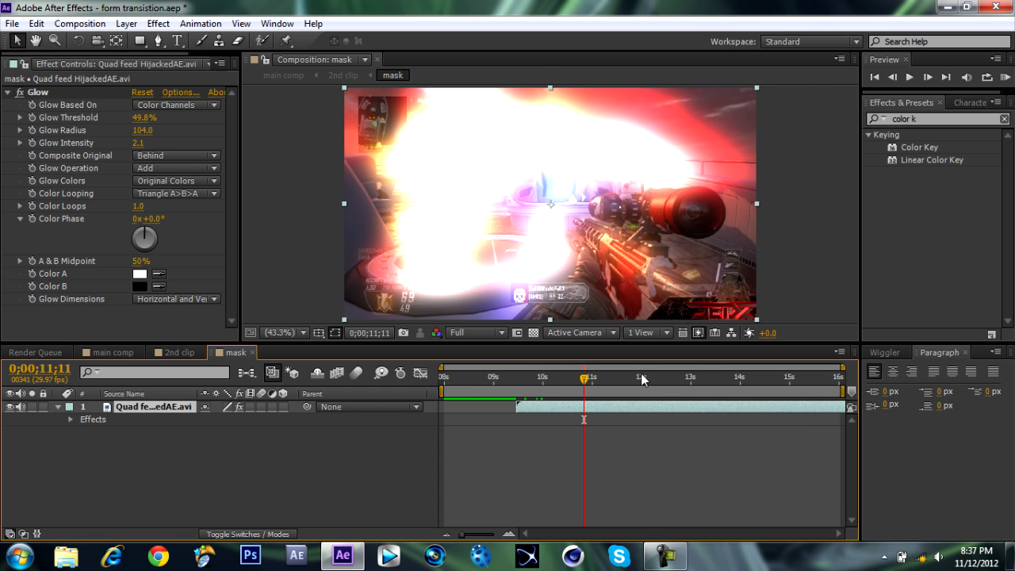
- Switch the clip's Glow effect off and back on to compare the footage with and without it
{"action": "left_click", "coordinate": [77, 95]}
{"action": "left_click", "coordinate": [19, 92]}
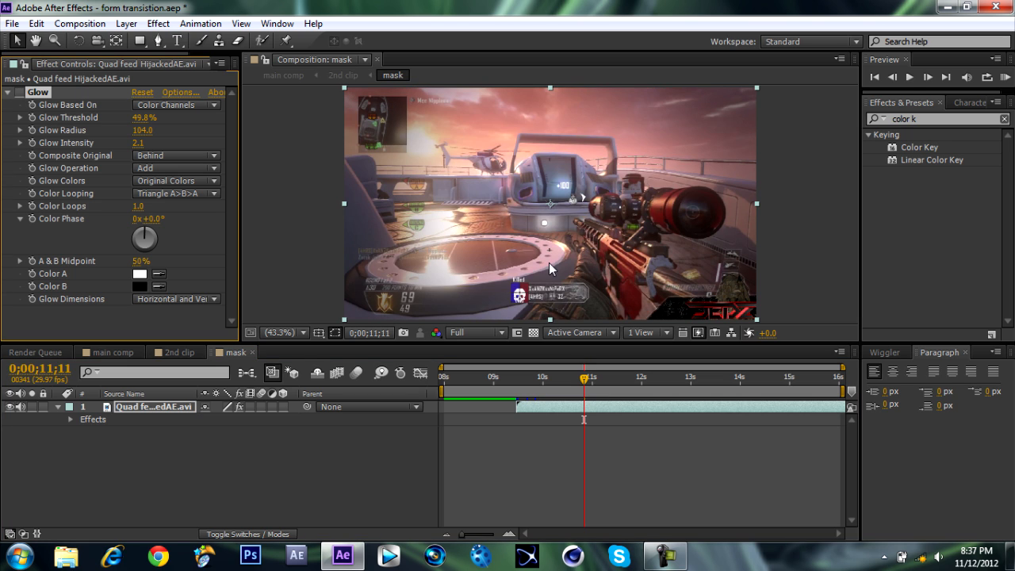
{"action": "left_click", "coordinate": [20, 92]}
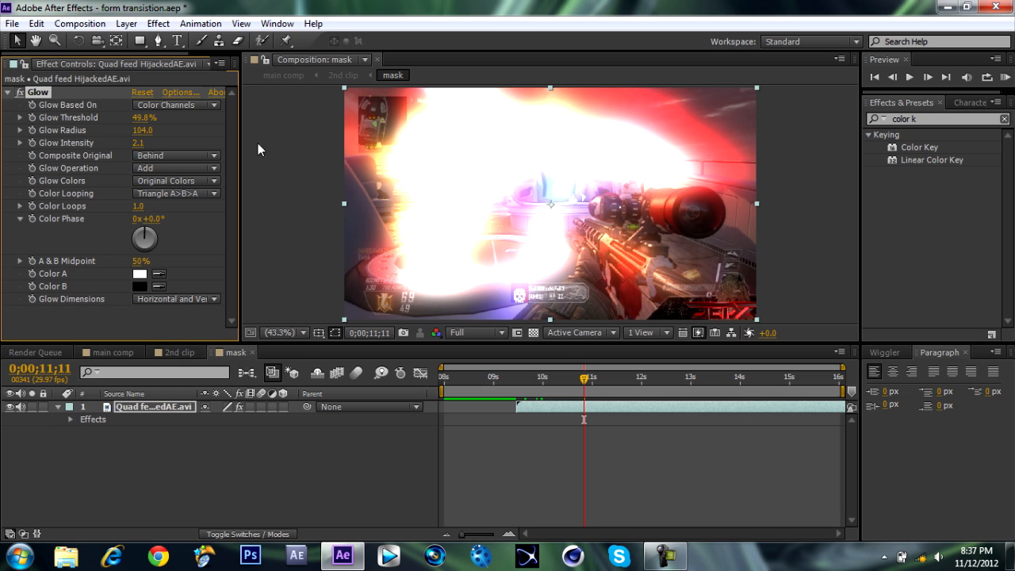
- Preview the unmasked clip from 0;00;10;09 and restore the deleted Mask 1
{"action": "left_click", "coordinate": [529, 369]}
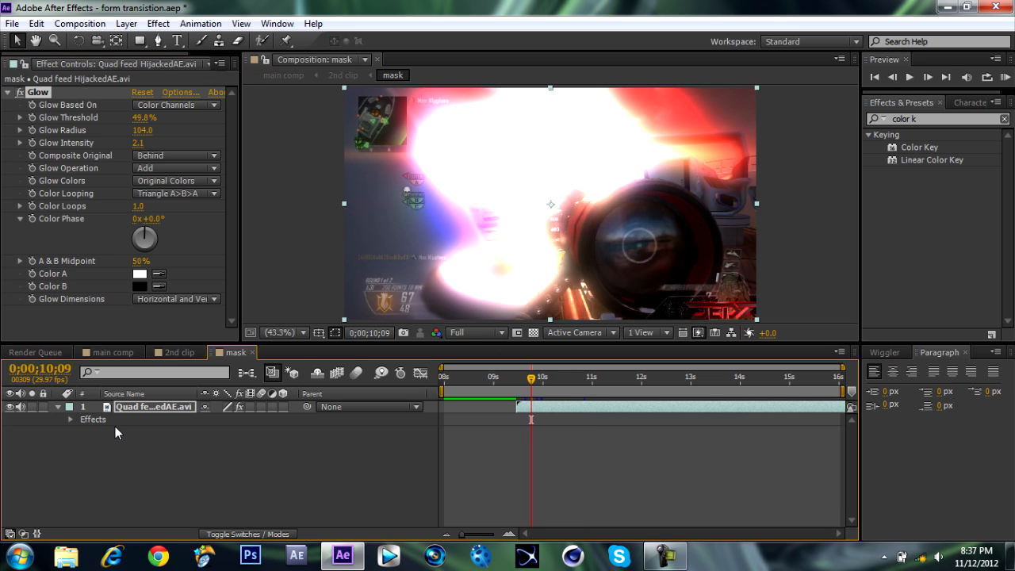
{"action": "key", "text": "space"}
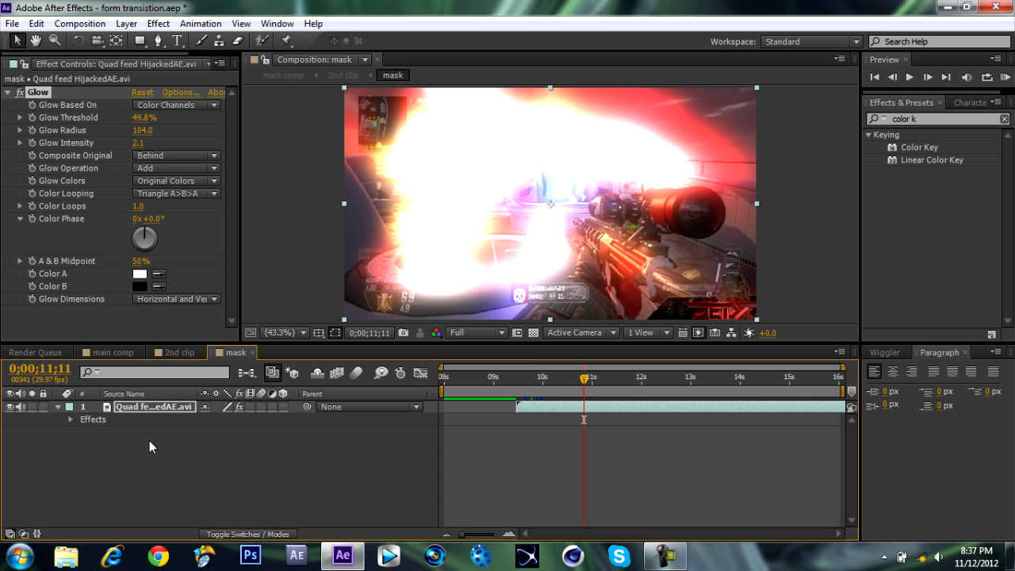
{"action": "key", "text": "space"}
{"action": "left_click", "coordinate": [520, 376]}
{"action": "left_click_drag", "start_coordinate": [520, 377], "coordinate": [518, 378]}
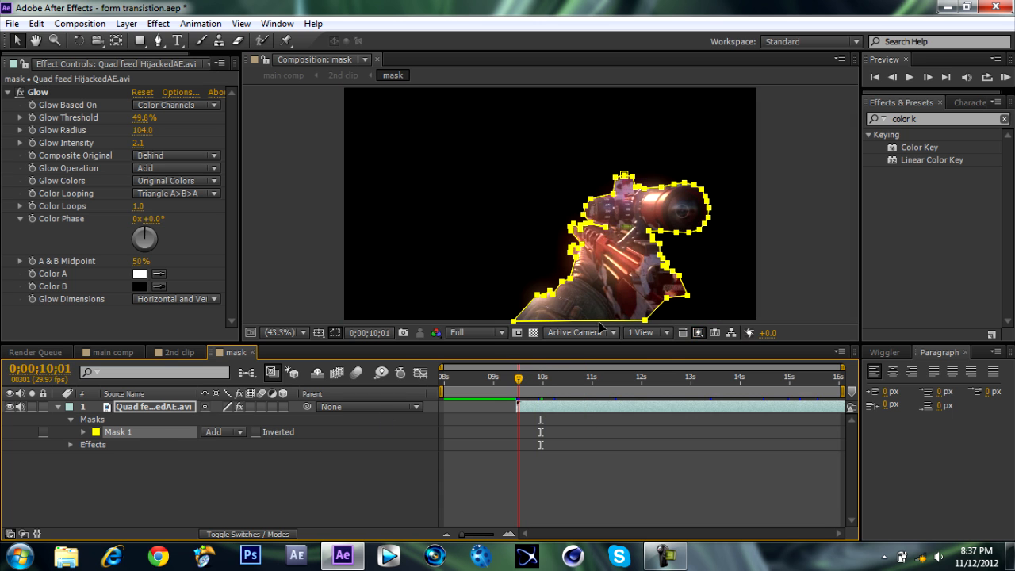
- Go to the masked clip's first visible frame at 0;00;10;00 and deselect the layer to view the cutout
{"action": "left_click", "coordinate": [589, 373]}
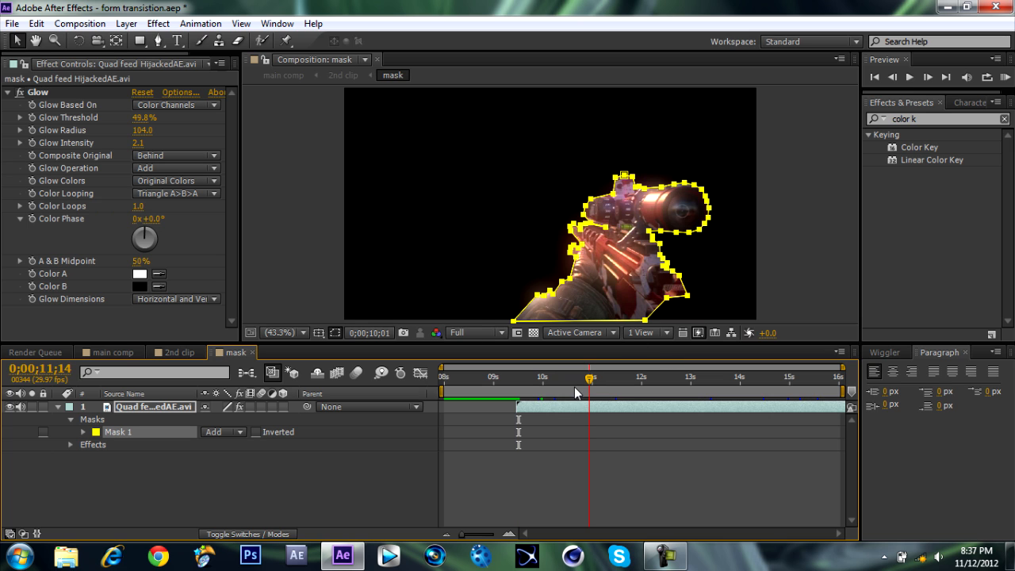
{"action": "left_click", "coordinate": [518, 380]}
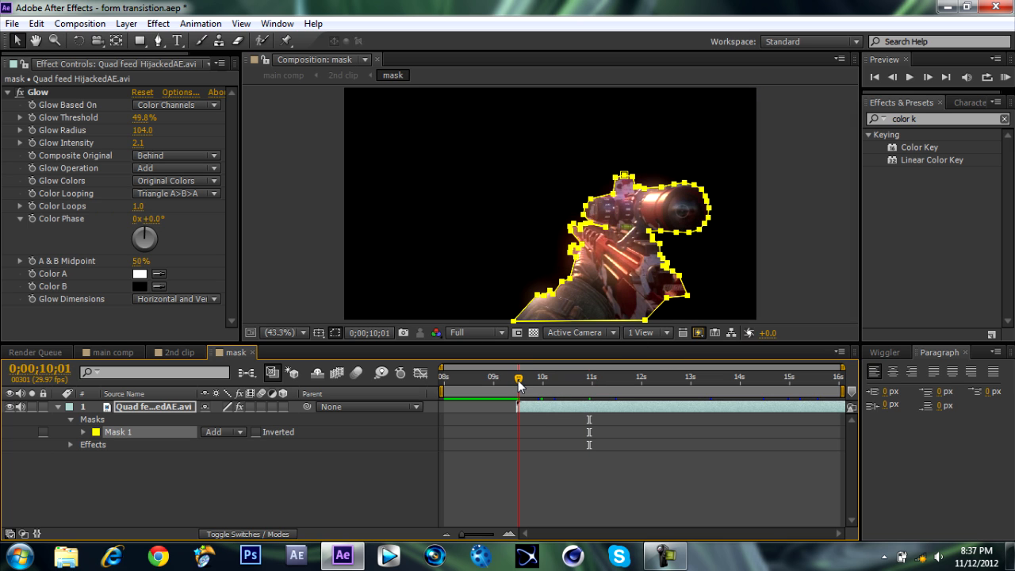
{"action": "left_click_drag", "start_coordinate": [518, 380], "coordinate": [515, 380]}
{"action": "left_click", "coordinate": [516, 379]}
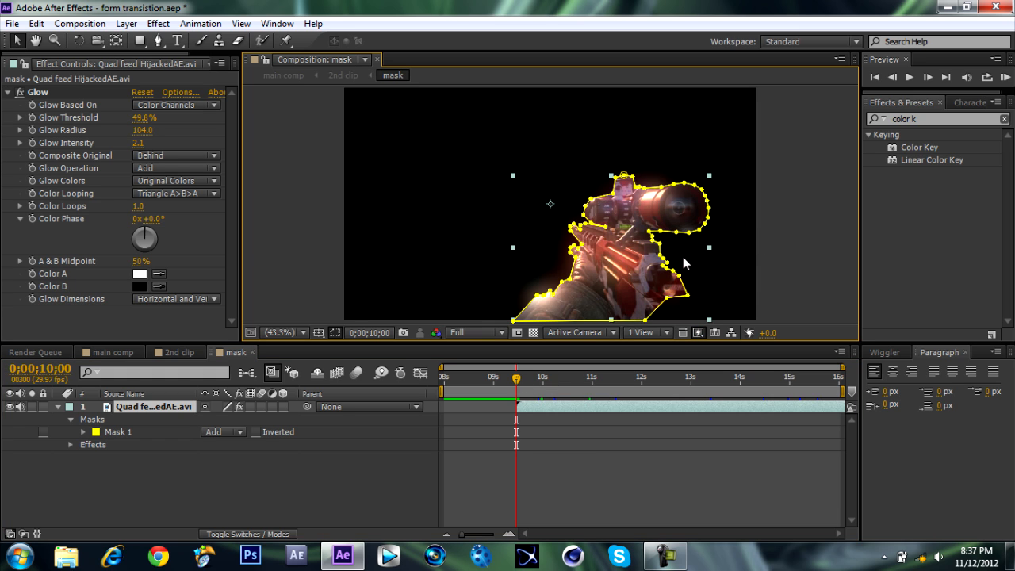
{"action": "left_click", "coordinate": [807, 266]}
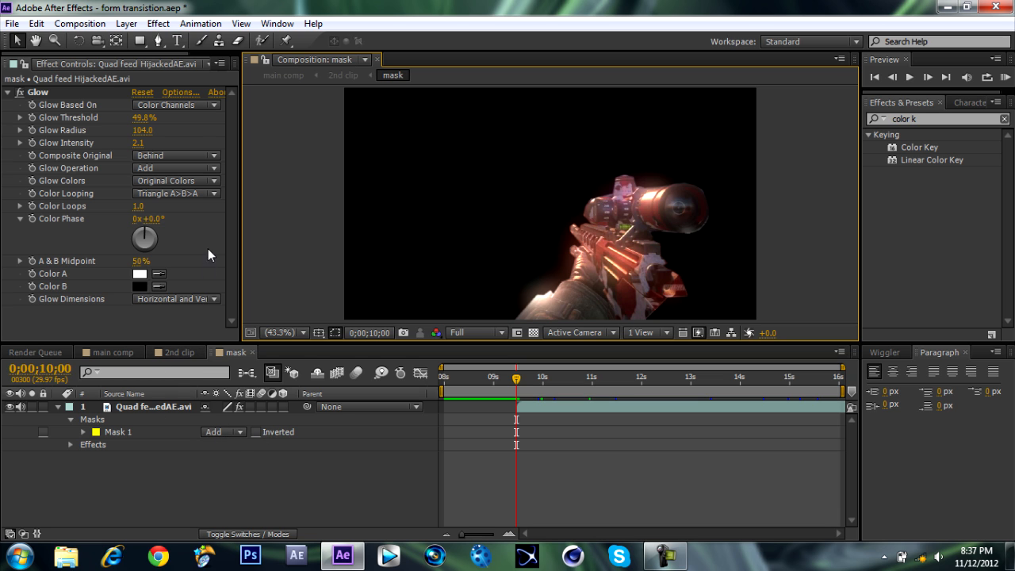
- Open the 2nd clip composition and view the form effect at 0;00;09;00 and 0;00;09;26
{"action": "left_click", "coordinate": [179, 352]}
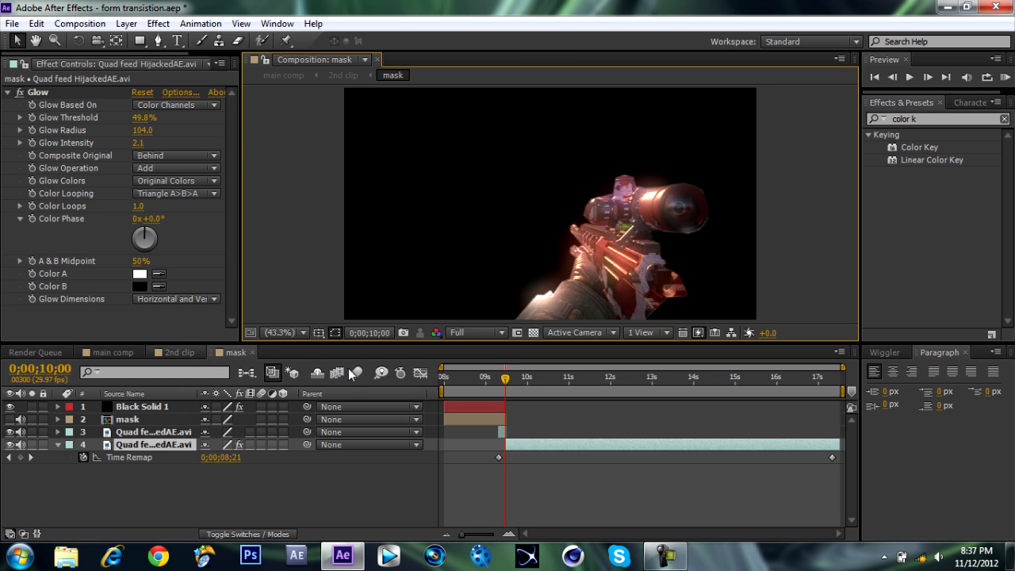
{"action": "left_click", "coordinate": [464, 381]}
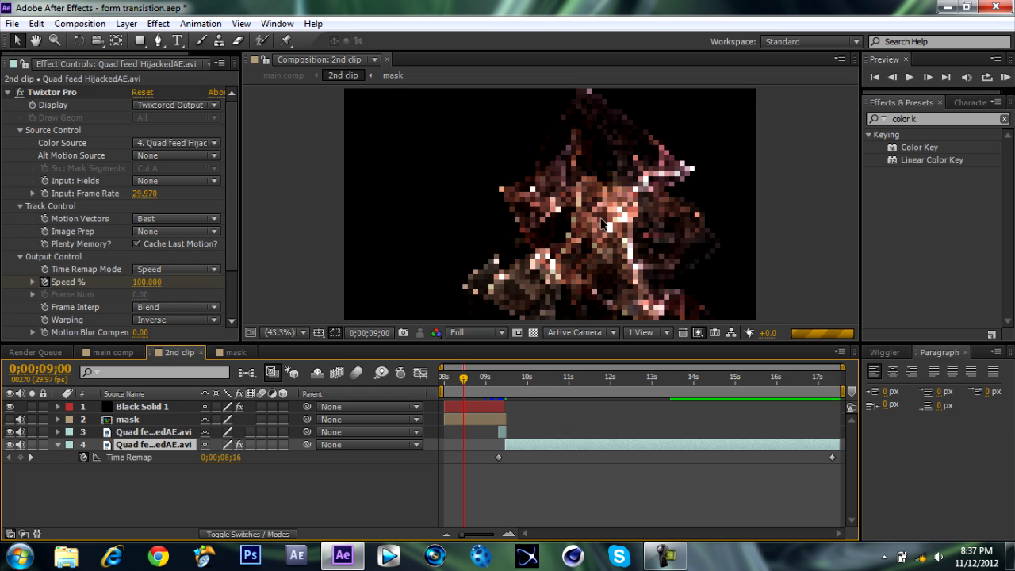
{"action": "left_click", "coordinate": [501, 380]}
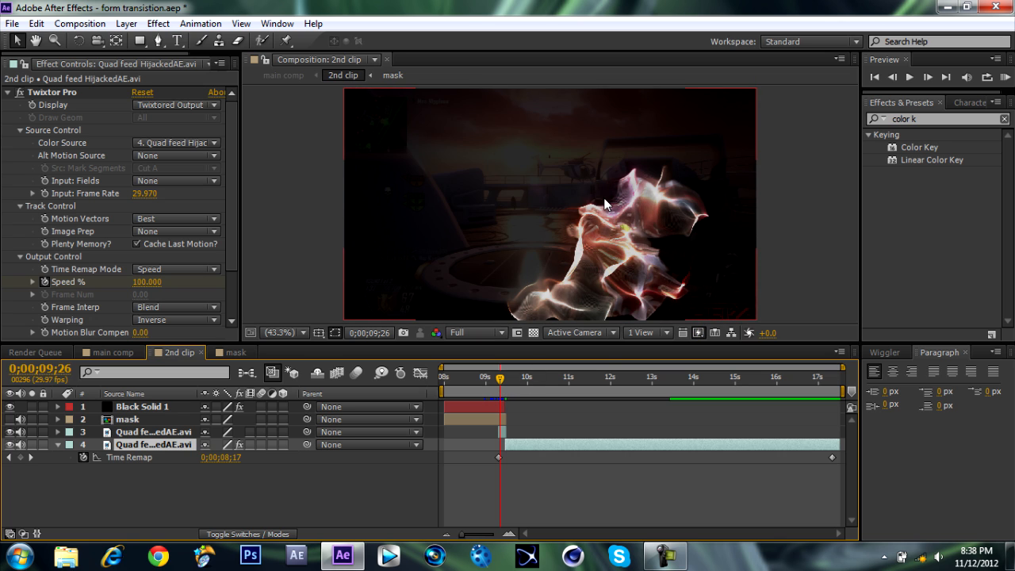
- Delete the black solid carrying the Form effect from 2nd clip and make the mask layer visible at 0;00;09;02
{"action": "left_click", "coordinate": [145, 407]}
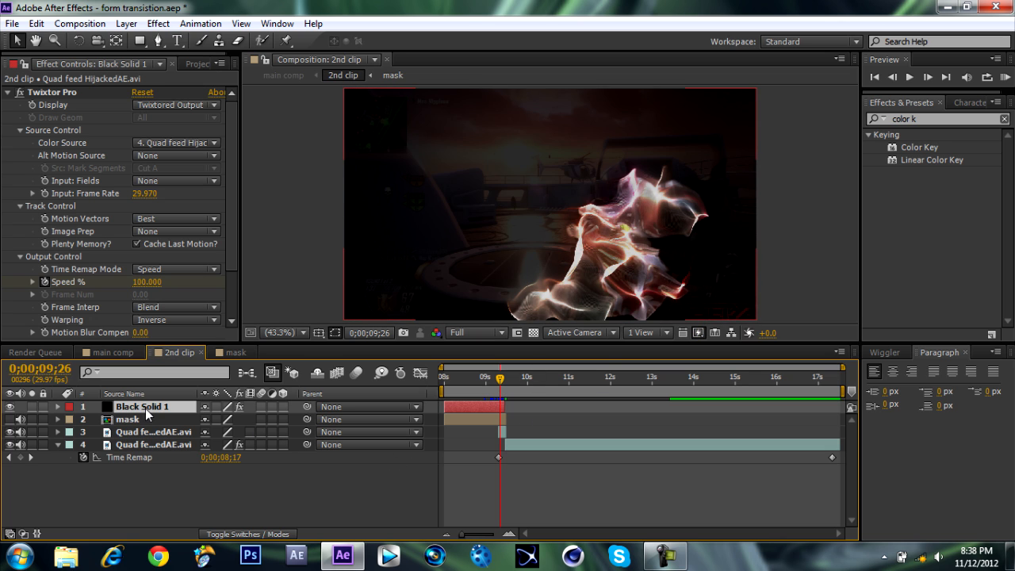
{"action": "left_click", "coordinate": [470, 378]}
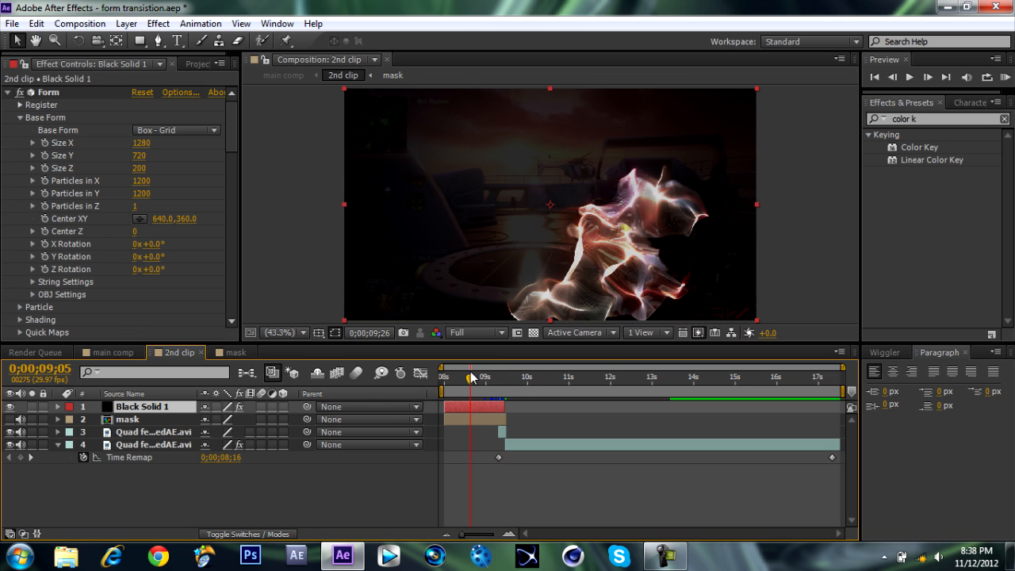
{"action": "key", "text": "Delete"}
{"action": "left_click", "coordinate": [143, 407]}
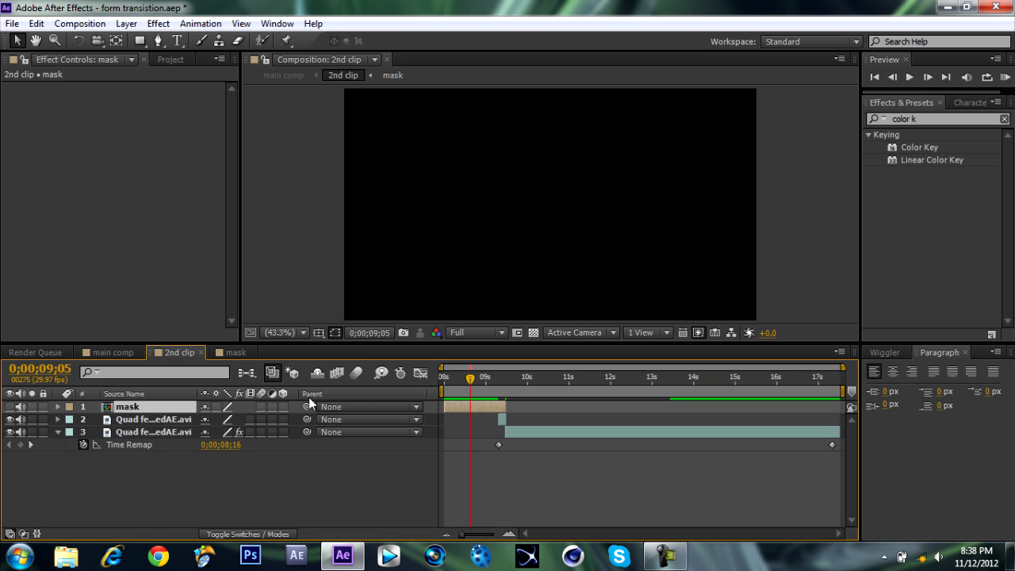
{"action": "mouse_move", "coordinate": [479, 381]}
{"action": "left_mouse_down"}
{"action": "mouse_move", "coordinate": [460, 379]}
{"action": "mouse_move", "coordinate": [508, 379]}
{"action": "mouse_move", "coordinate": [466, 377]}
{"action": "left_mouse_up"}
{"action": "left_click", "coordinate": [10, 406]}
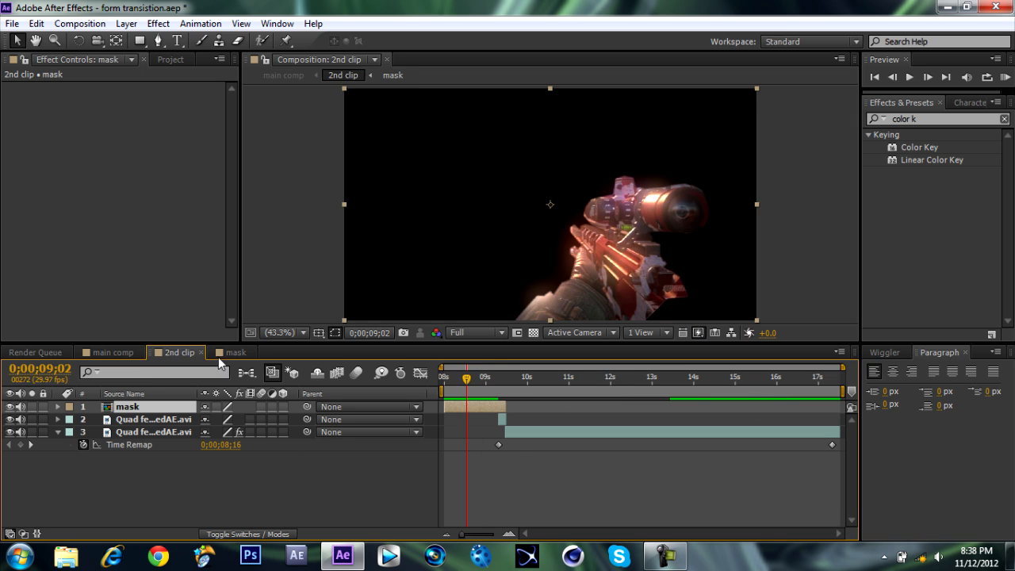
- Compare the mask composition with its layer in 2nd clip, checking 2nd clip at 0;00;09;25 and 0;00;10;00
{"action": "left_click", "coordinate": [242, 353]}
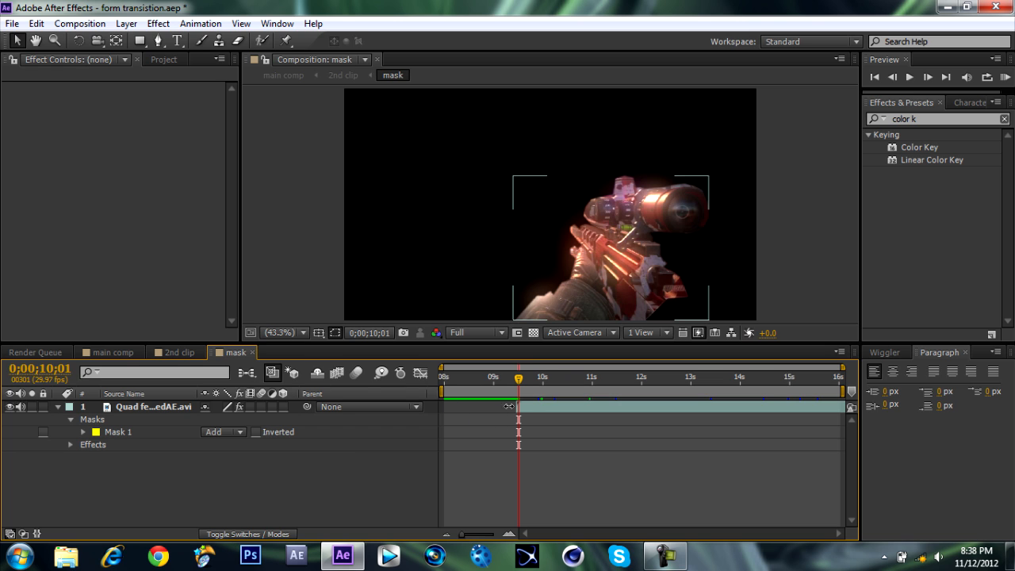
{"action": "left_click", "coordinate": [181, 354]}
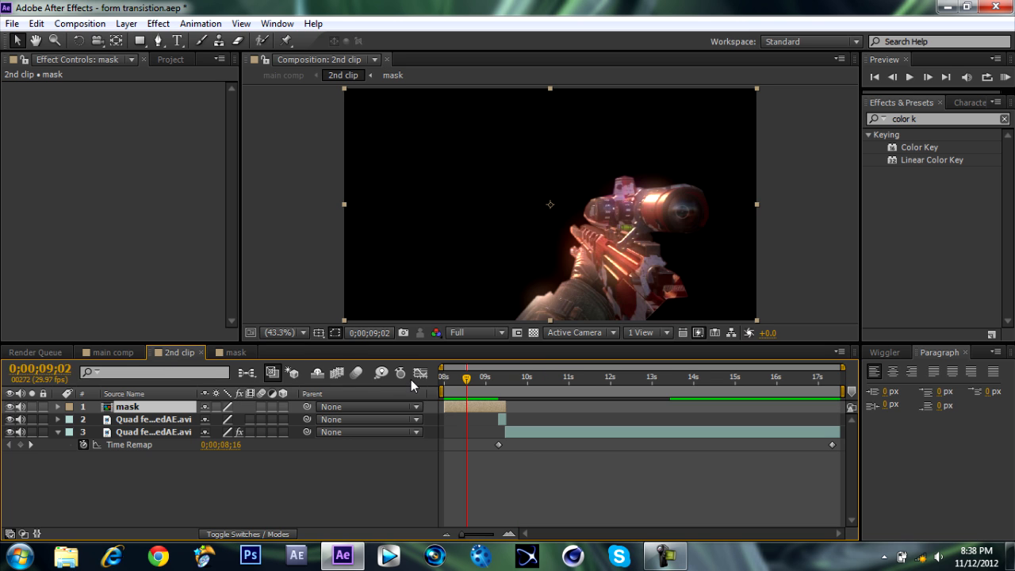
{"action": "left_click", "coordinate": [495, 392]}
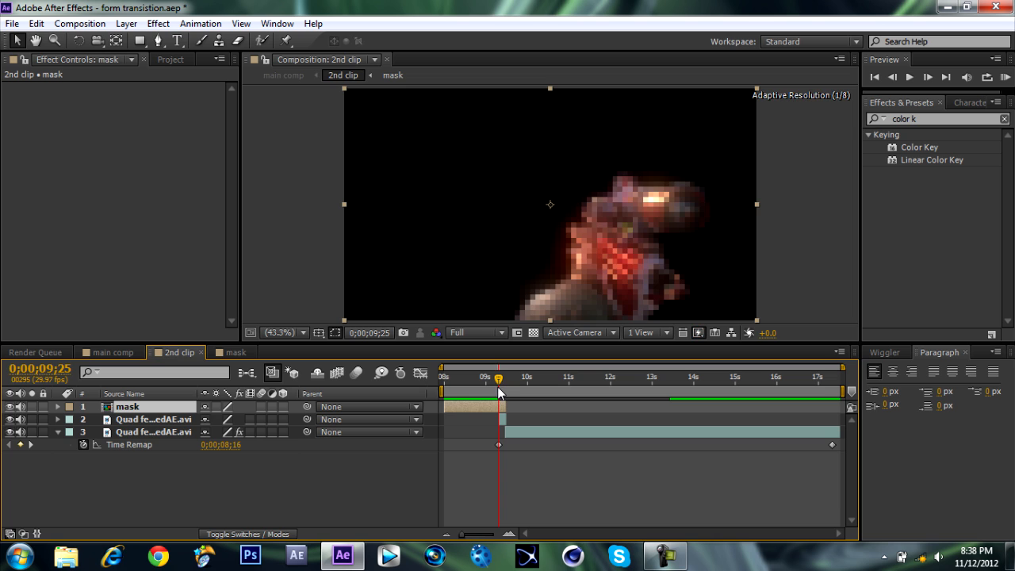
{"action": "left_click", "coordinate": [232, 353]}
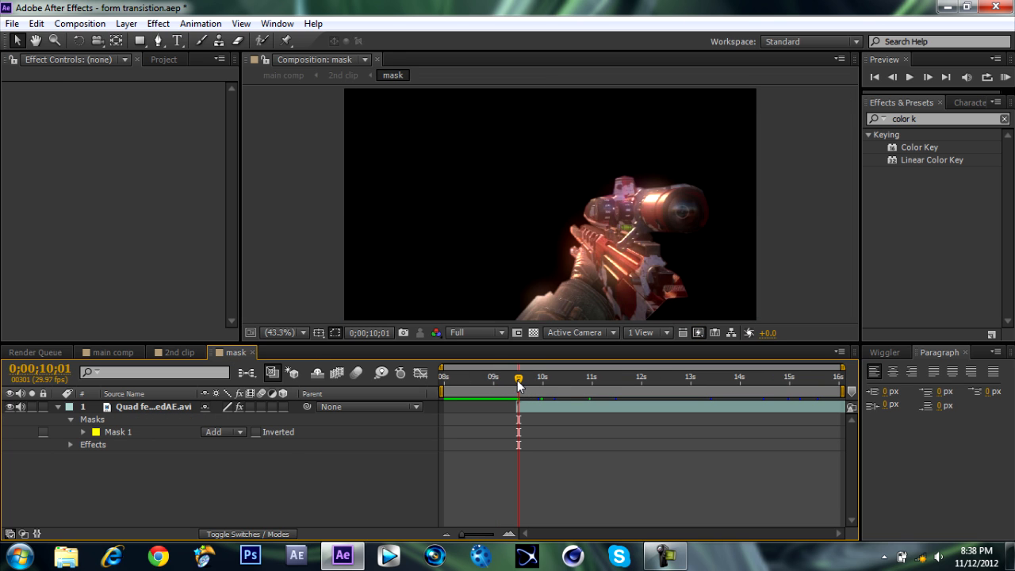
{"action": "left_click", "coordinate": [194, 354]}
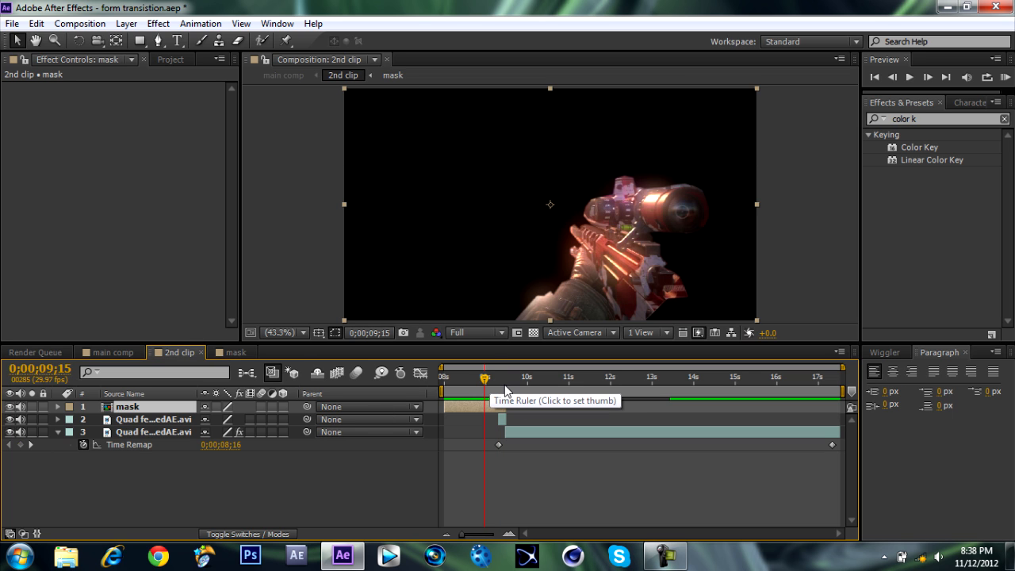
{"action": "left_click", "coordinate": [505, 382]}
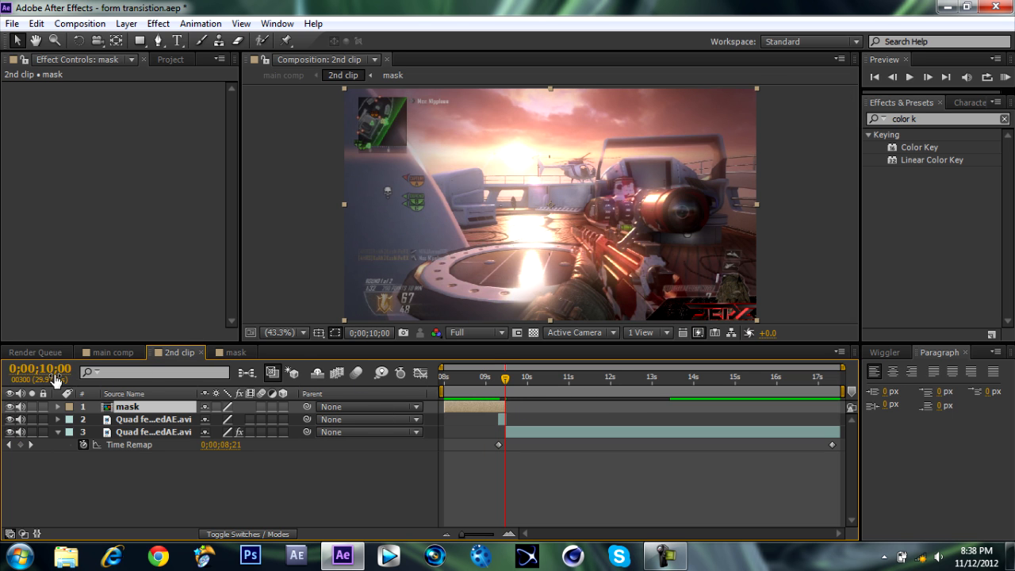
- Find the Quad feed HijackedAE.avi footage in the project and review its timing in the mask and 2nd clip compositions from 0;00;08;16 to 0;00;10;01
{"action": "left_click", "coordinate": [237, 353]}
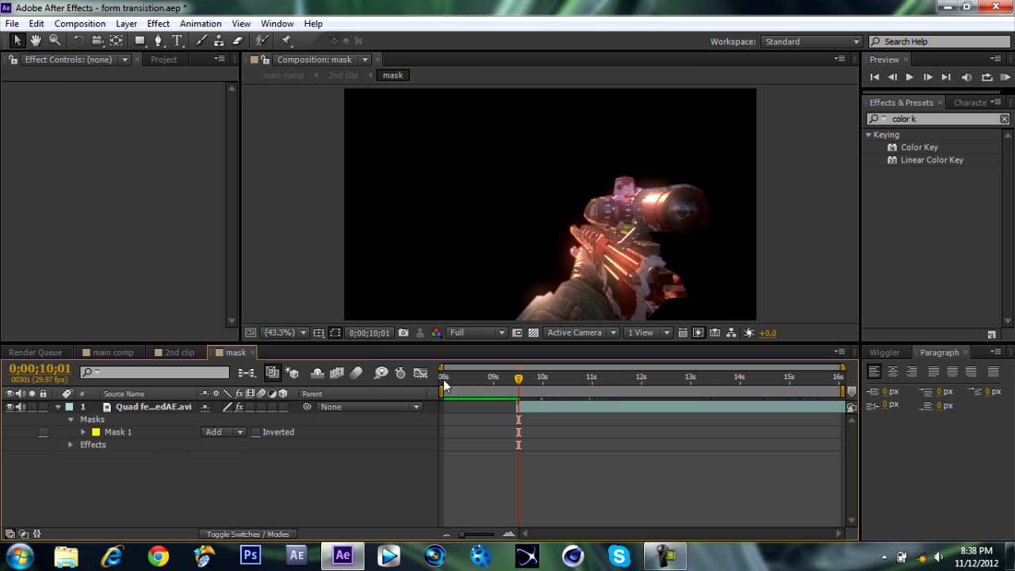
{"action": "left_click", "coordinate": [443, 379]}
{"action": "left_click", "coordinate": [178, 352]}
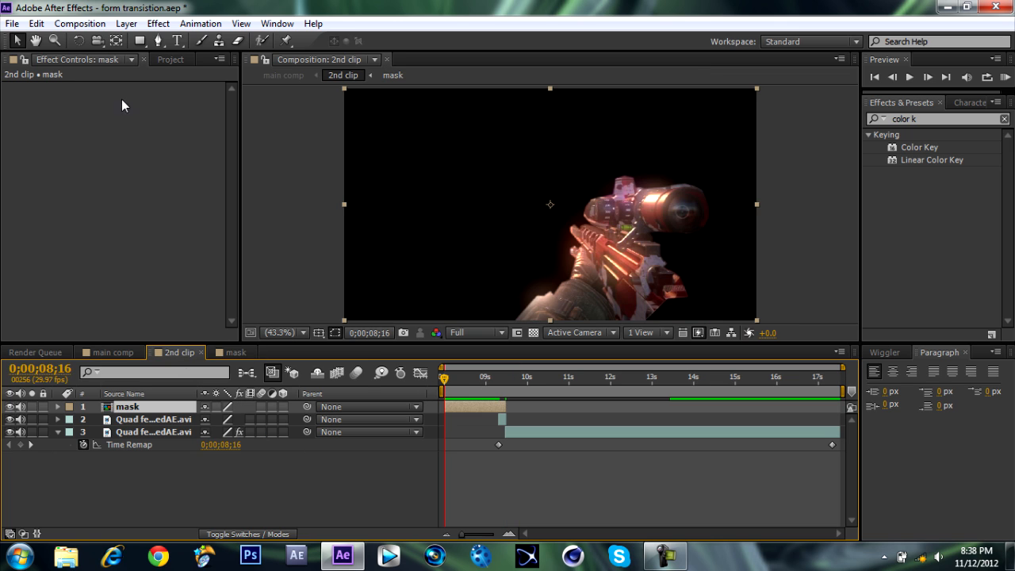
{"action": "left_click", "coordinate": [171, 59]}
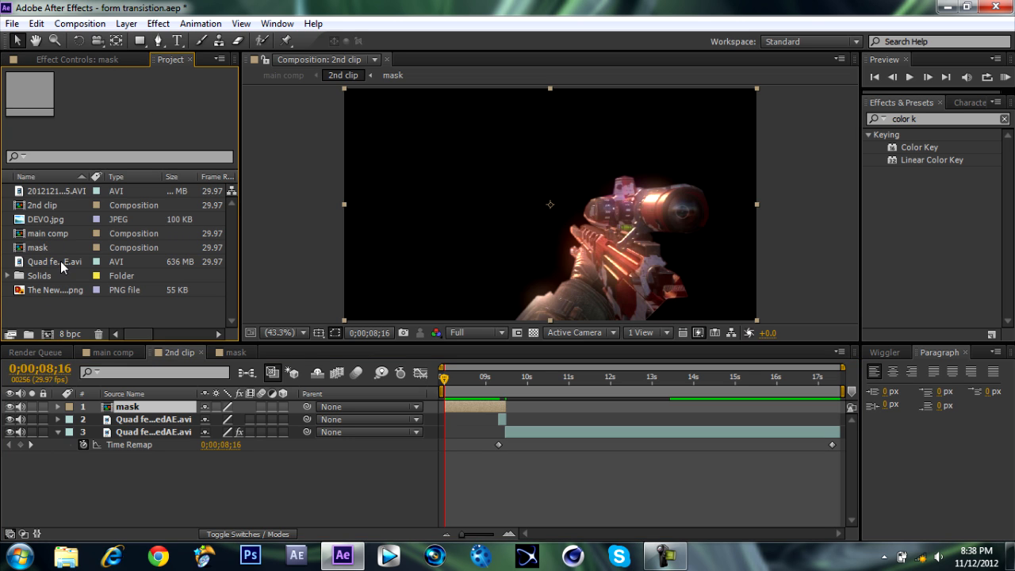
{"action": "left_click", "coordinate": [63, 262]}
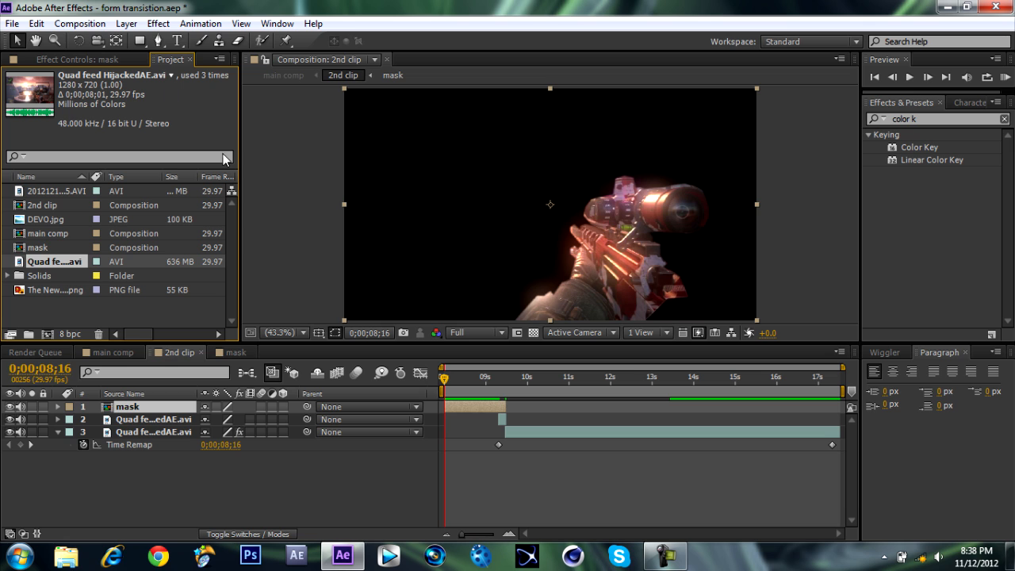
{"action": "left_click", "coordinate": [232, 353]}
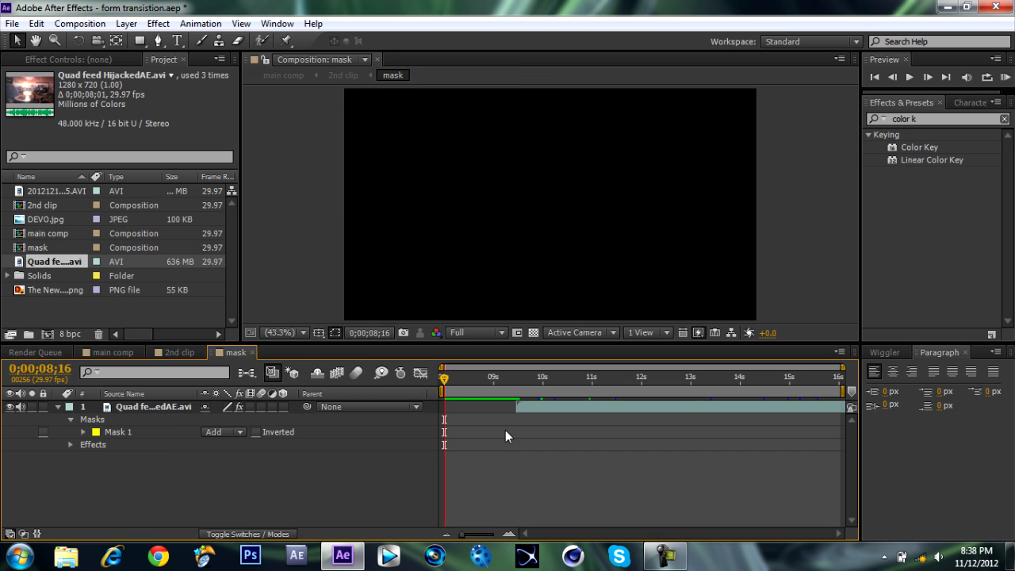
{"action": "left_click", "coordinate": [187, 351]}
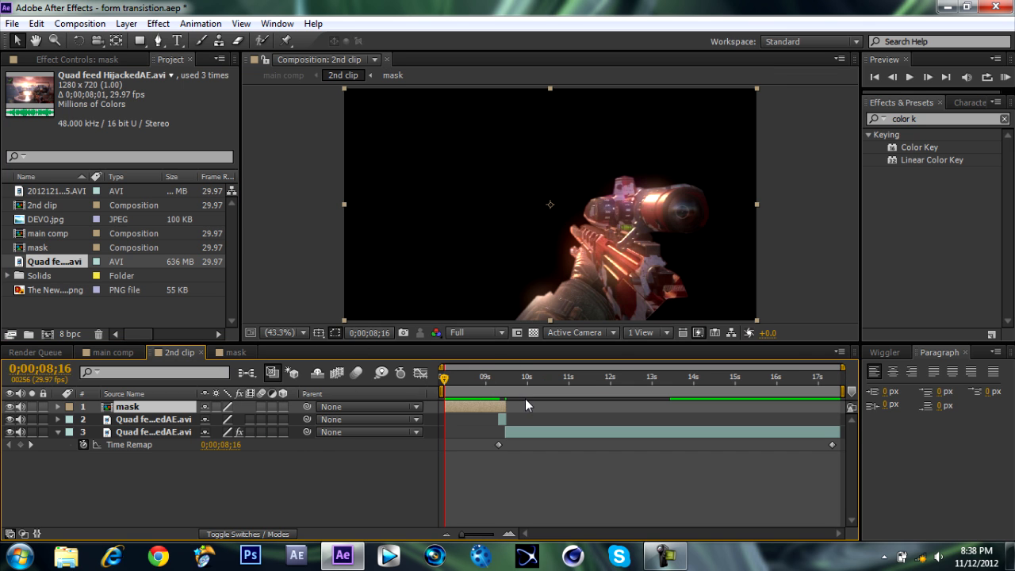
{"action": "left_click_drag", "start_coordinate": [444, 380], "coordinate": [507, 378]}
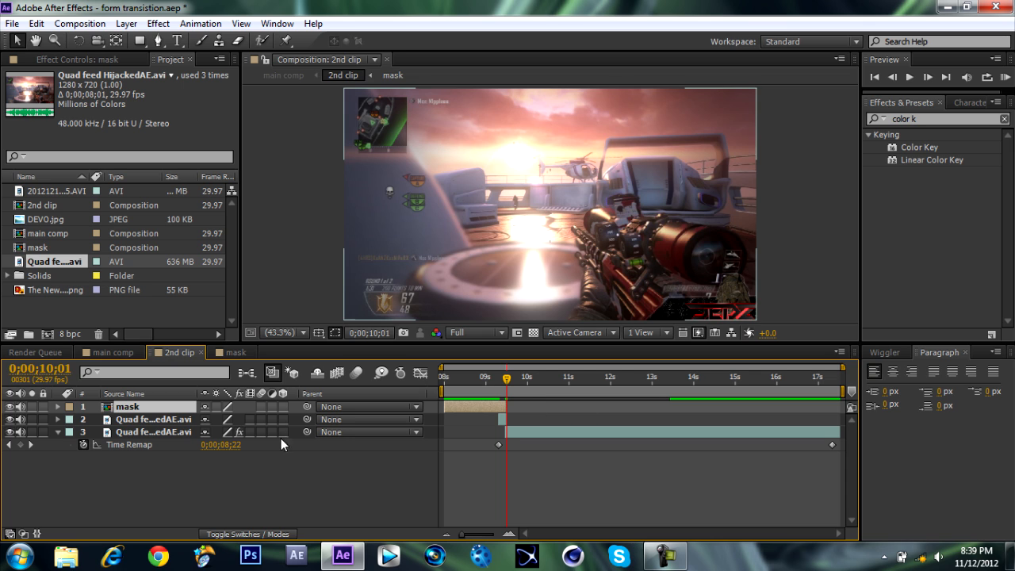
- Delete the short Quad feed clip between the mask layer and the time-remapped clip, and check the frame at 0;00;09;21
{"action": "left_click", "coordinate": [189, 420]}
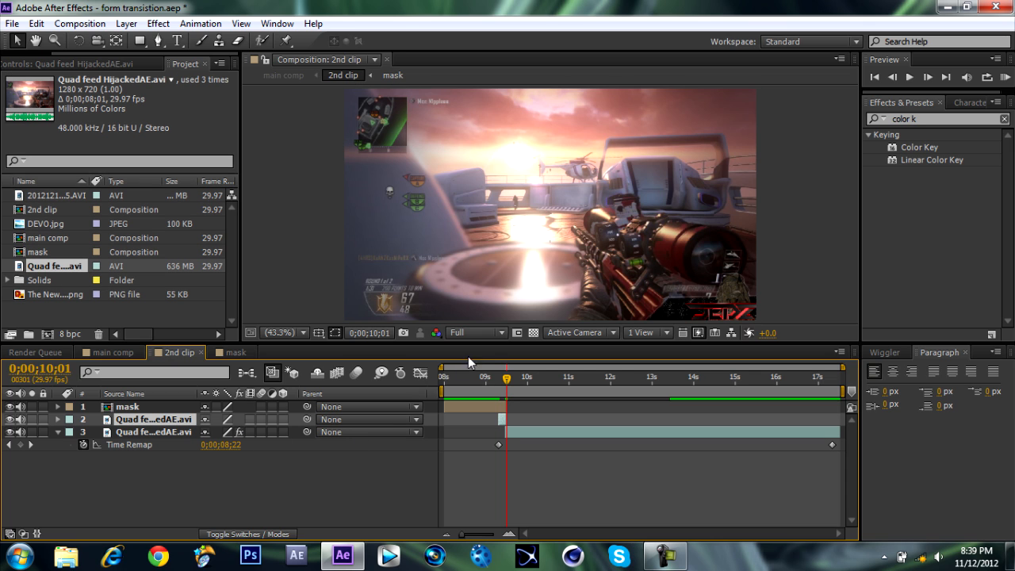
{"action": "left_click_drag", "start_coordinate": [504, 378], "coordinate": [501, 380]}
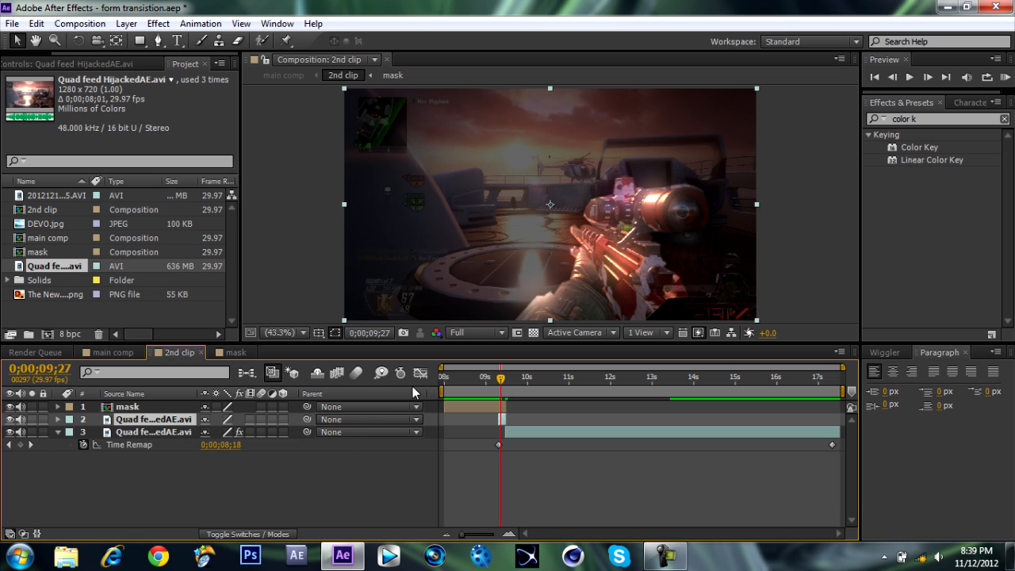
{"action": "key", "text": "Delete"}
{"action": "mouse_move", "coordinate": [505, 386]}
{"action": "left_mouse_down"}
{"action": "mouse_move", "coordinate": [513, 382]}
{"action": "mouse_move", "coordinate": [493, 376]}
{"action": "left_mouse_up"}
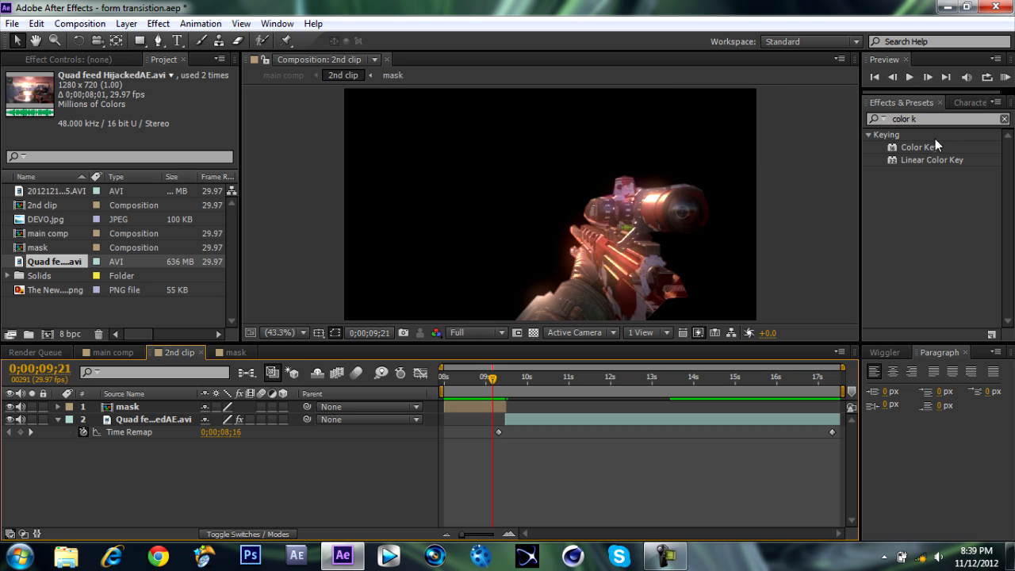
- Clear the effects search and add a 1280 x 720 px black solid to the 2nd clip composition
{"action": "left_click_drag", "start_coordinate": [929, 120], "coordinate": [830, 129]}
{"action": "key", "text": "BackSpace"}
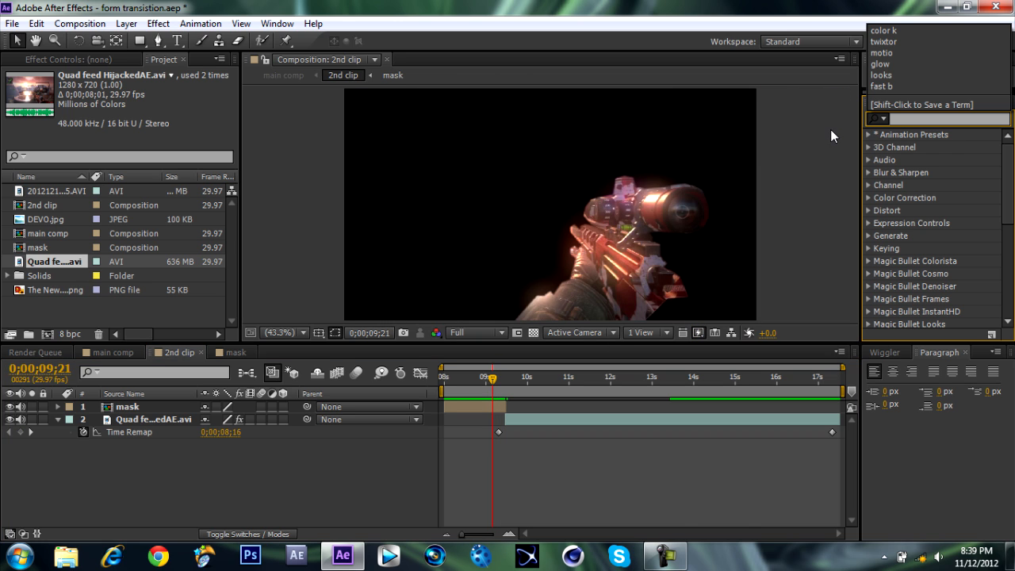
{"action": "left_click", "coordinate": [854, 239]}
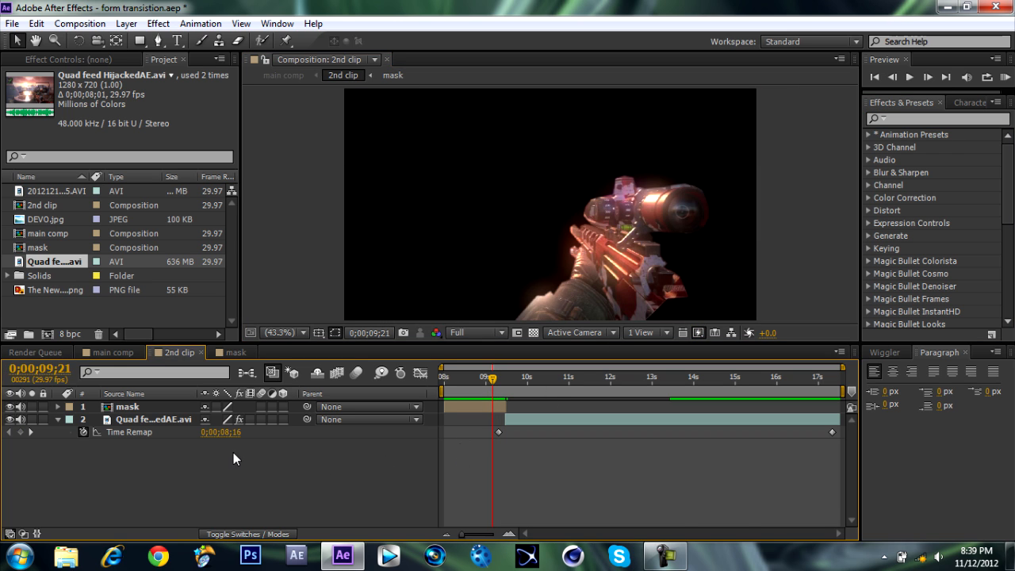
{"action": "key", "text": "ctrl+y"}
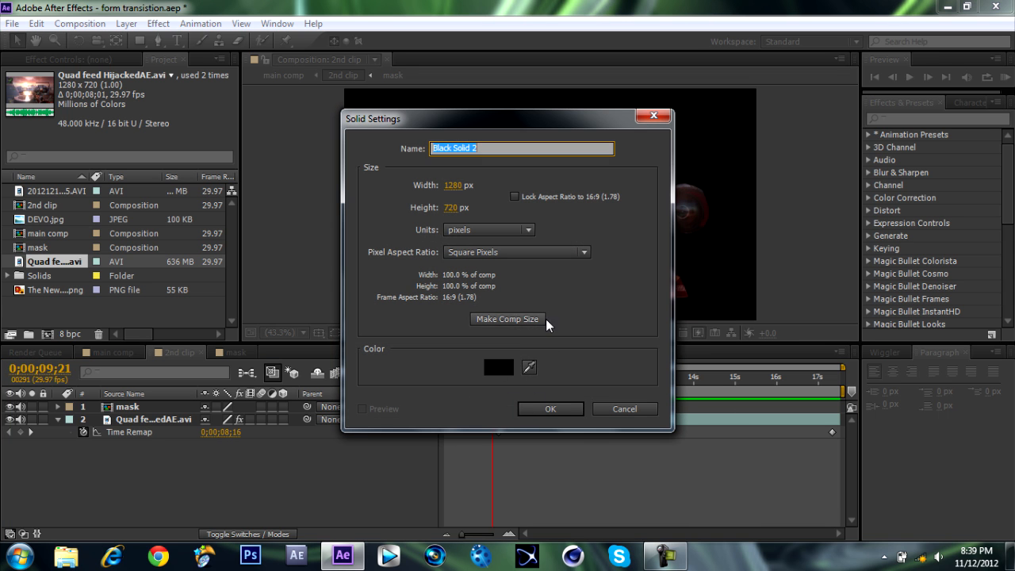
{"action": "left_click", "coordinate": [553, 403]}
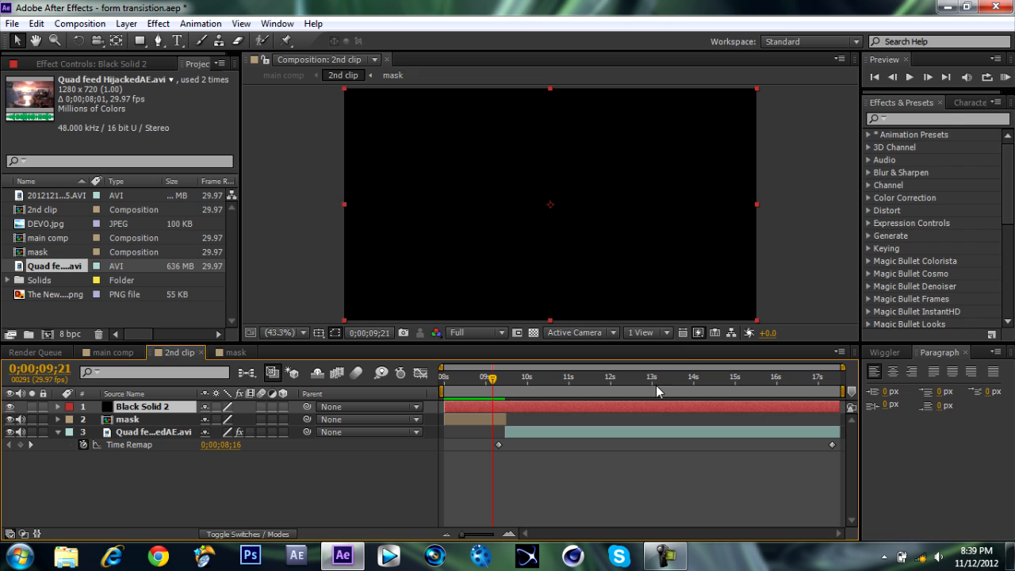
- Trim the end of the new black solid to 0;00;10;00, where the Quad feed clip begins
{"action": "left_click", "coordinate": [507, 384]}
{"action": "left_click", "coordinate": [894, 78]}
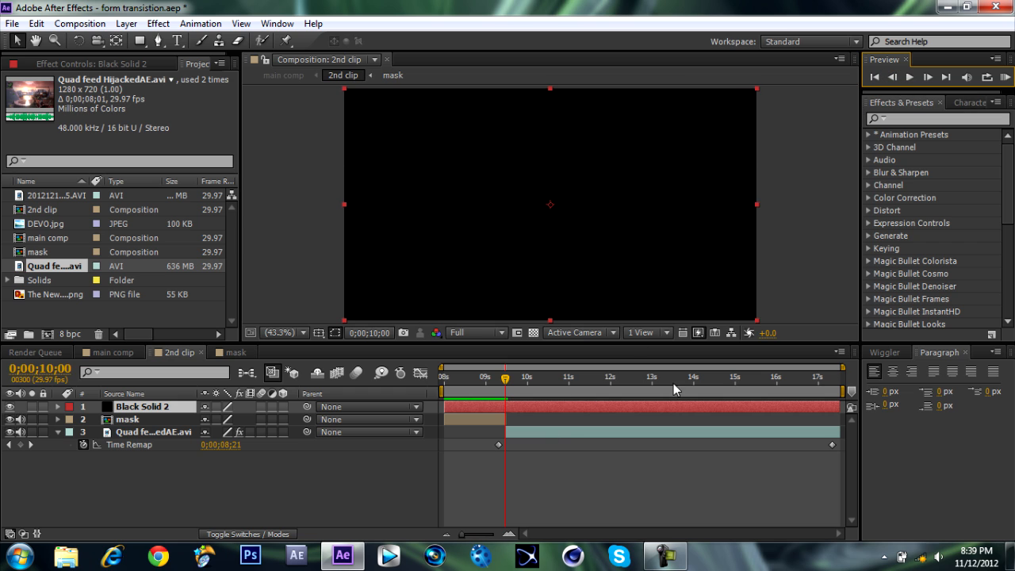
{"action": "left_click_drag", "start_coordinate": [841, 368], "coordinate": [521, 395]}
{"action": "left_click_drag", "start_coordinate": [442, 368], "coordinate": [494, 367]}
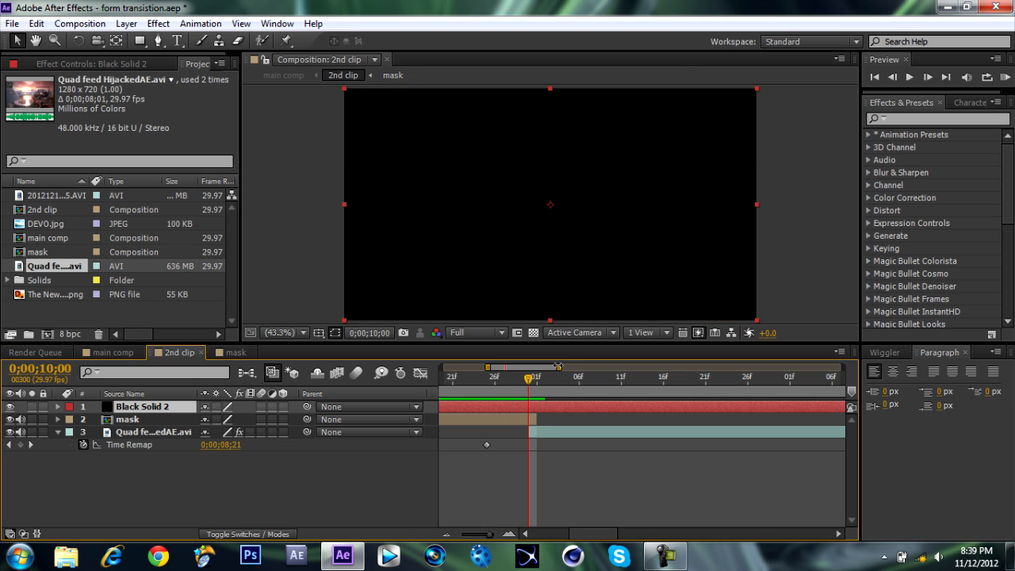
{"action": "left_click_drag", "start_coordinate": [558, 366], "coordinate": [718, 367]}
{"action": "left_click_drag", "start_coordinate": [604, 368], "coordinate": [557, 377]}
{"action": "left_click_drag", "start_coordinate": [674, 367], "coordinate": [835, 367]}
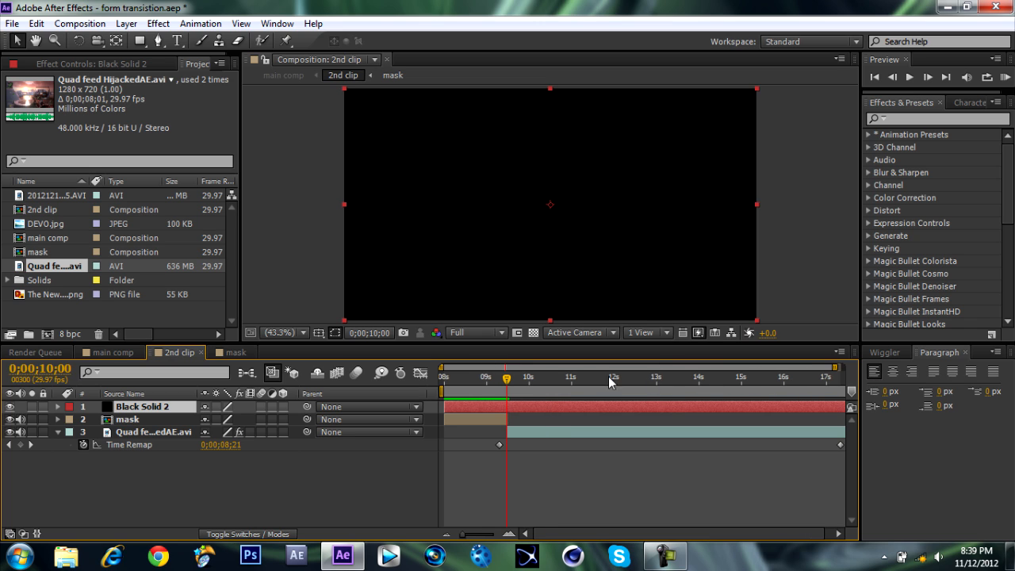
{"action": "left_click", "coordinate": [512, 433]}
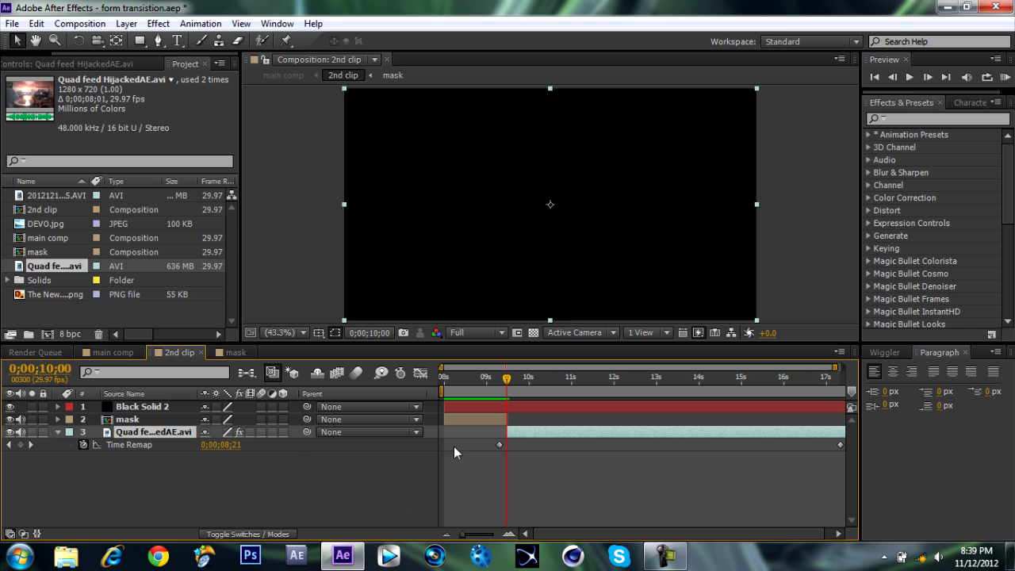
{"action": "left_click", "coordinate": [163, 408]}
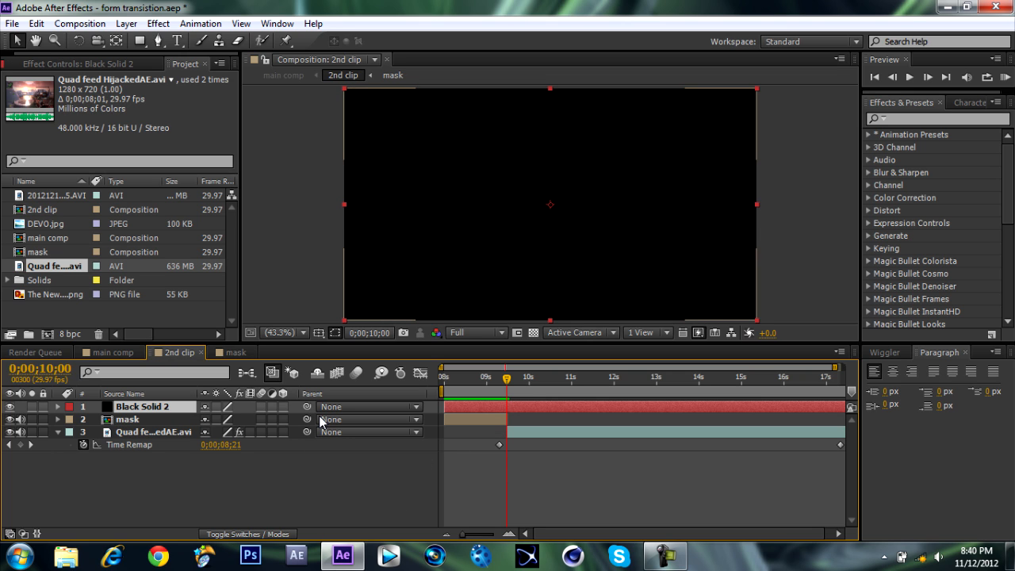
{"action": "key", "text": "alt+bracketright"}
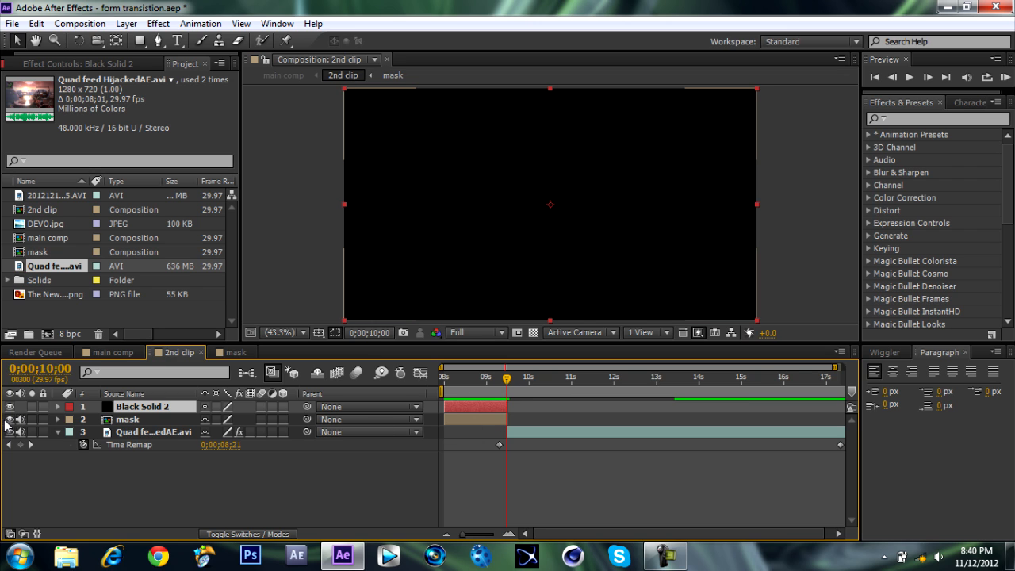
- Find the Trapcode Form effect and apply it to Black Solid 2, with the playhead at 0;00;09;06
{"action": "left_click", "coordinate": [474, 380]}
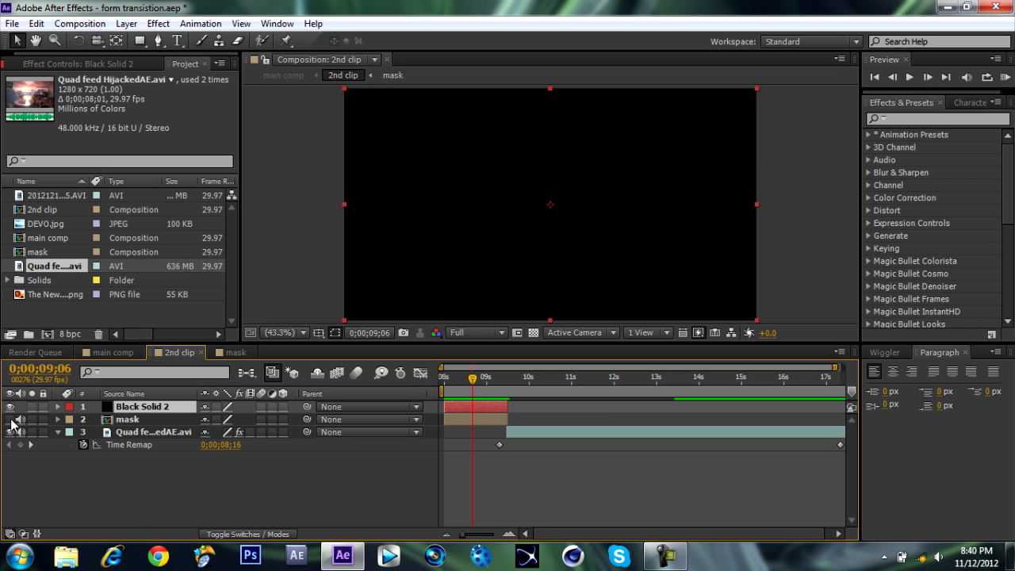
{"action": "left_click", "coordinate": [904, 119]}
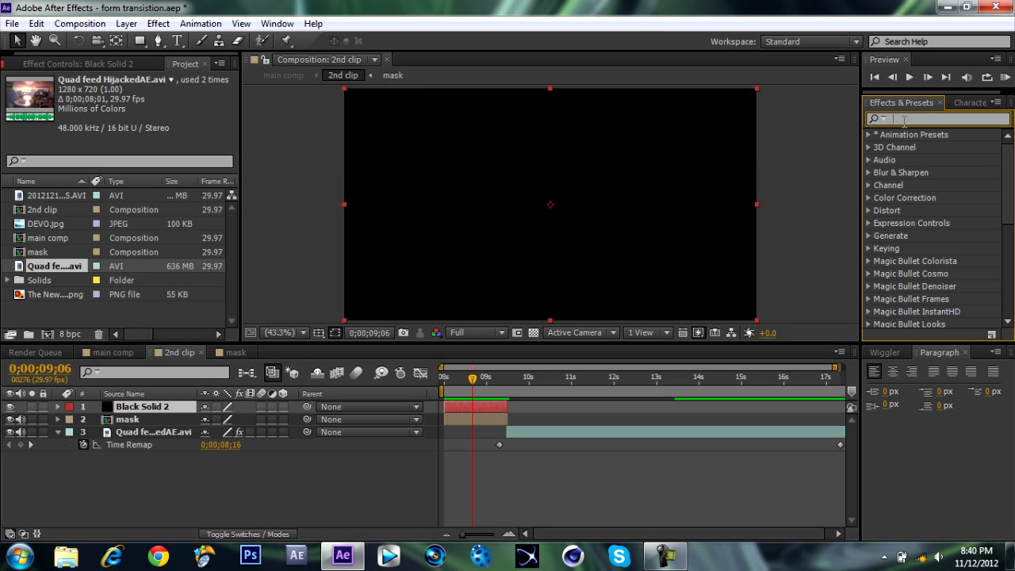
{"action": "type", "text": "form"}
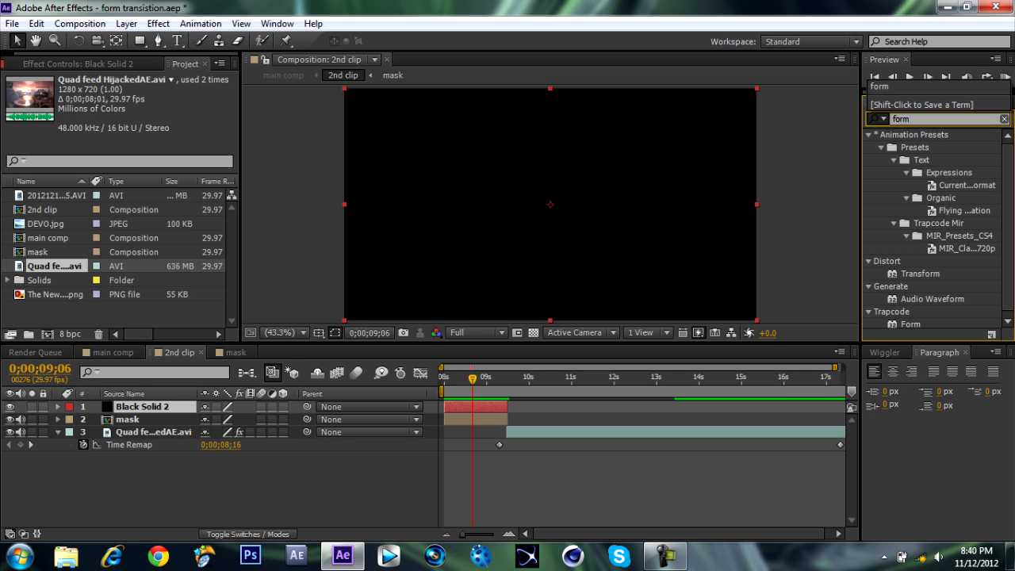
{"action": "left_click", "coordinate": [908, 321]}
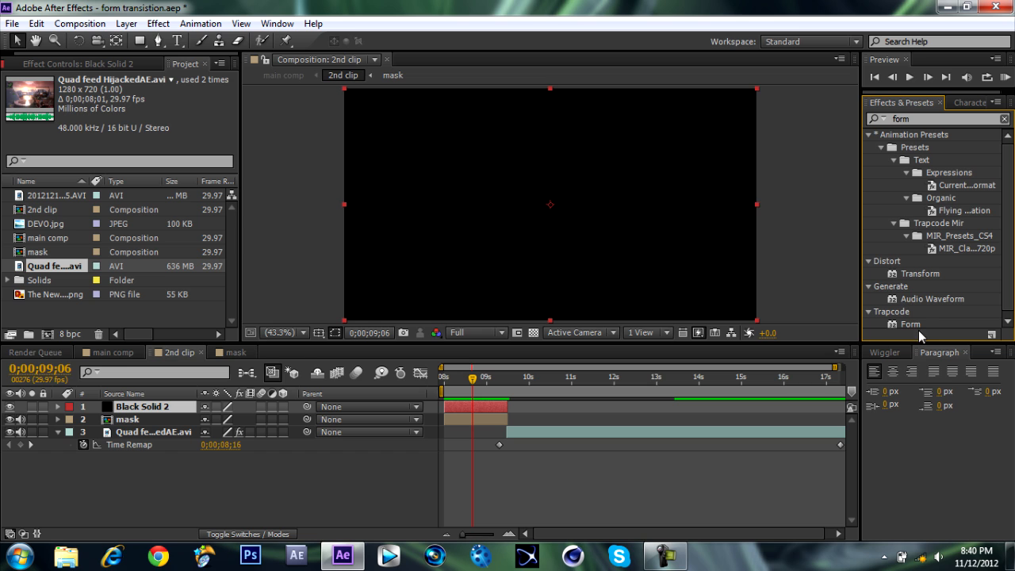
{"action": "double_click", "coordinate": [918, 323]}
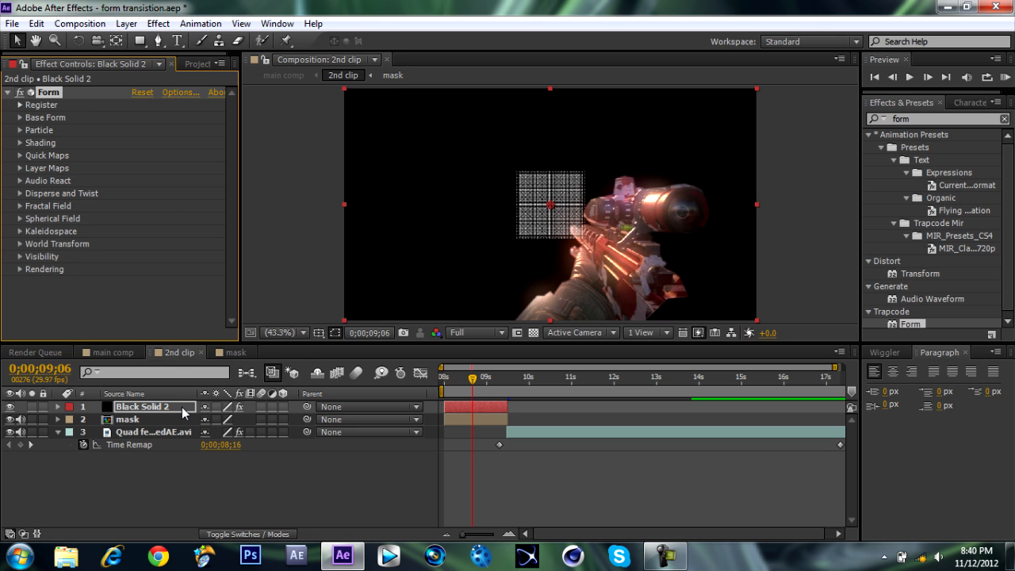
{"action": "left_click", "coordinate": [134, 418]}
{"action": "left_click", "coordinate": [144, 409]}
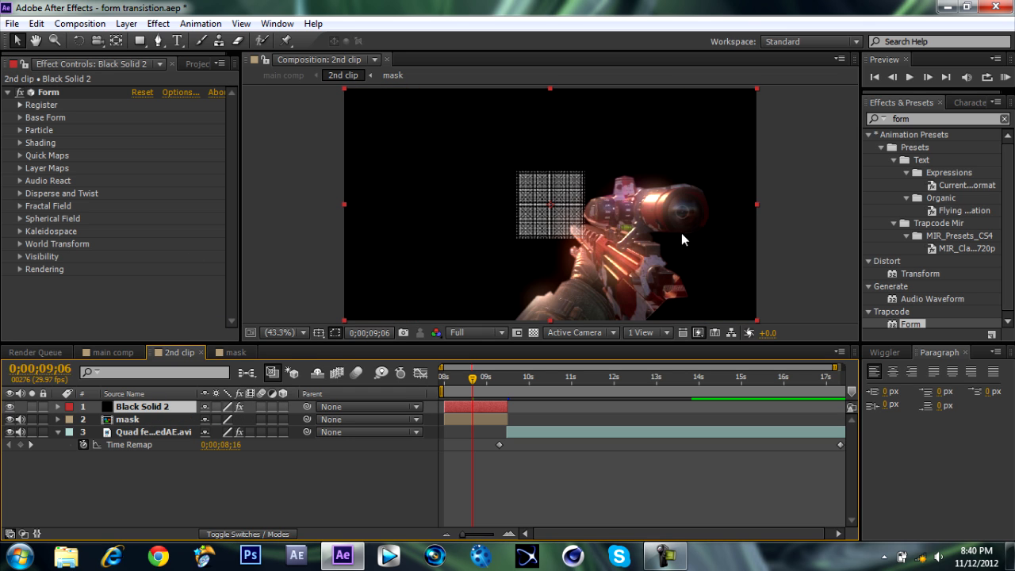
- Move to 0;00;09;12 and hide the mask layer so only the Form grid is displayed
{"action": "left_click_drag", "start_coordinate": [449, 379], "coordinate": [481, 384]}
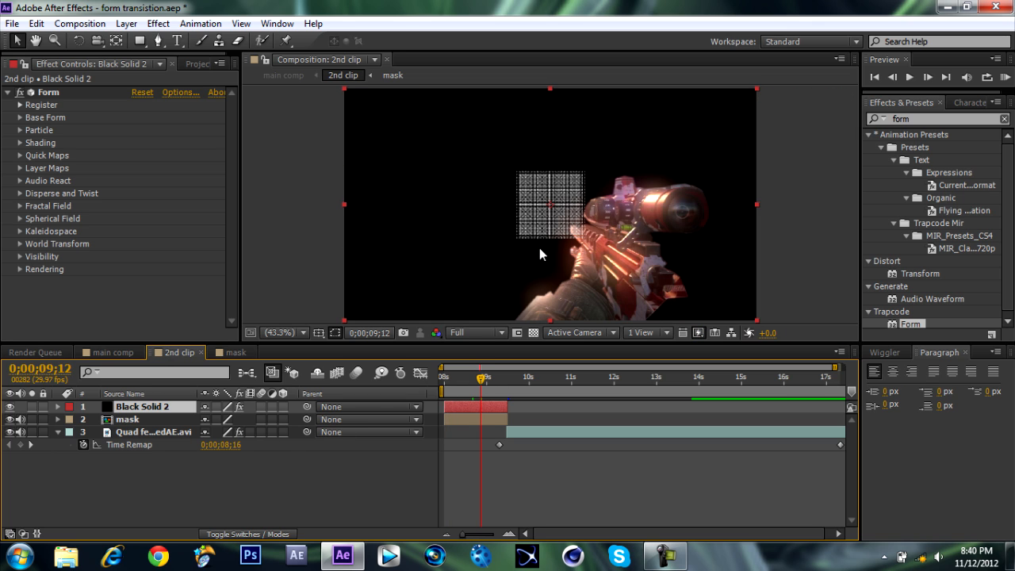
{"action": "left_click", "coordinate": [9, 420]}
{"action": "left_click", "coordinate": [8, 420]}
{"action": "left_click", "coordinate": [8, 420]}
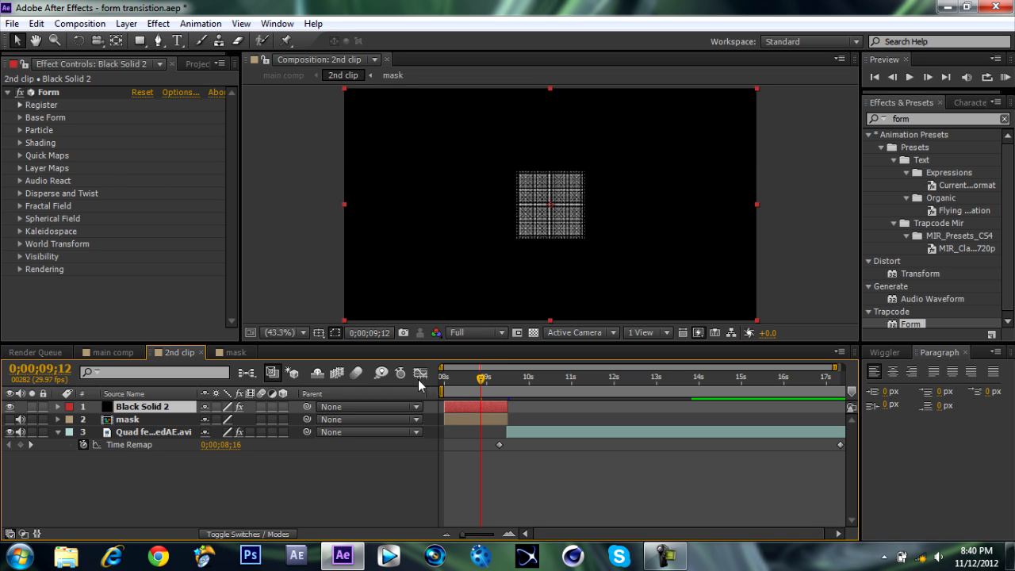
- Set Form's Base Form size to 1280 in X and 720 in Y
{"action": "left_click", "coordinate": [20, 117]}
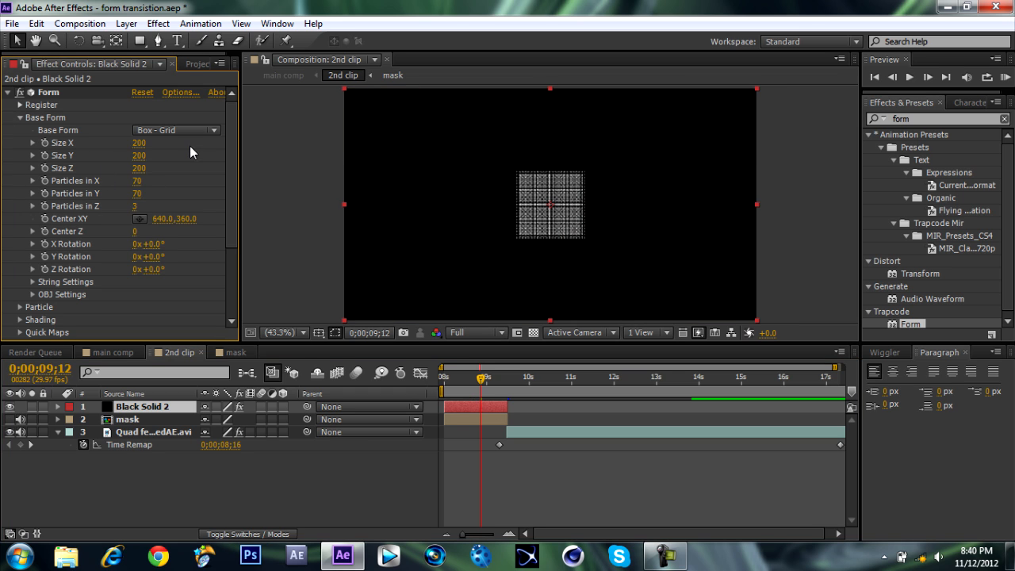
{"action": "left_click", "coordinate": [137, 145]}
{"action": "type", "text": "128"}
{"action": "key", "text": "Tab"}
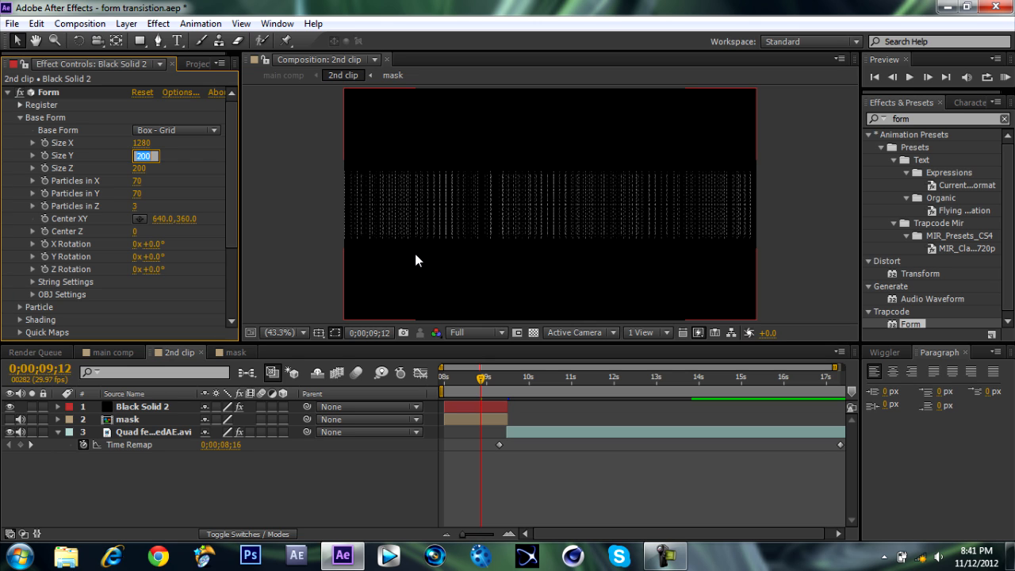
{"action": "type", "text": "720"}
{"action": "left_click", "coordinate": [316, 186]}
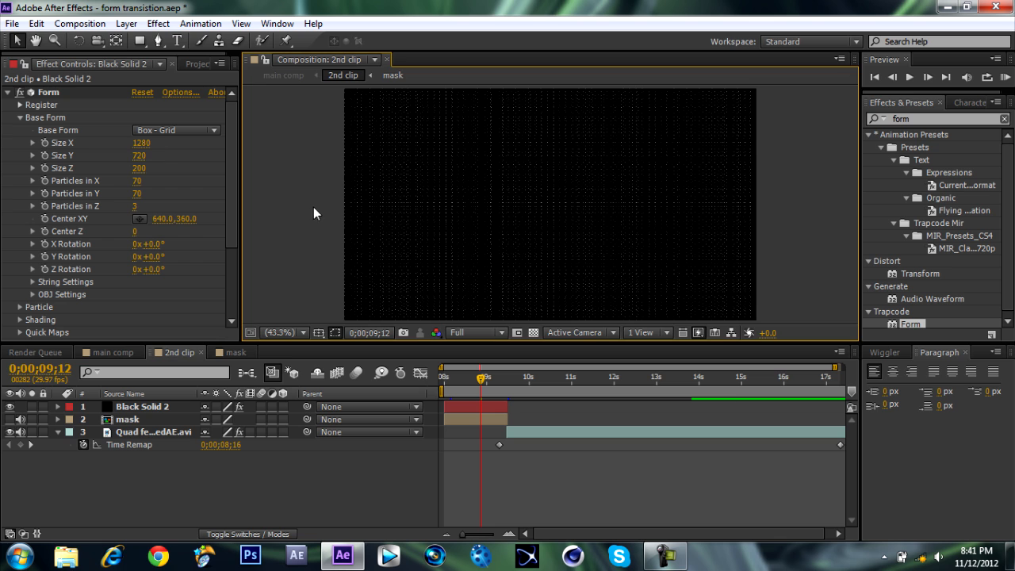
- Set Form's particle counts to 1 in Z and 1000 in both X and Y, dismissing the Windows color scheme prompt
{"action": "left_click", "coordinate": [135, 206]}
{"action": "type", "text": "1"}
{"action": "left_click", "coordinate": [274, 222]}
{"action": "left_click", "coordinate": [135, 186]}
{"action": "type", "text": "1"}
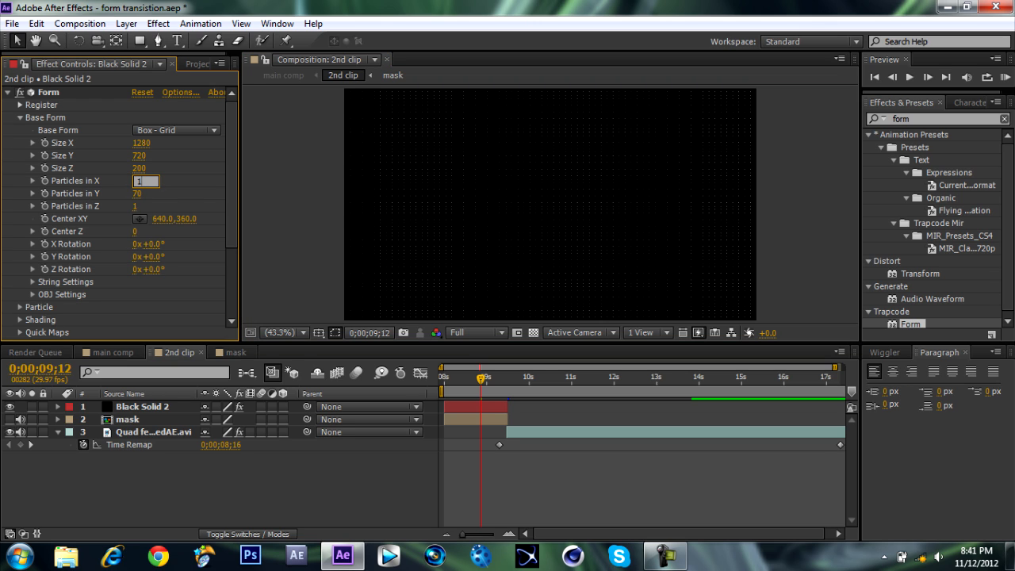
{"action": "type", "text": "000"}
{"action": "key", "text": "Return"}
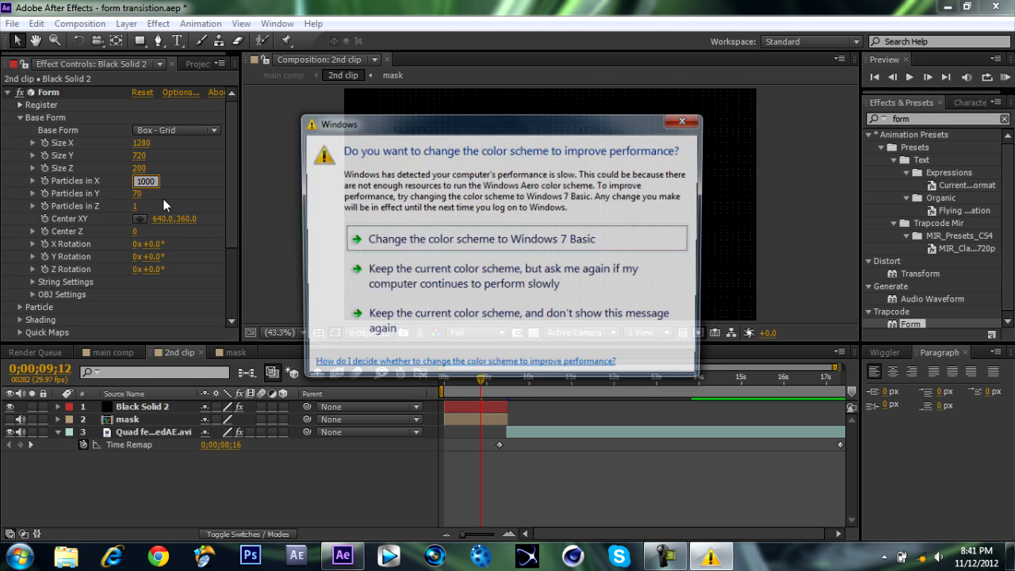
{"action": "left_click", "coordinate": [686, 119]}
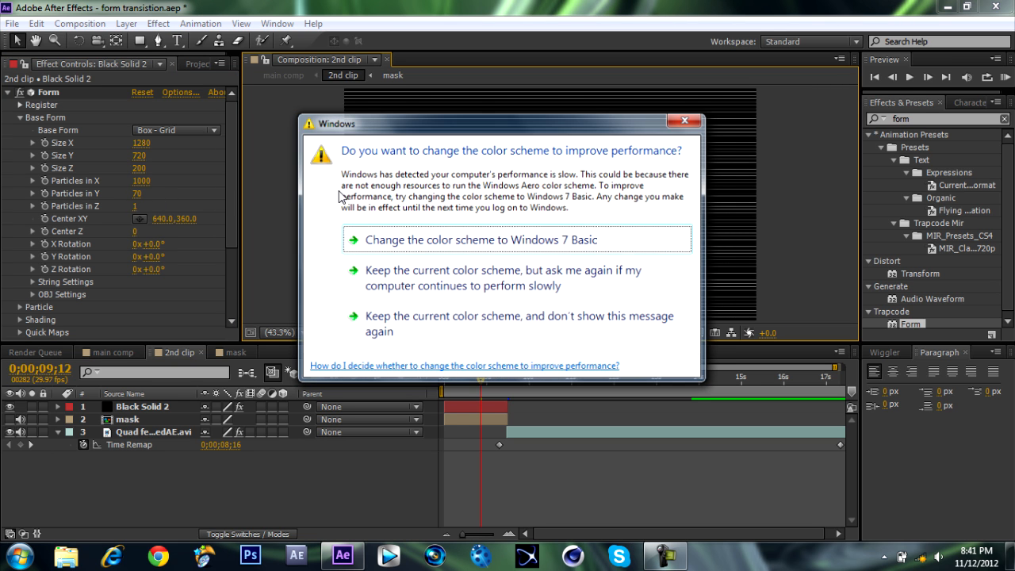
{"action": "left_click", "coordinate": [137, 193]}
{"action": "type", "text": "1000"}
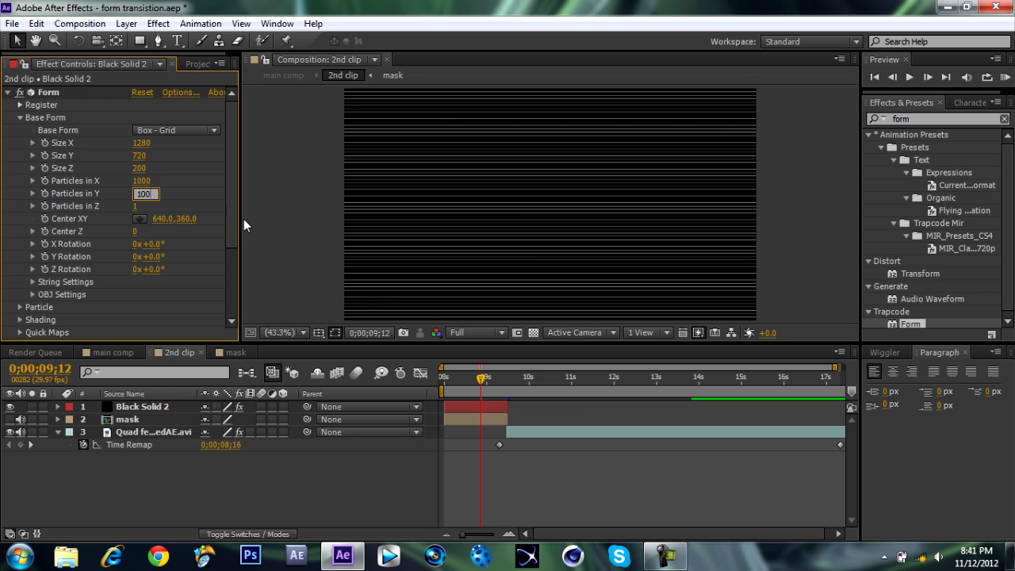
{"action": "key", "text": "Return"}
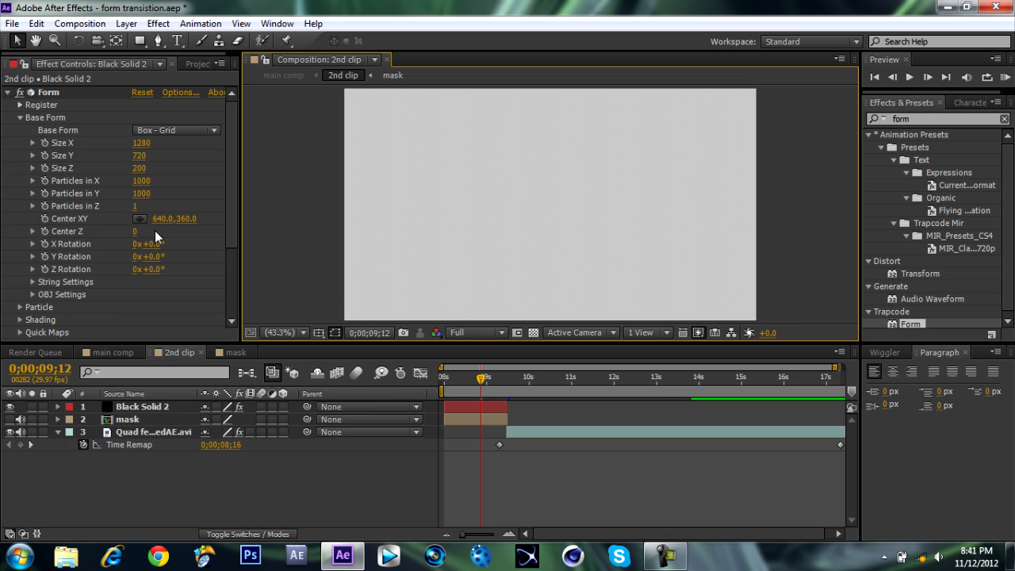
- Configure Form's Color and Alpha layer map with RGBA to RGBA functionality, mapped over XY, using the mask layer as source
{"action": "scroll", "coordinate": [154, 234], "scroll_direction": "down", "scroll_amount": 3}
{"action": "scroll", "coordinate": [154, 252], "scroll_direction": "down", "scroll_amount": 1}
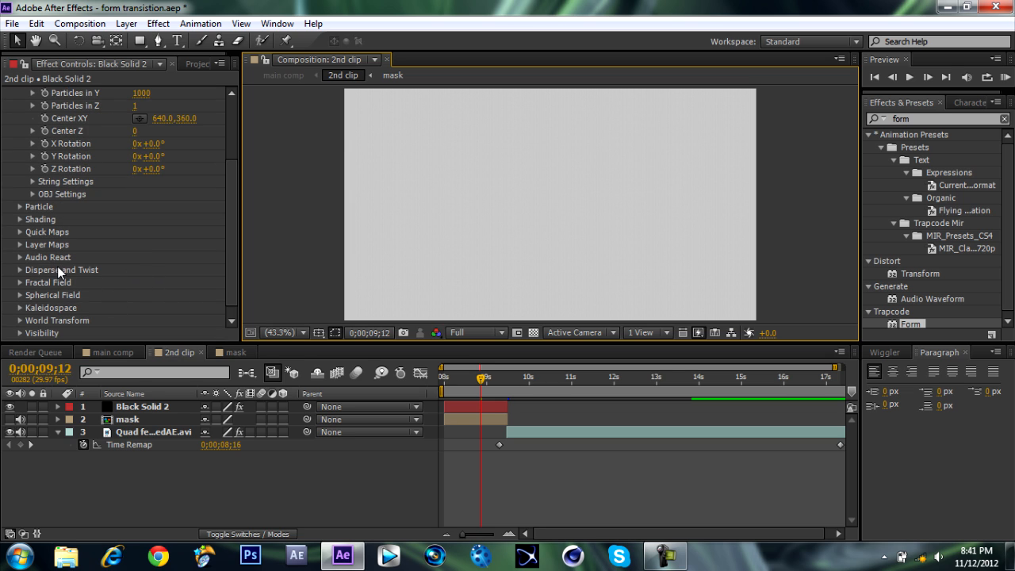
{"action": "left_click", "coordinate": [20, 245]}
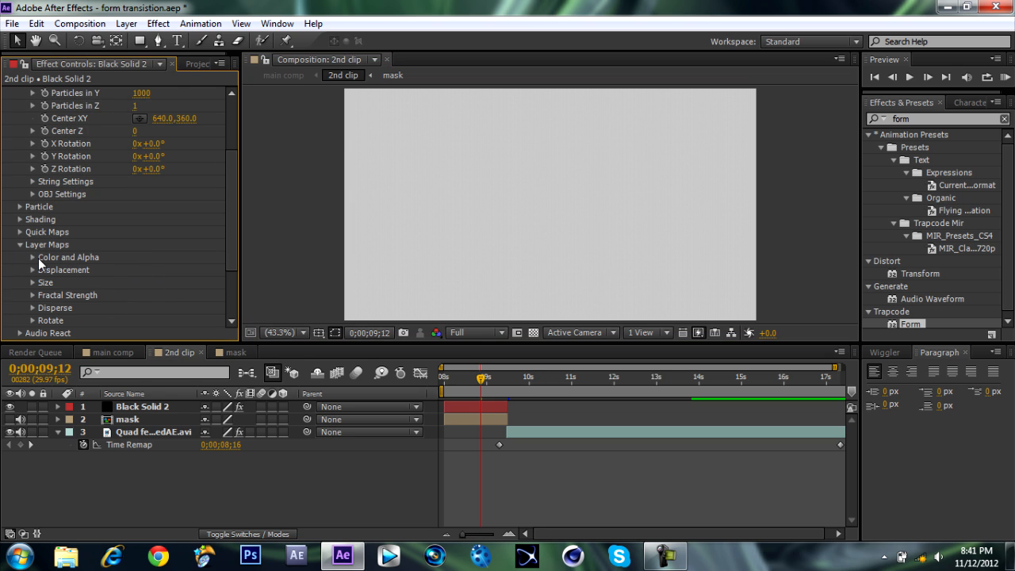
{"action": "left_click", "coordinate": [32, 257]}
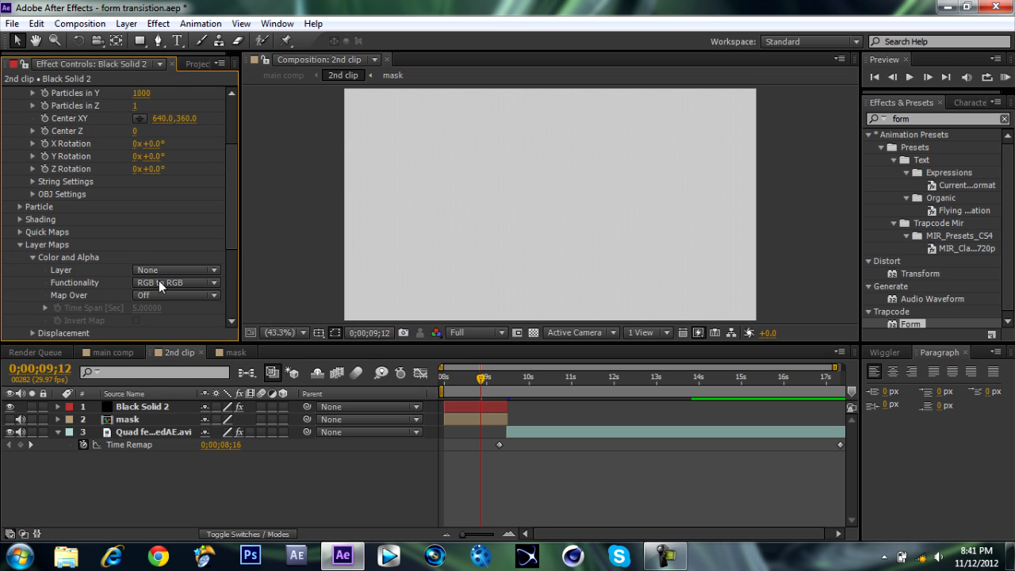
{"action": "left_click", "coordinate": [159, 284]}
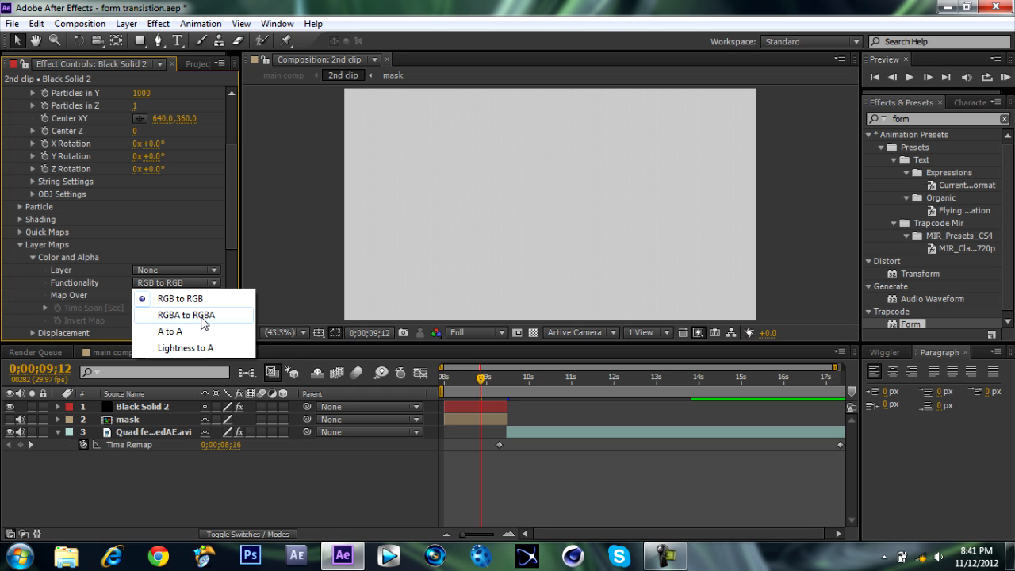
{"action": "left_click", "coordinate": [202, 317]}
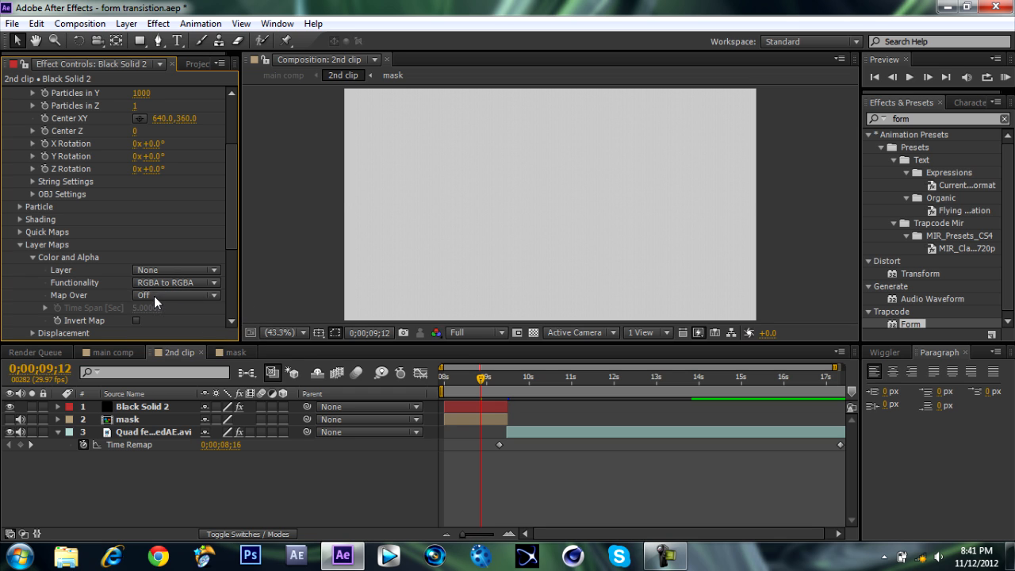
{"action": "left_click", "coordinate": [155, 295]}
{"action": "left_click", "coordinate": [167, 328]}
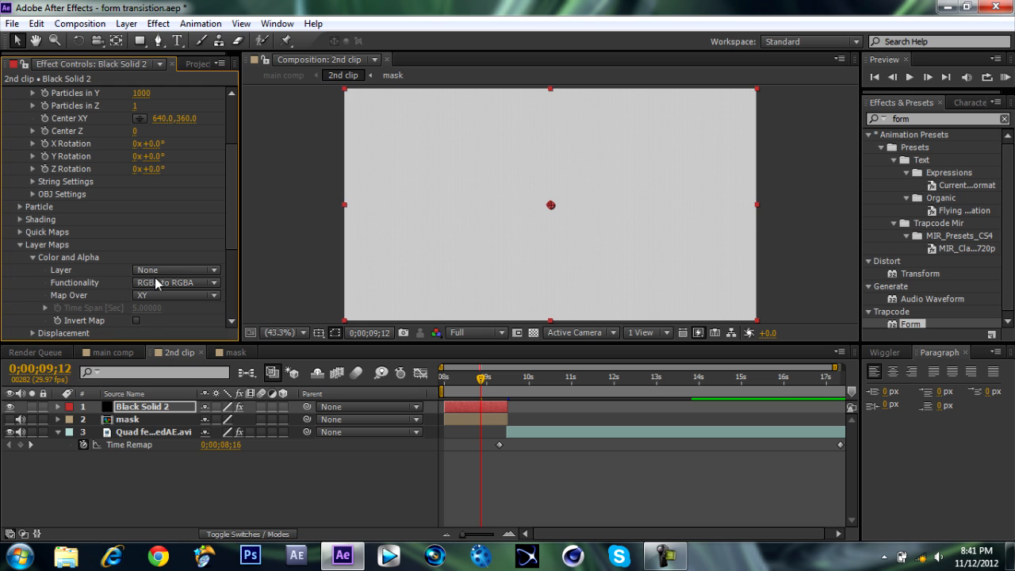
{"action": "left_click", "coordinate": [166, 271]}
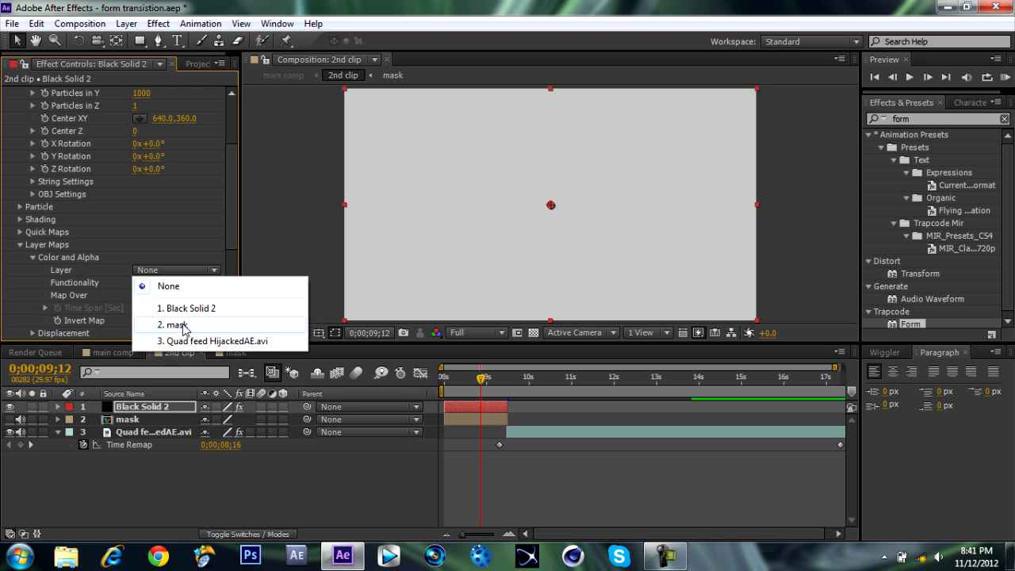
{"action": "left_click", "coordinate": [176, 325]}
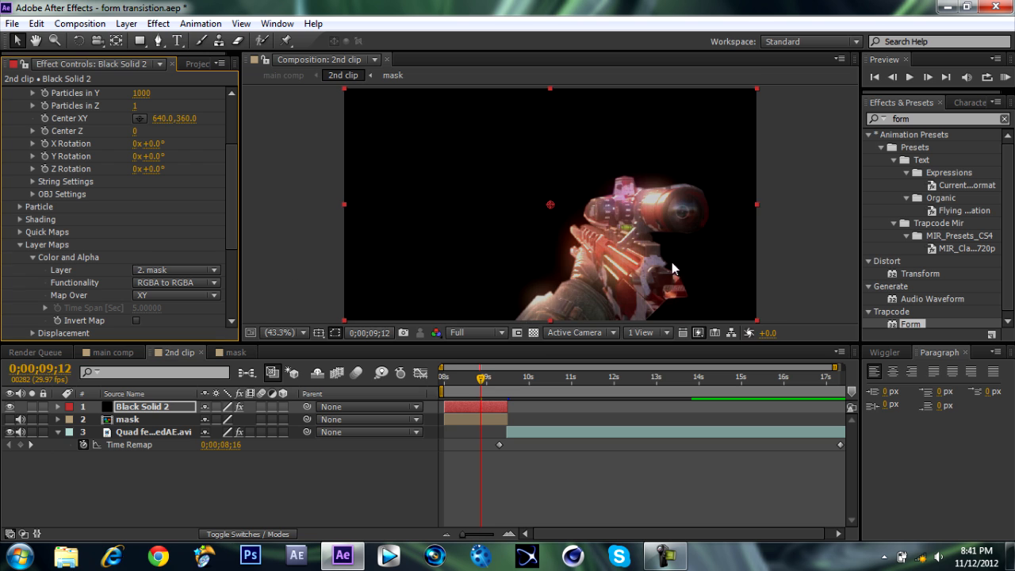
- Try a Displace value of 171 in Form's Fractal Field and reset it to 0
{"action": "left_click_drag", "start_coordinate": [235, 200], "coordinate": [236, 311]}
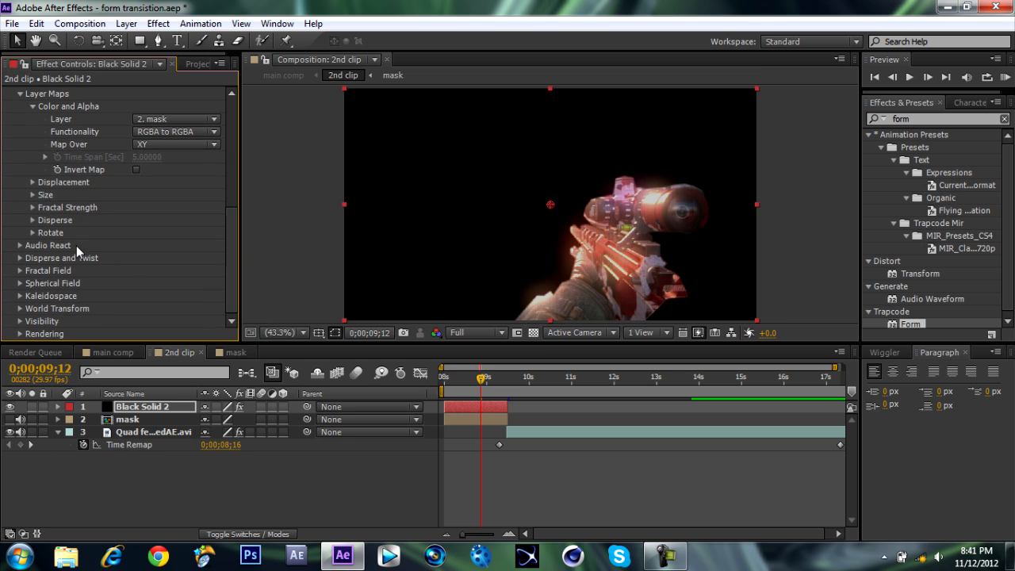
{"action": "left_click", "coordinate": [20, 271]}
{"action": "scroll", "coordinate": [119, 214], "scroll_direction": "down", "scroll_amount": 5}
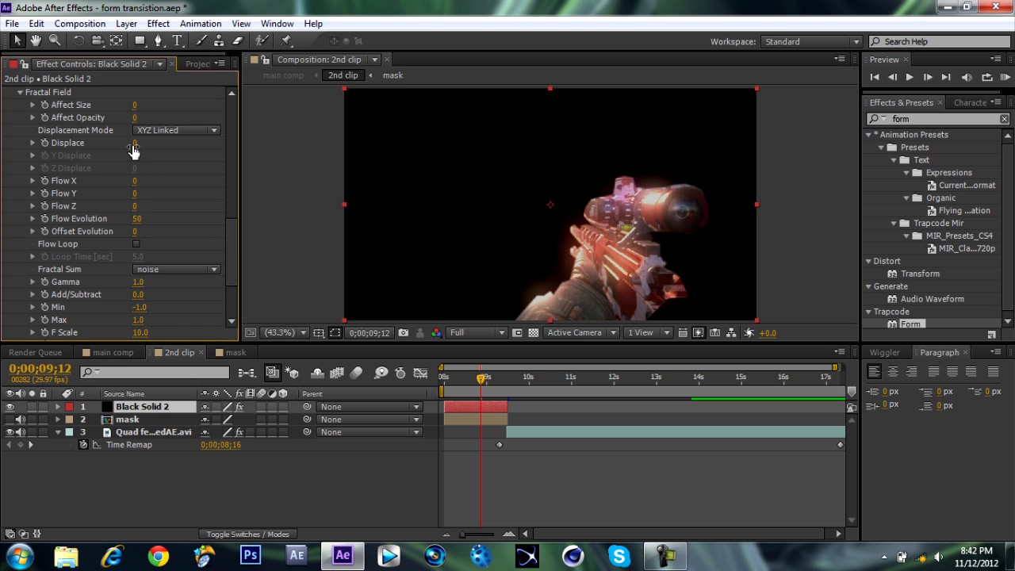
{"action": "left_click_drag", "start_coordinate": [133, 153], "coordinate": [189, 148]}
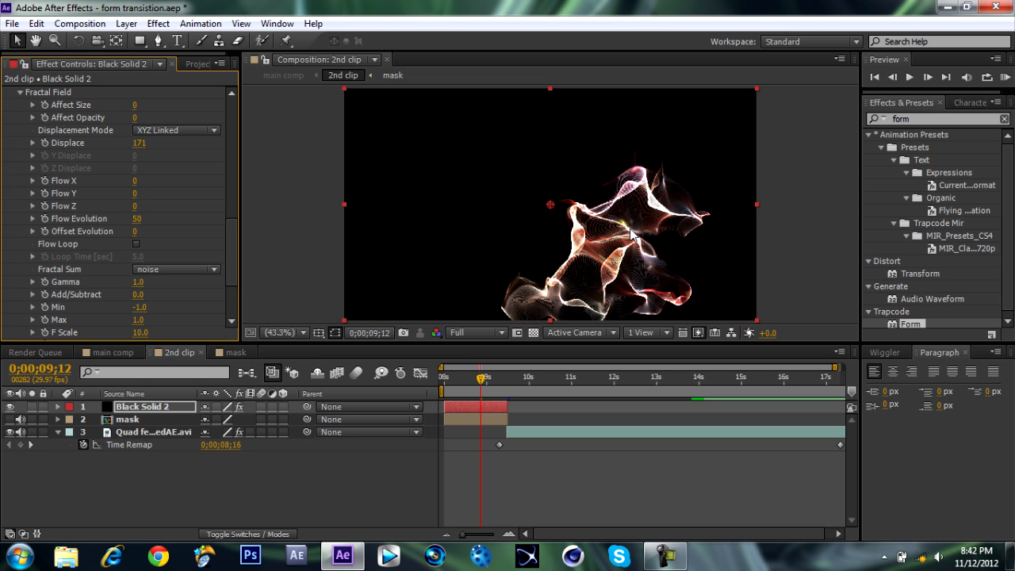
{"action": "left_click", "coordinate": [138, 143]}
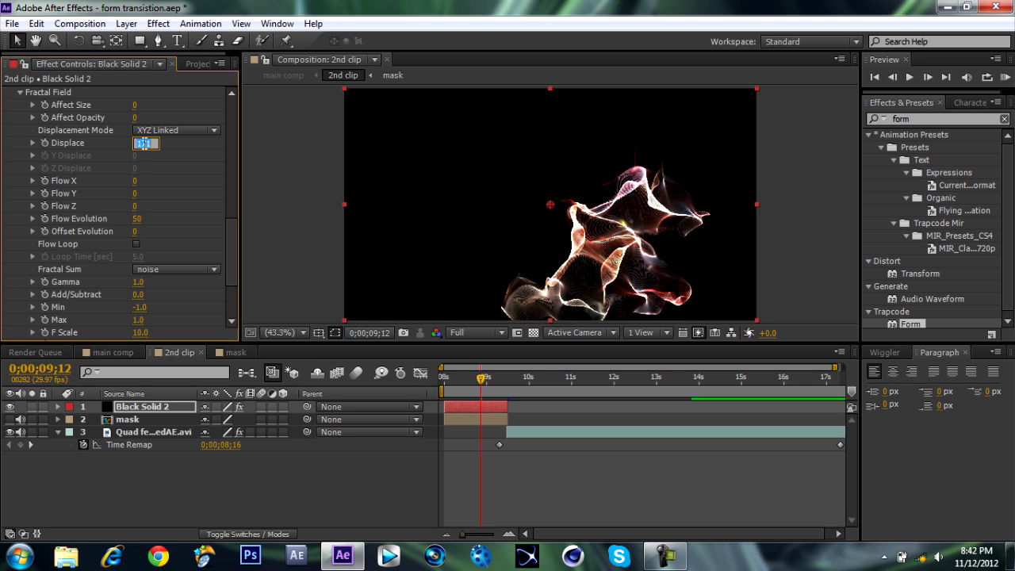
{"action": "key", "text": "BackSpace"}
{"action": "type", "text": "0"}
{"action": "left_click", "coordinate": [292, 153]}
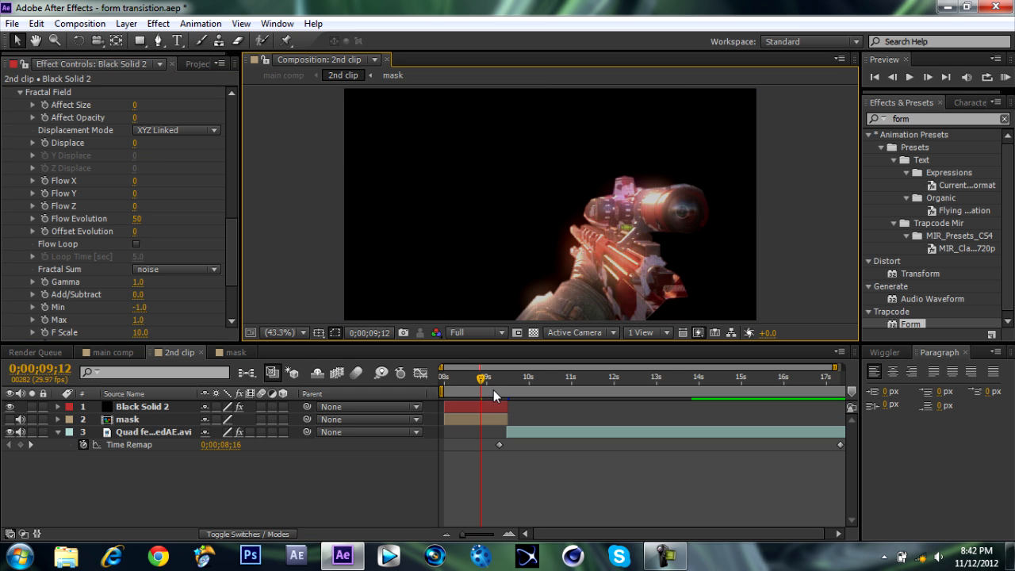
- Move to 0;00;08;18 and lower the composition preview resolution to Half
{"action": "left_click", "coordinate": [447, 373]}
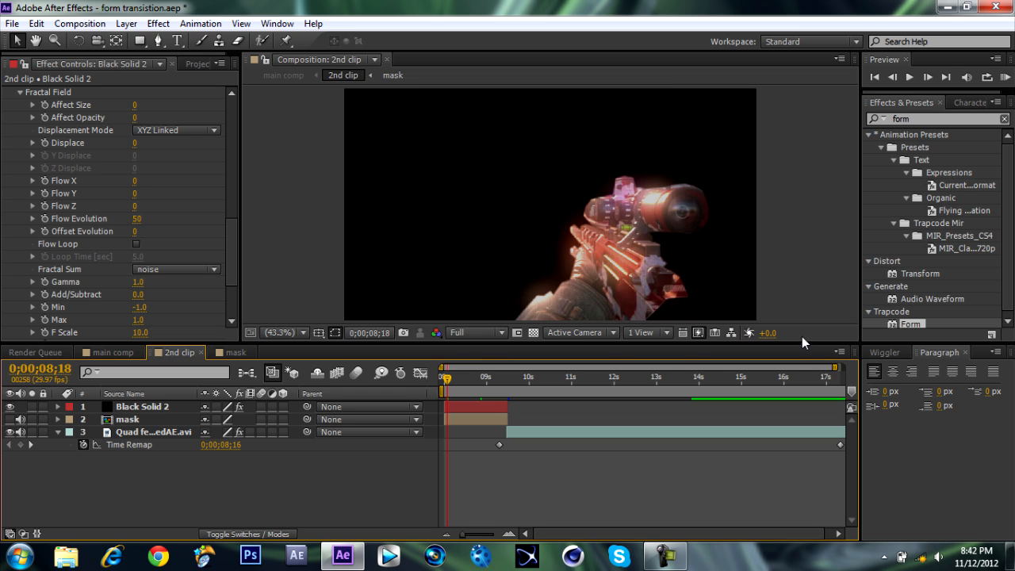
{"action": "left_click", "coordinate": [499, 333]}
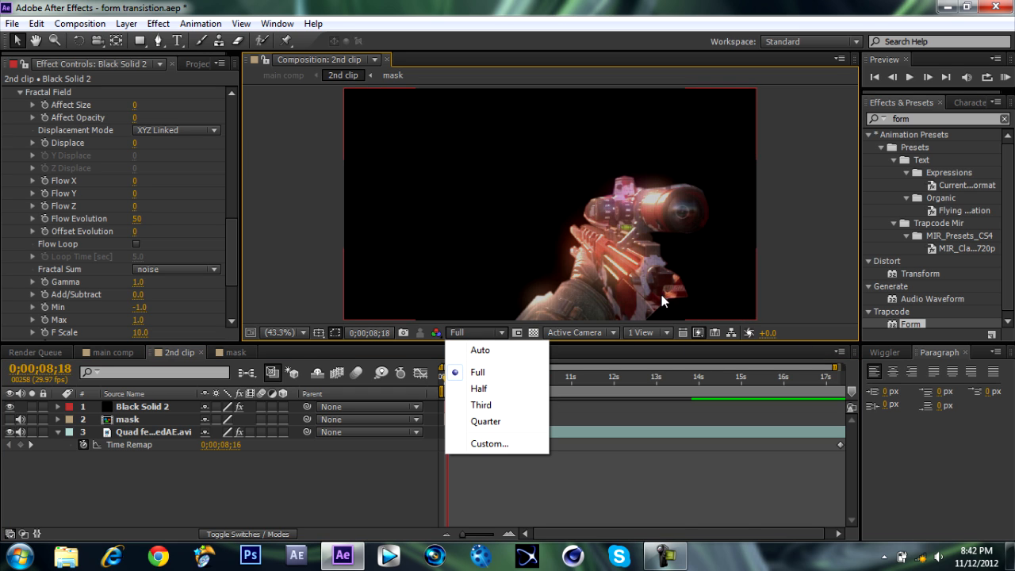
{"action": "left_click", "coordinate": [489, 389]}
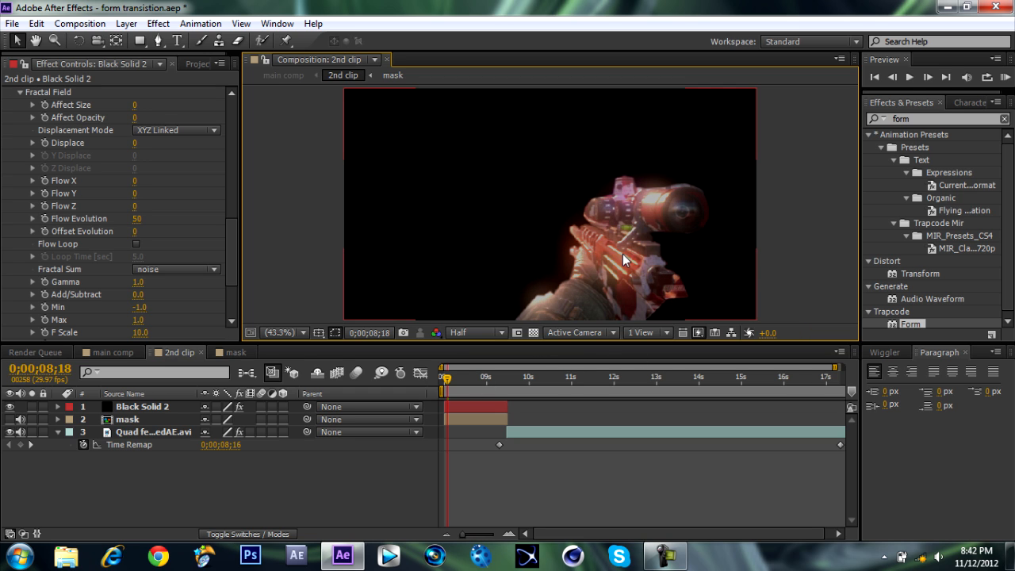
- Set Form's Fractal Field Displace to 750 at 0;00;08;16 and start keyframing it
{"action": "left_click_drag", "start_coordinate": [447, 379], "coordinate": [479, 396]}
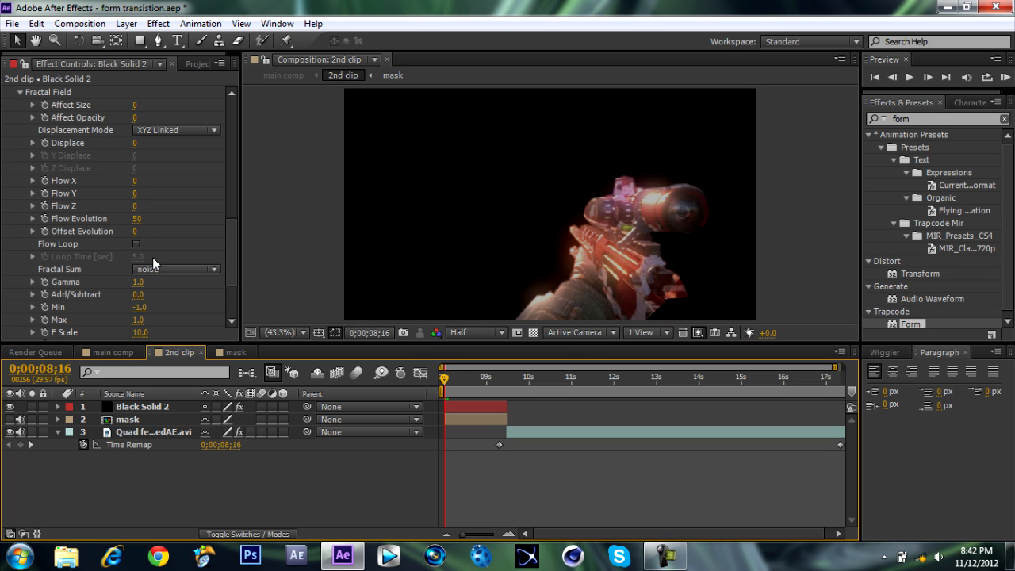
{"action": "left_click", "coordinate": [135, 142]}
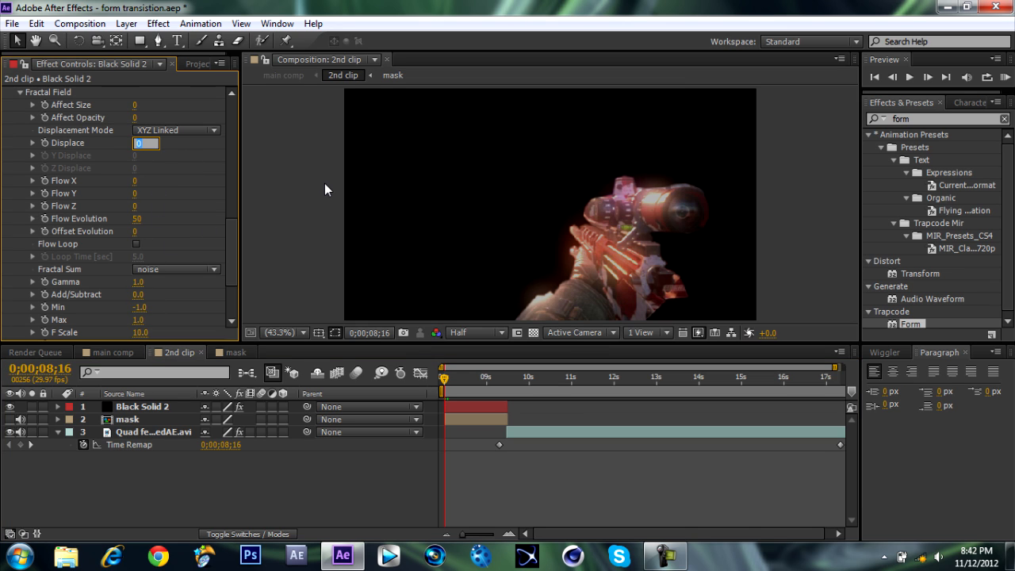
{"action": "type", "text": "75"}
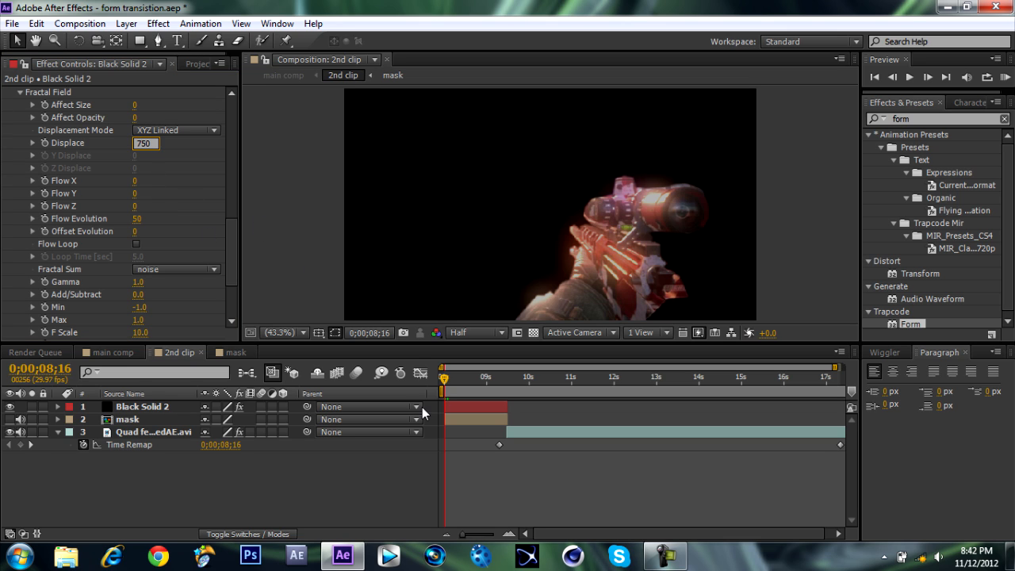
{"action": "left_click", "coordinate": [363, 321]}
{"action": "left_click", "coordinate": [46, 147]}
- Add a Displace keyframe with a value of 0 at 0;00;10;00
{"action": "left_click_drag", "start_coordinate": [498, 379], "coordinate": [509, 380]}
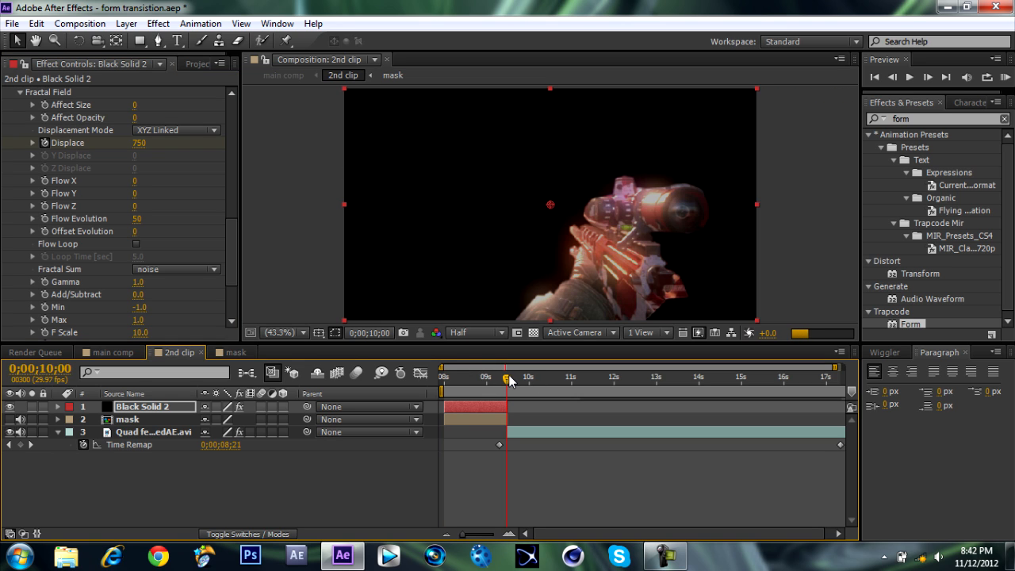
{"action": "left_click", "coordinate": [140, 142]}
{"action": "type", "text": "0"}
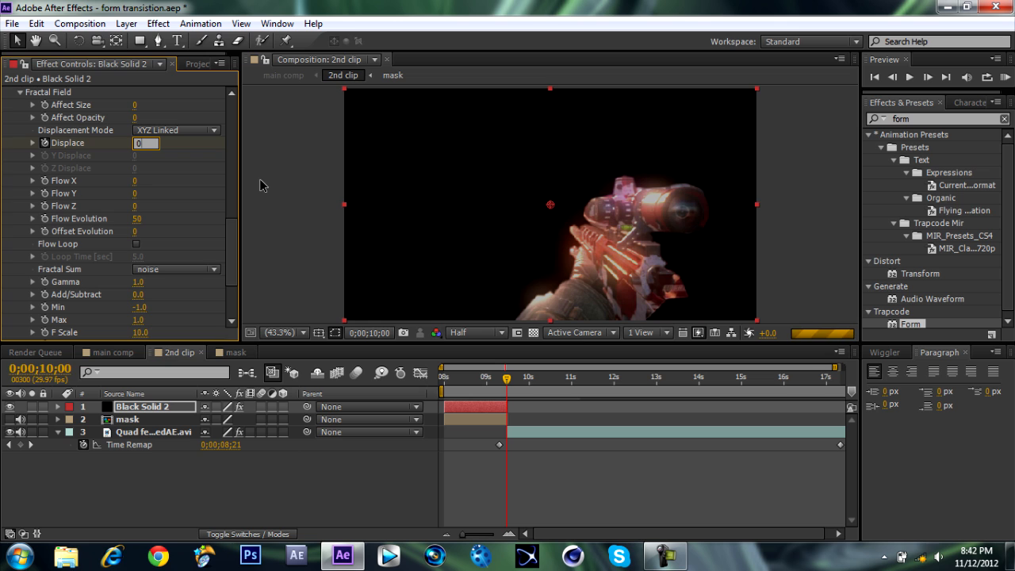
{"action": "left_click", "coordinate": [314, 244]}
- Scrub between the two Displace keyframes to check how the gun particles form
{"action": "left_click", "coordinate": [472, 371]}
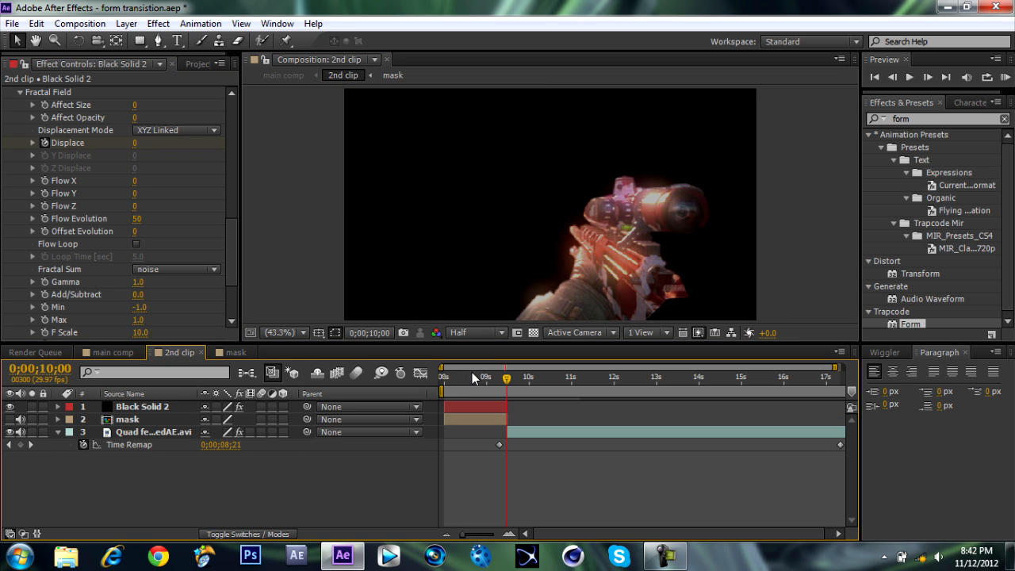
{"action": "left_click", "coordinate": [480, 377]}
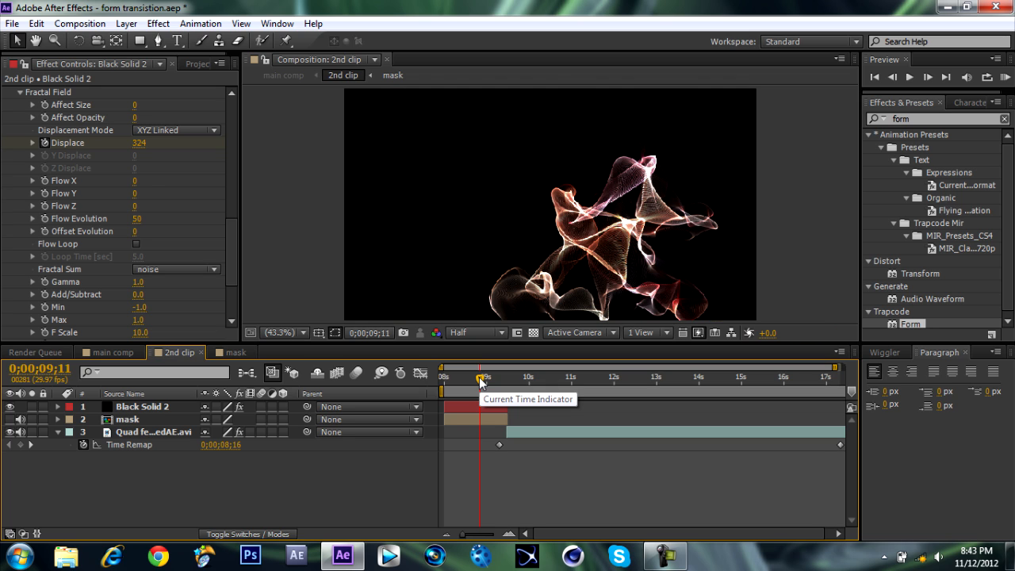
{"action": "left_click", "coordinate": [507, 378]}
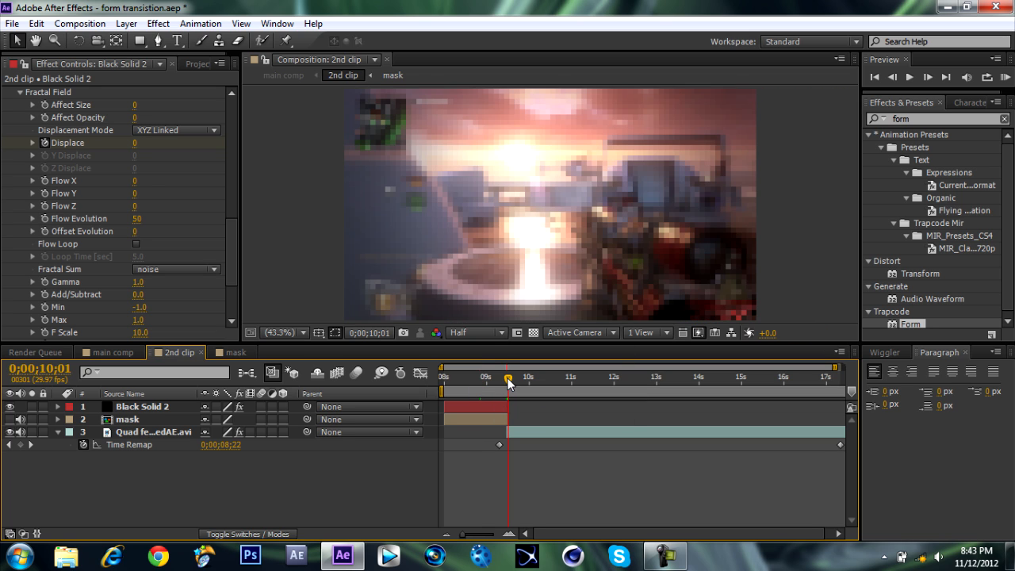
- Trim the end of the Black Solid 2 layer to 0;00;10;00, where the gameplay clip starts
{"action": "left_click", "coordinate": [890, 82]}
{"action": "left_click", "coordinate": [890, 83]}
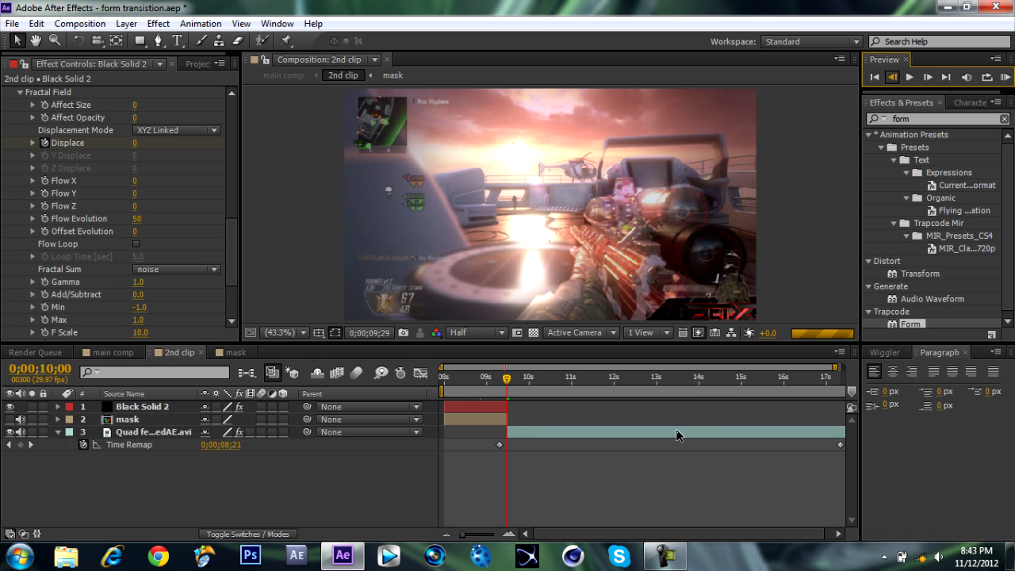
{"action": "left_click", "coordinate": [922, 82]}
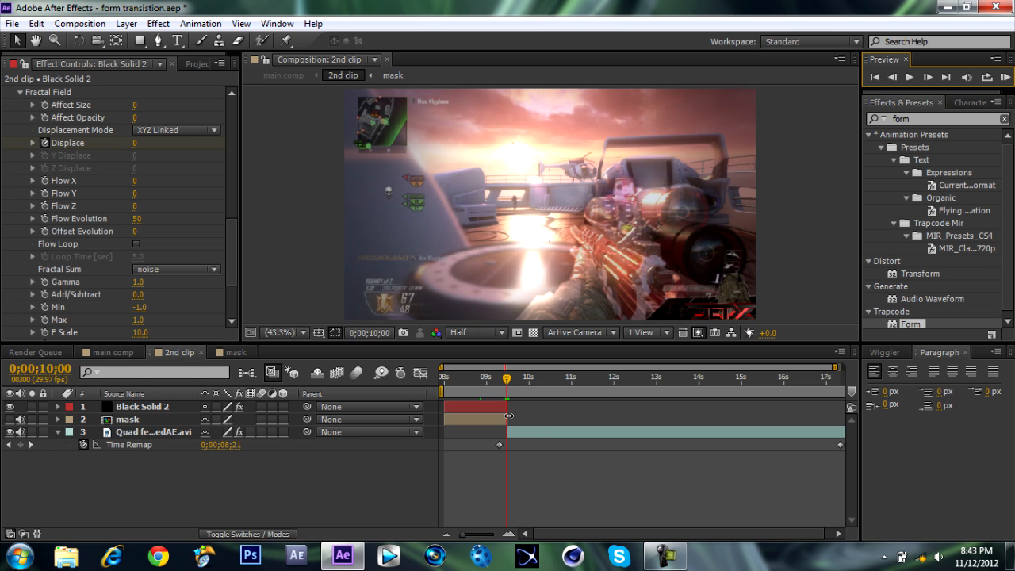
{"action": "left_click_drag", "start_coordinate": [834, 367], "coordinate": [514, 367]}
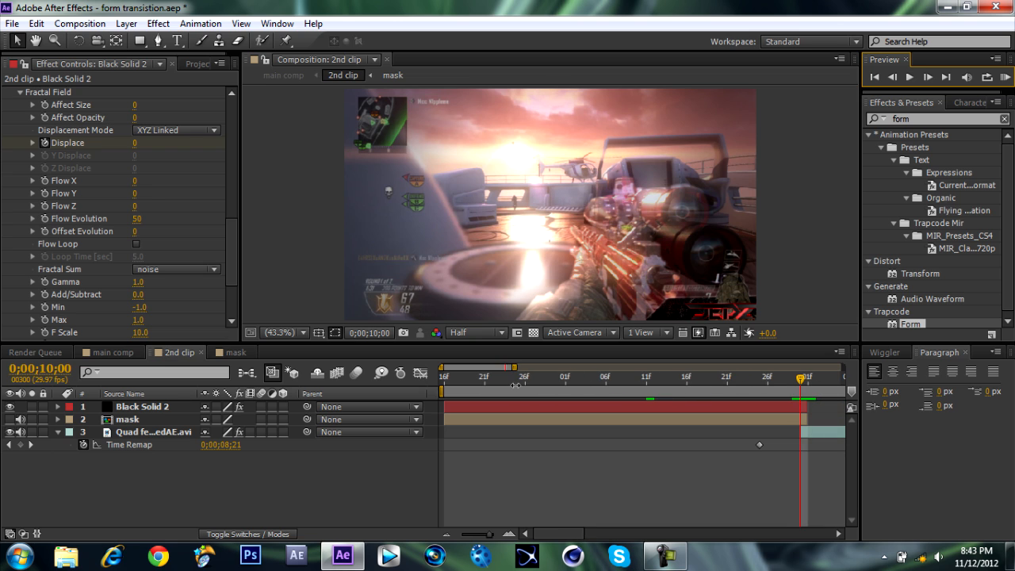
{"action": "left_click", "coordinate": [805, 404]}
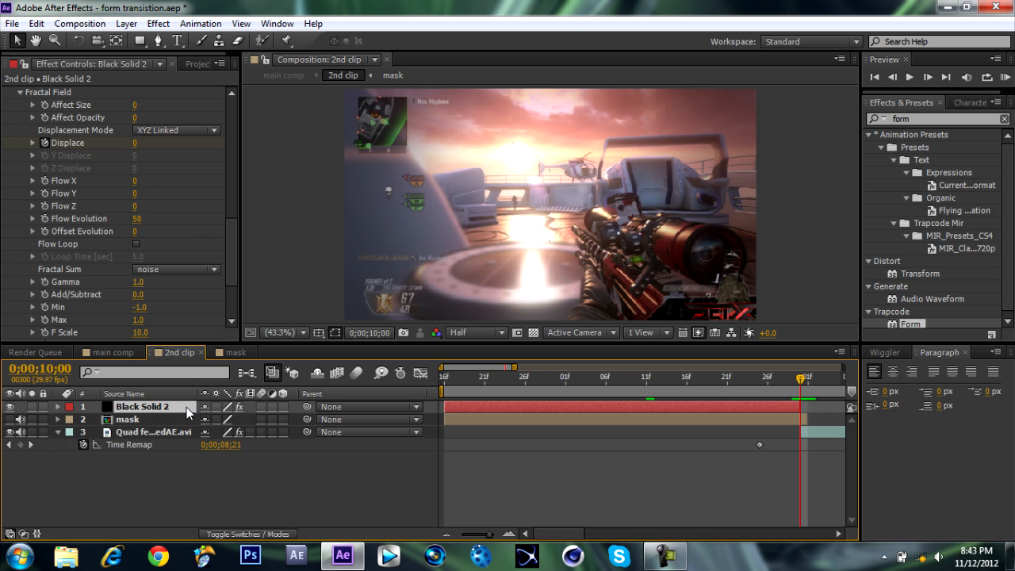
- Reveal Black Solid 2's keyframes and compare the frames 0;00;09;29 and 0;00;10;00 around the cut
{"action": "key", "text": "u"}
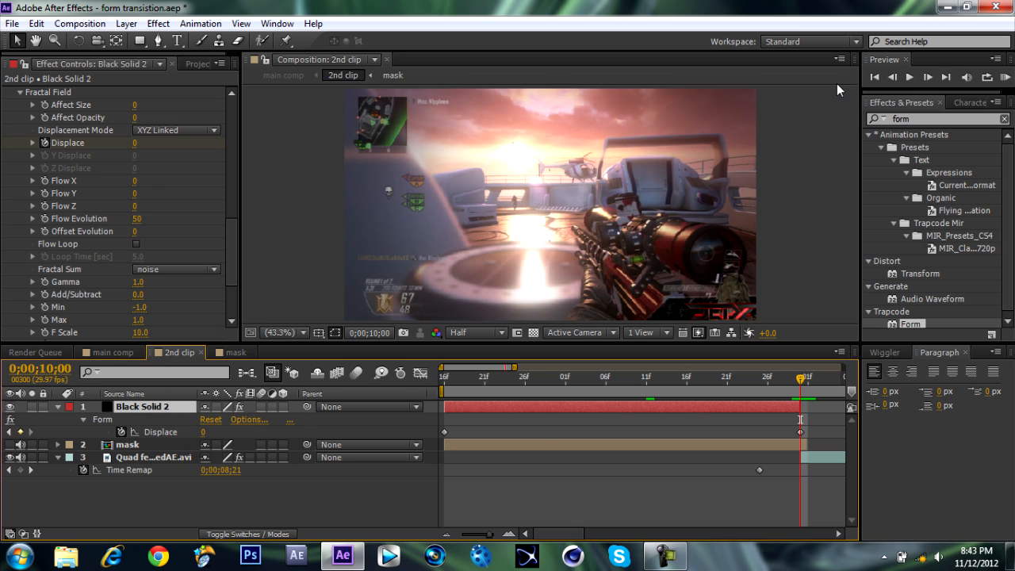
{"action": "left_click", "coordinate": [891, 77]}
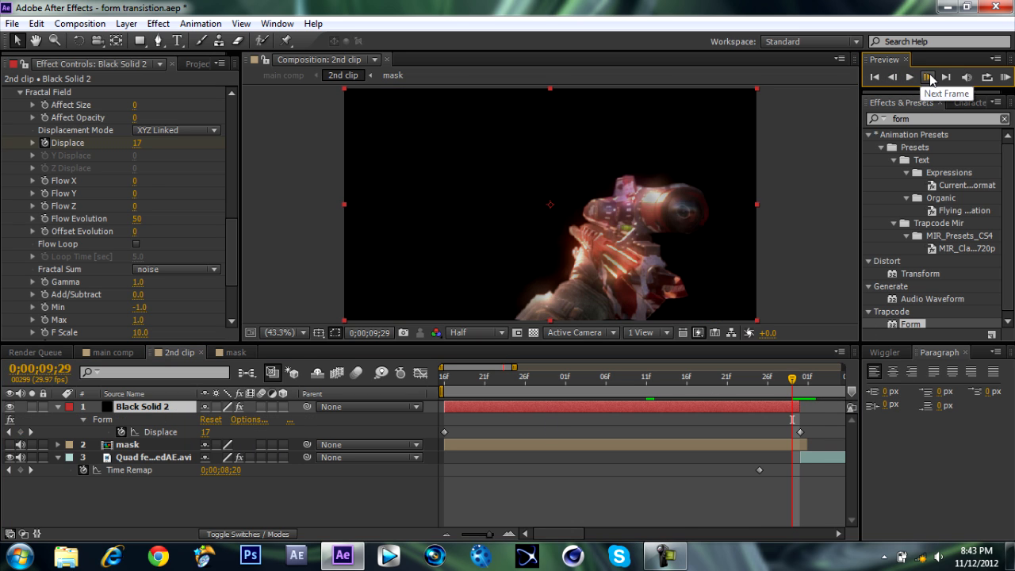
{"action": "left_click", "coordinate": [927, 77]}
{"action": "left_click_drag", "start_coordinate": [797, 381], "coordinate": [798, 380]}
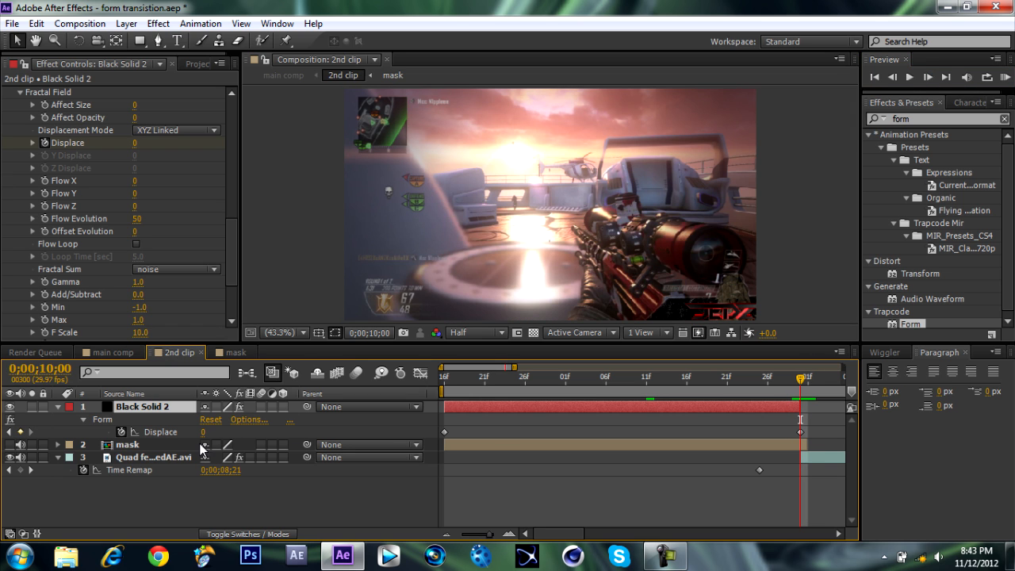
{"action": "left_click_drag", "start_coordinate": [514, 367], "coordinate": [822, 366]}
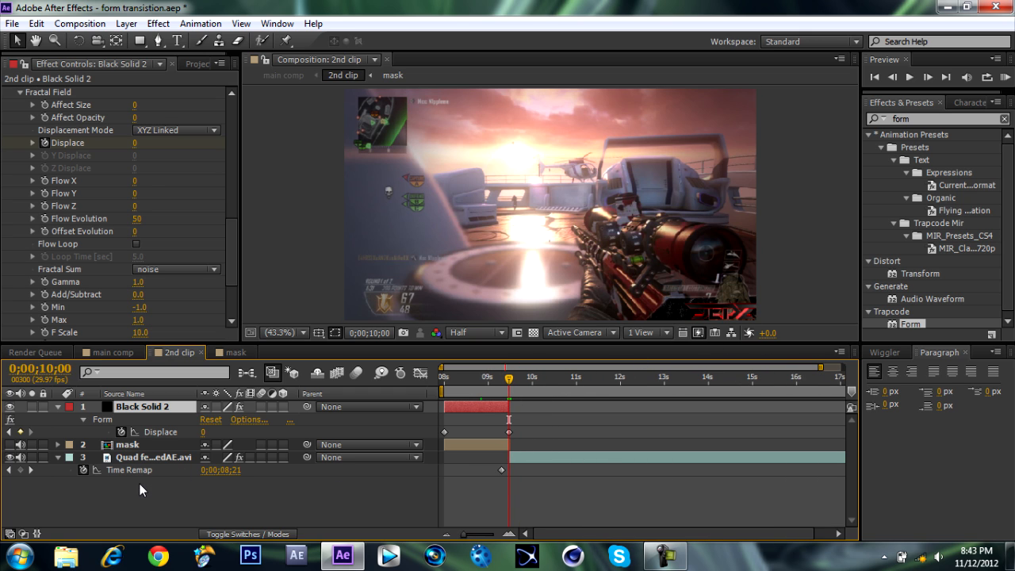
{"action": "left_click", "coordinate": [176, 460]}
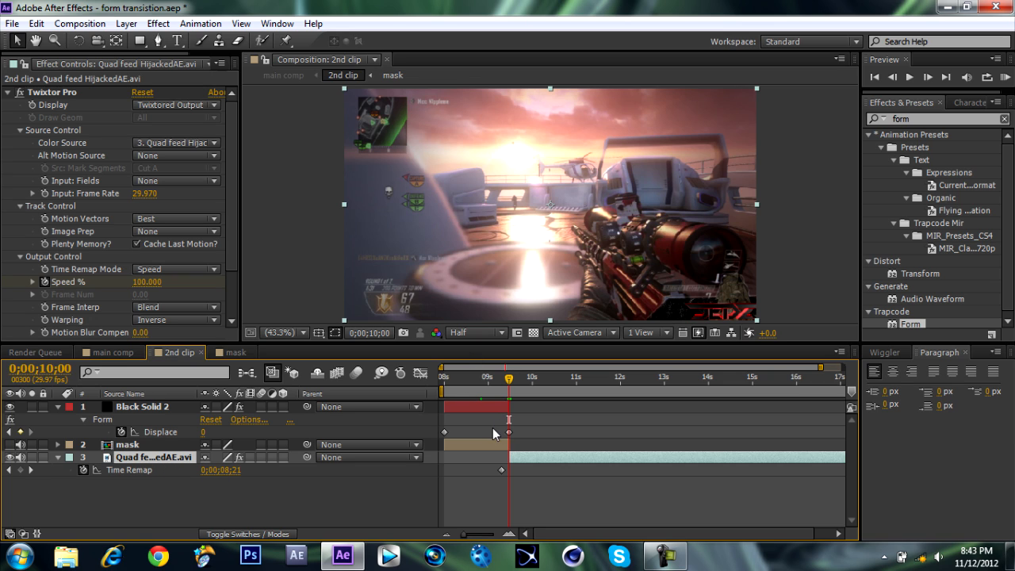
{"action": "left_click", "coordinate": [895, 78]}
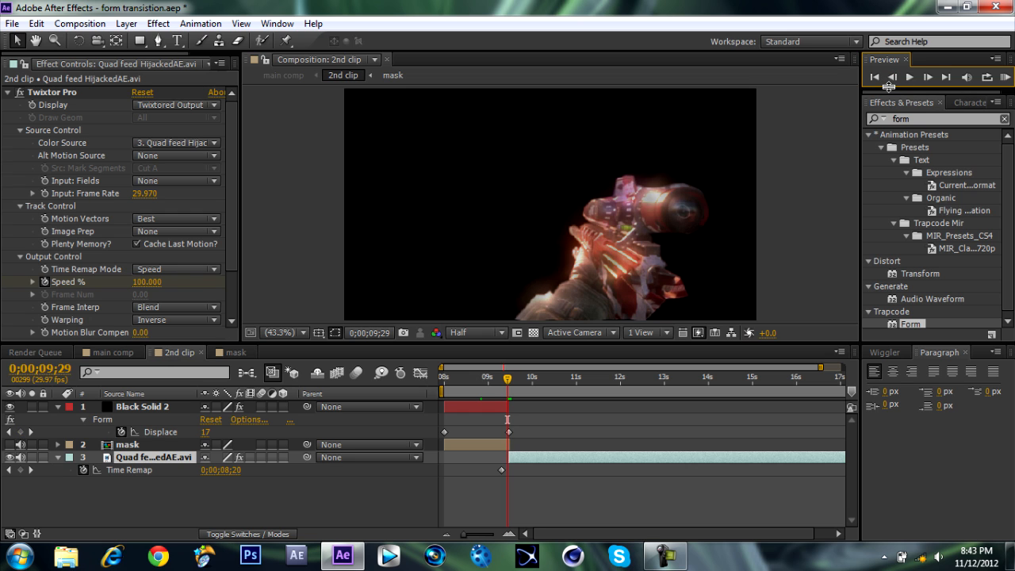
{"action": "key", "text": "ctrl+d"}
{"action": "left_click", "coordinate": [927, 77]}
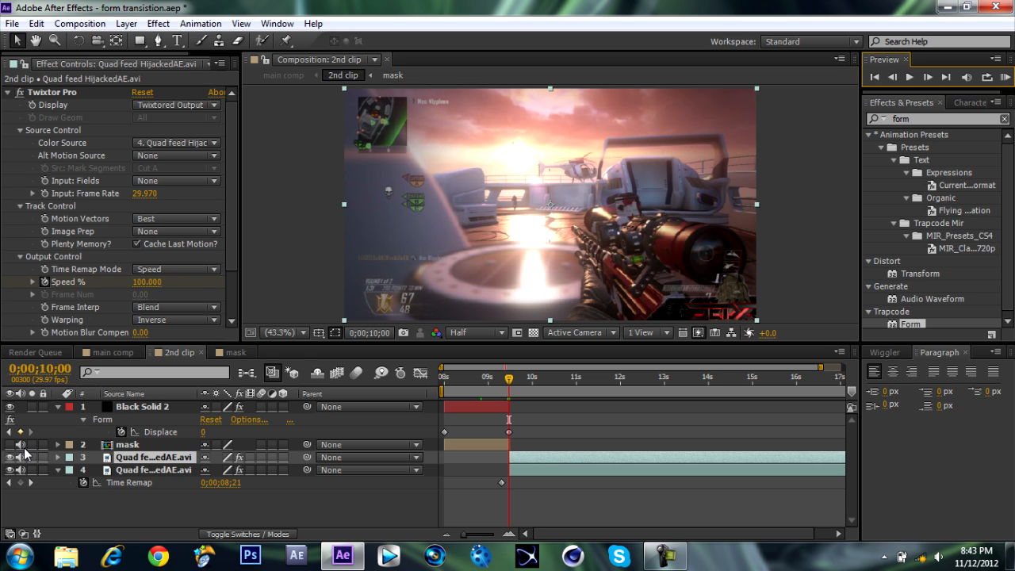
{"action": "left_click", "coordinate": [179, 457]}
{"action": "key", "text": "Delete"}
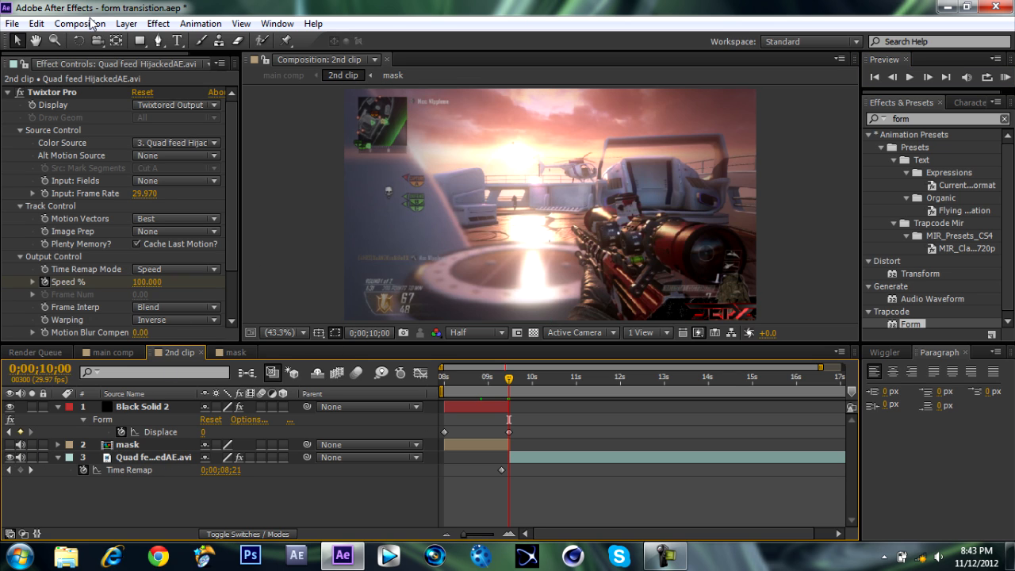
- Add another copy of Quad feed HijackedAE.avi directly below the mask layer, starting at about 0;00;09;23
{"action": "left_click", "coordinate": [184, 63]}
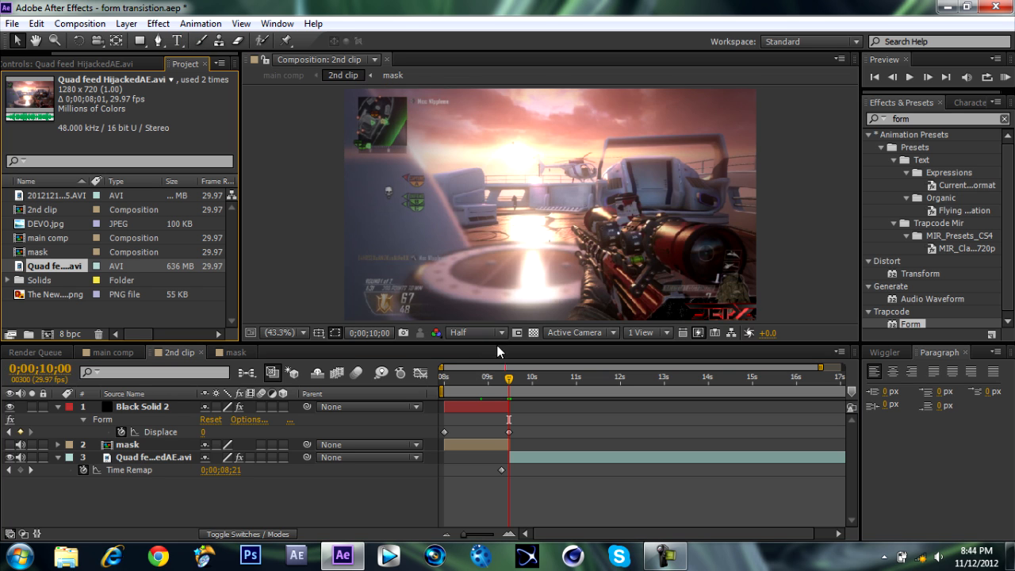
{"action": "left_click", "coordinate": [894, 76]}
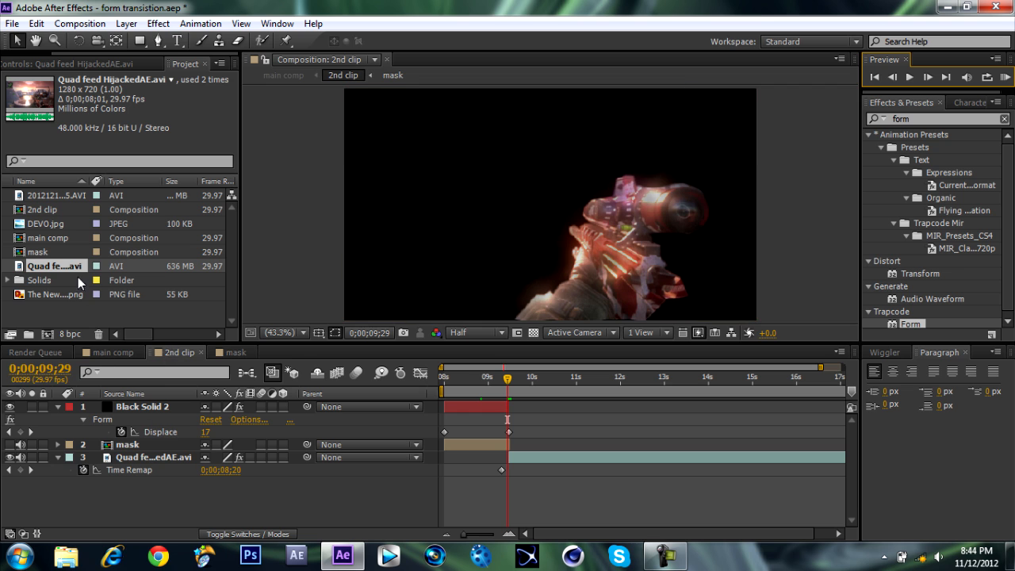
{"action": "left_click_drag", "start_coordinate": [50, 268], "coordinate": [147, 458]}
{"action": "left_click_drag", "start_coordinate": [525, 457], "coordinate": [557, 457]}
{"action": "left_click_drag", "start_coordinate": [507, 380], "coordinate": [509, 378]}
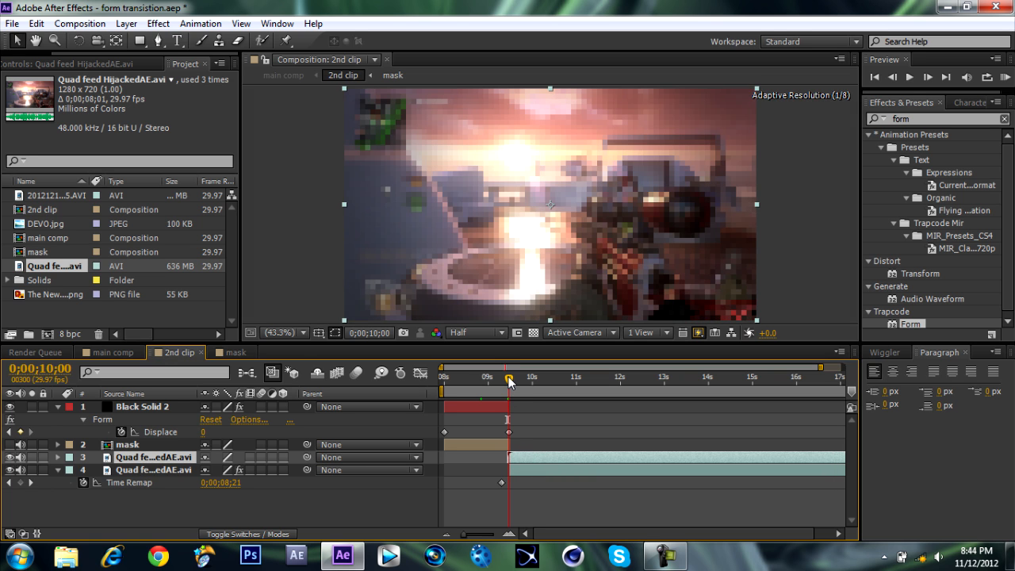
{"action": "left_click_drag", "start_coordinate": [516, 458], "coordinate": [507, 464]}
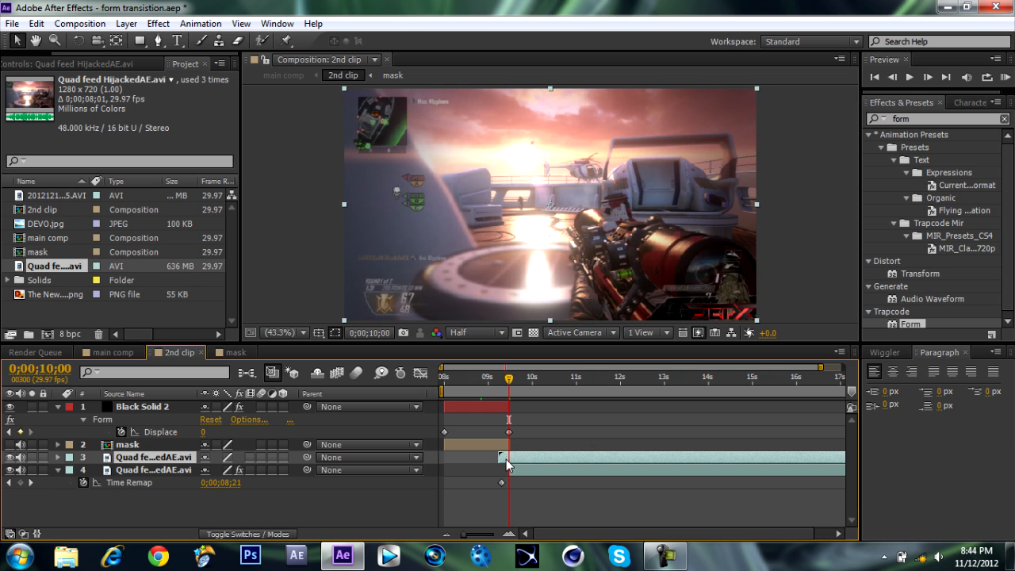
- With Black Solid 2 hidden, freeze the new footage layer at 0;00;09;23 and trim its end to 0;00;10;00
{"action": "left_click", "coordinate": [499, 379]}
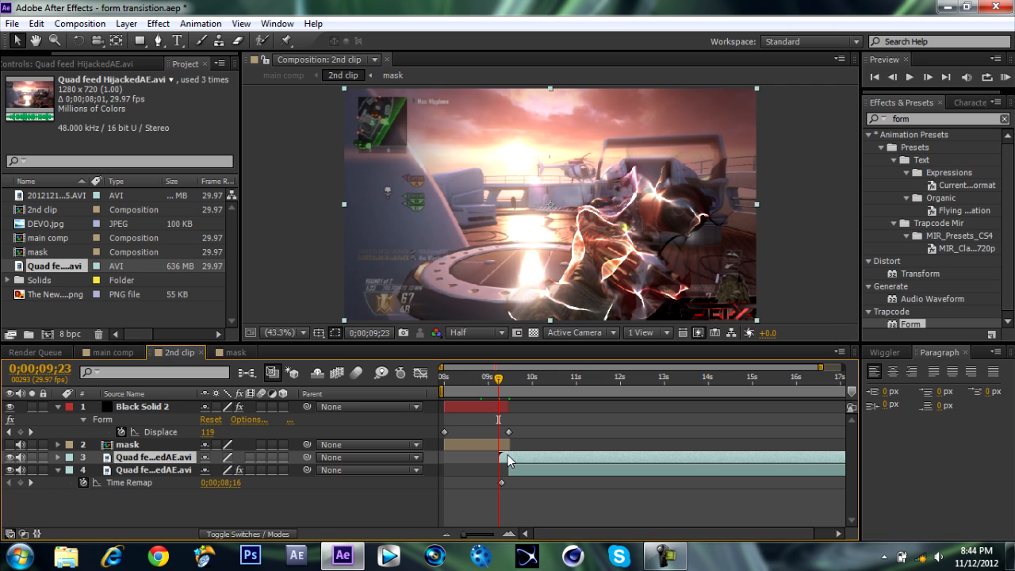
{"action": "left_click", "coordinate": [10, 406]}
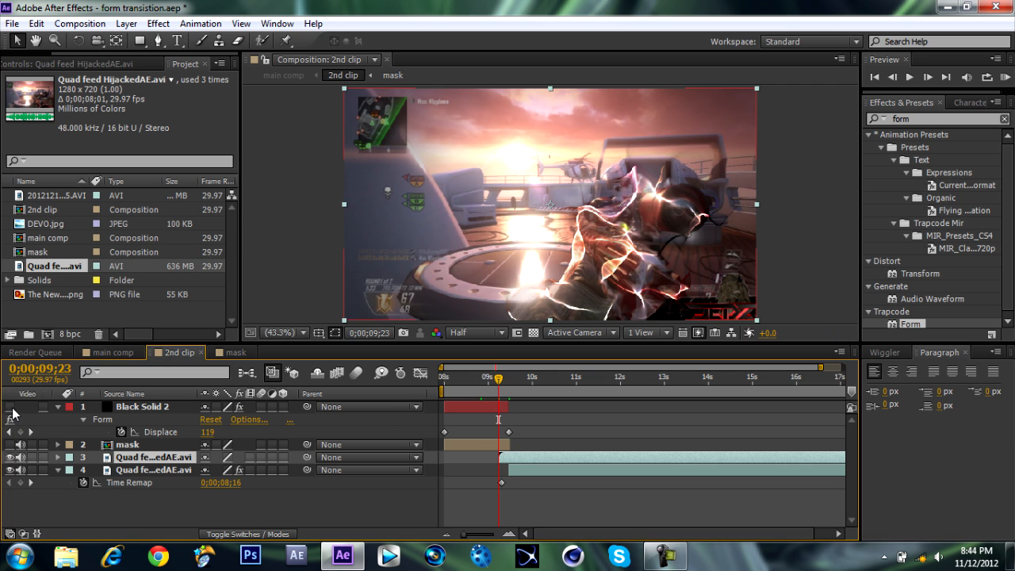
{"action": "right_click", "coordinate": [506, 466]}
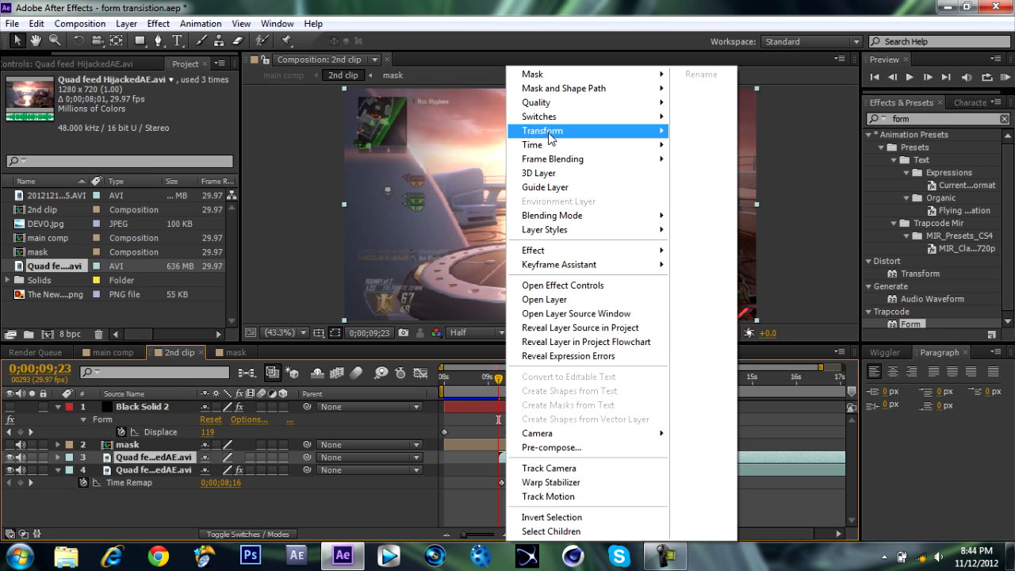
{"action": "mouse_move", "coordinate": [566, 145]}
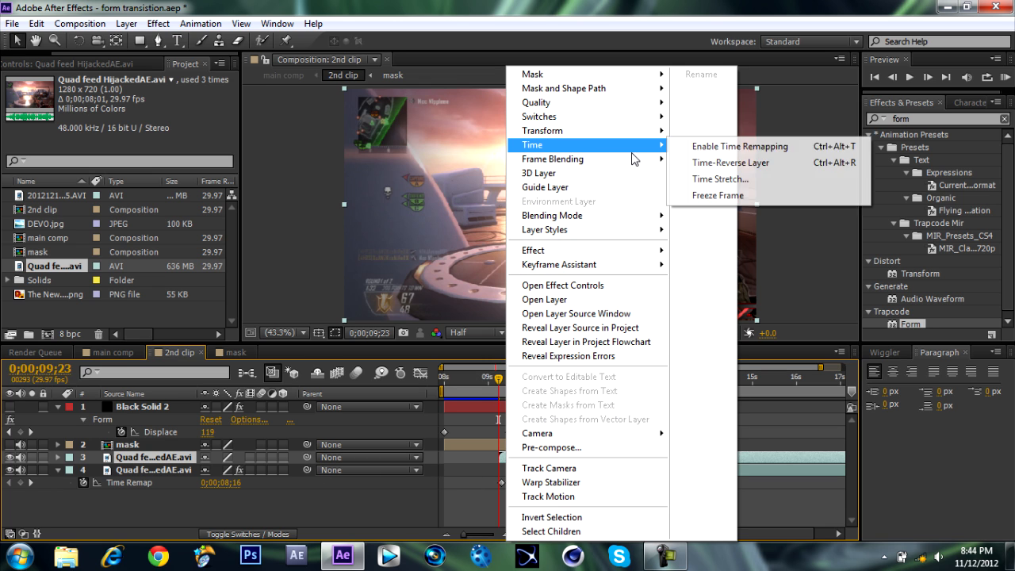
{"action": "left_click", "coordinate": [716, 195]}
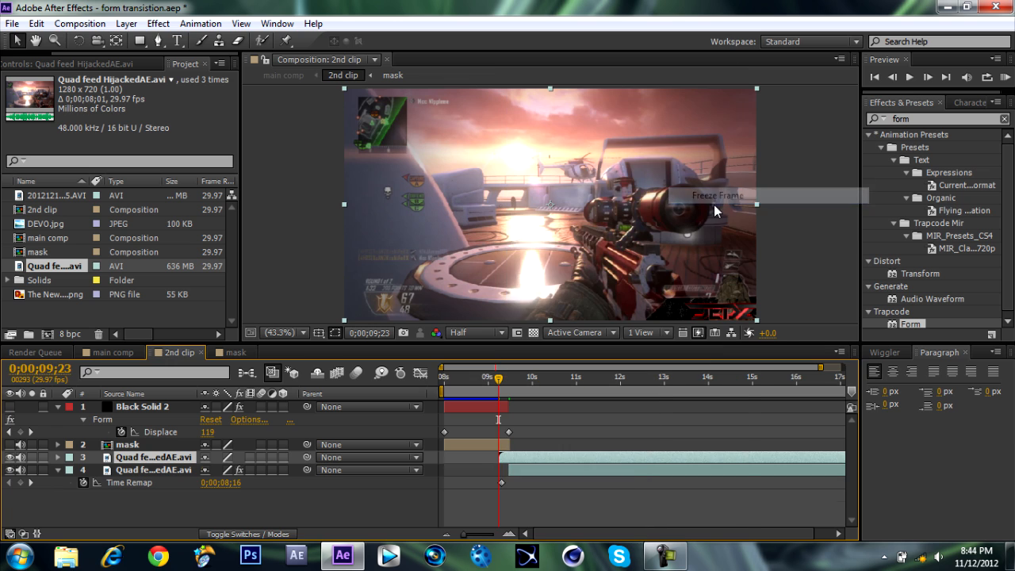
{"action": "left_click", "coordinate": [507, 380]}
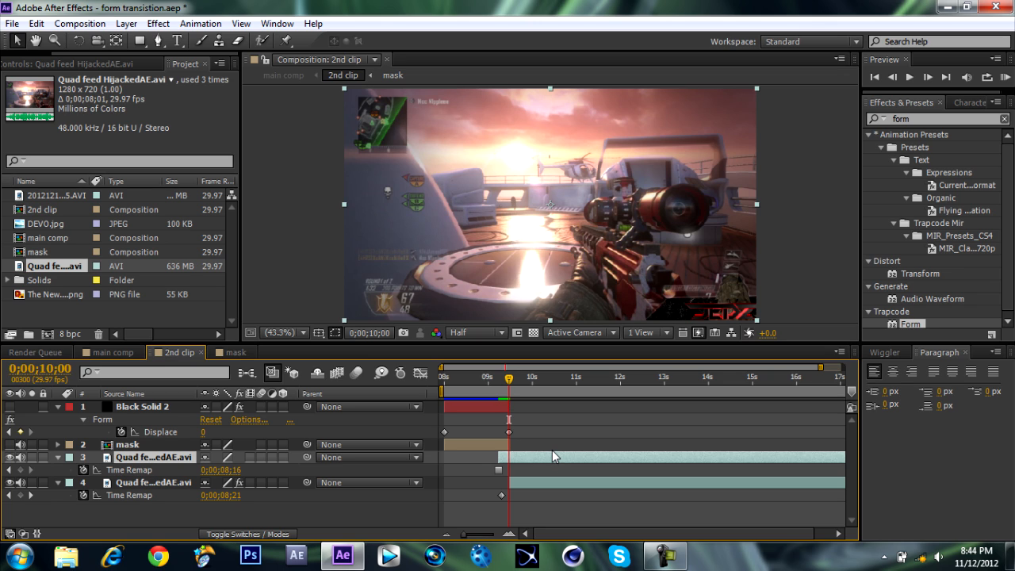
{"action": "key", "text": "alt+bracketright"}
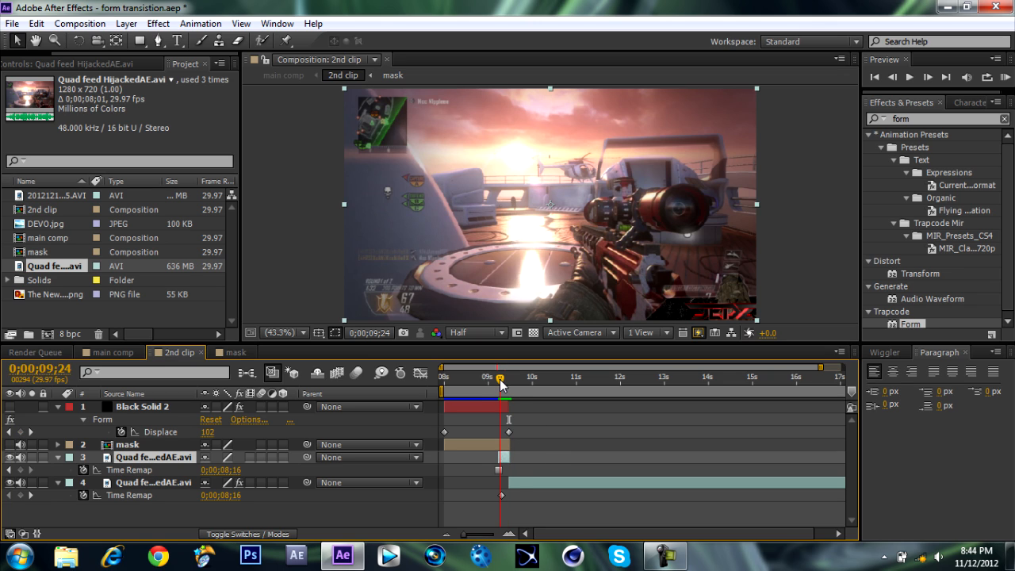
- Keyframe the frozen footage layer's opacity at 0% at 0;00;09;23
{"action": "left_click", "coordinate": [497, 379]}
{"action": "key", "text": "Page_Down"}
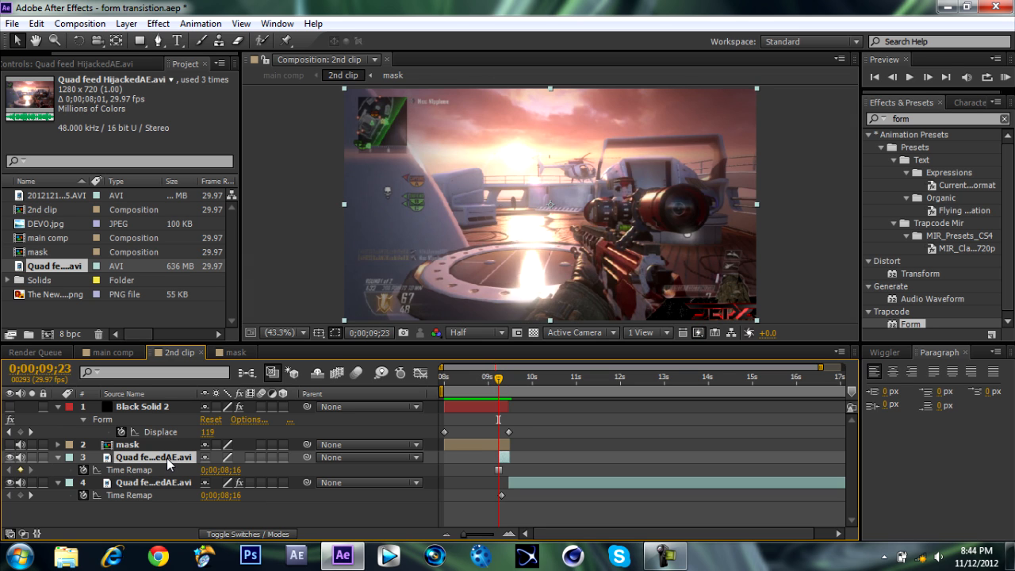
{"action": "key", "text": "t"}
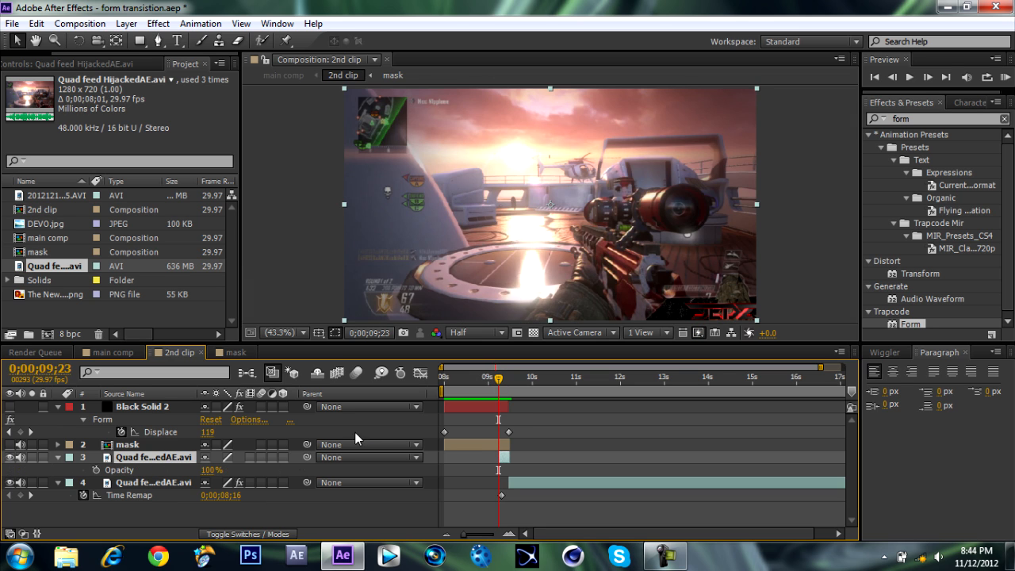
{"action": "left_click", "coordinate": [95, 469]}
{"action": "left_click", "coordinate": [211, 469]}
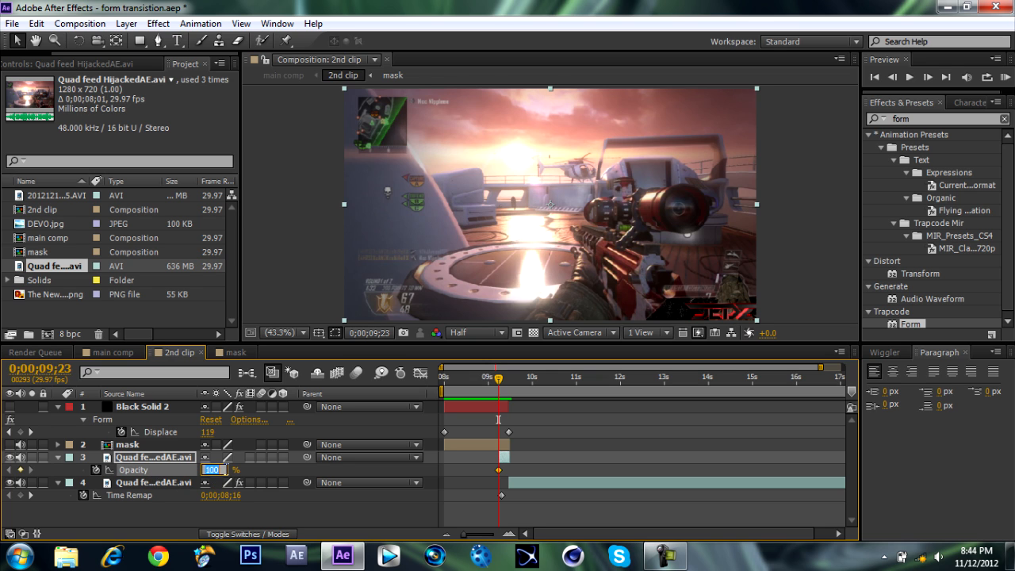
{"action": "type", "text": "0"}
{"action": "left_click", "coordinate": [419, 422]}
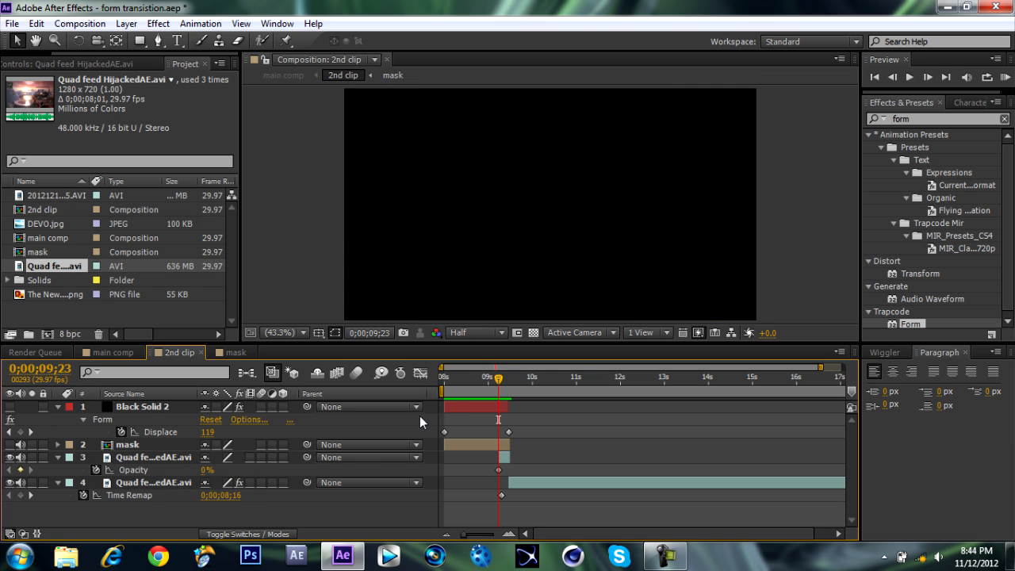
- Keyframe the frozen footage layer's opacity at 100% at 0;00;10;00
{"action": "left_click", "coordinate": [509, 383]}
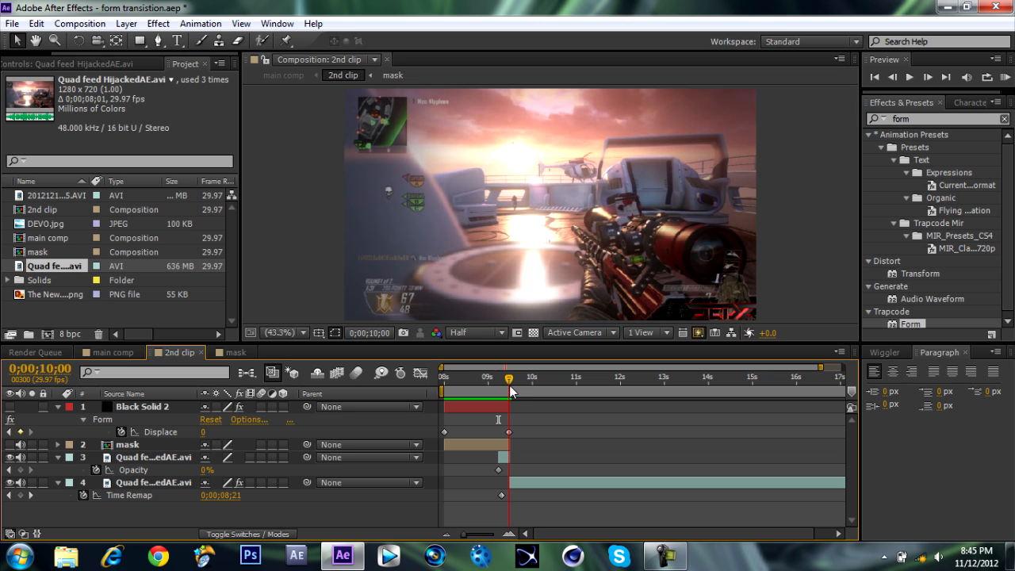
{"action": "left_click", "coordinate": [513, 384]}
{"action": "left_click", "coordinate": [508, 383]}
{"action": "left_click_drag", "start_coordinate": [203, 470], "coordinate": [412, 461]}
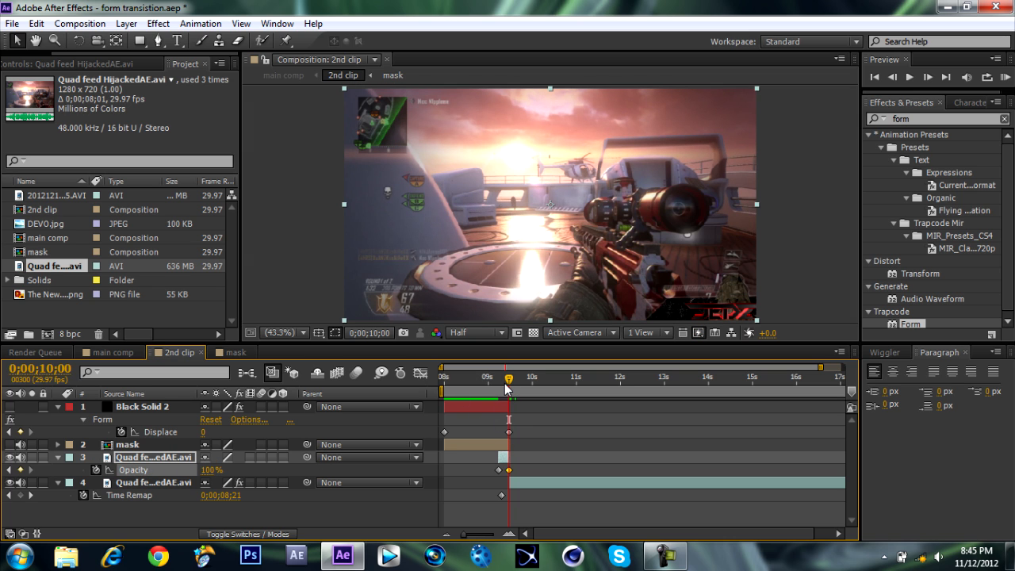
- Show Black Solid 2 again and preview the frozen frame fading in under the Form effect before 0;00;10;00
{"action": "left_click_drag", "start_coordinate": [506, 386], "coordinate": [517, 386]}
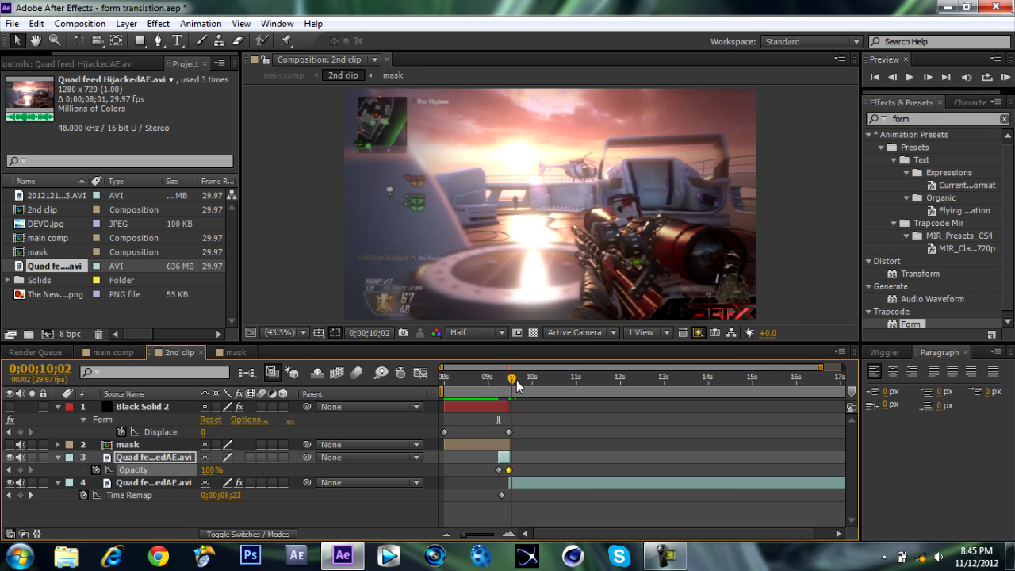
{"action": "left_click", "coordinate": [10, 406]}
{"action": "left_click_drag", "start_coordinate": [515, 380], "coordinate": [503, 380]}
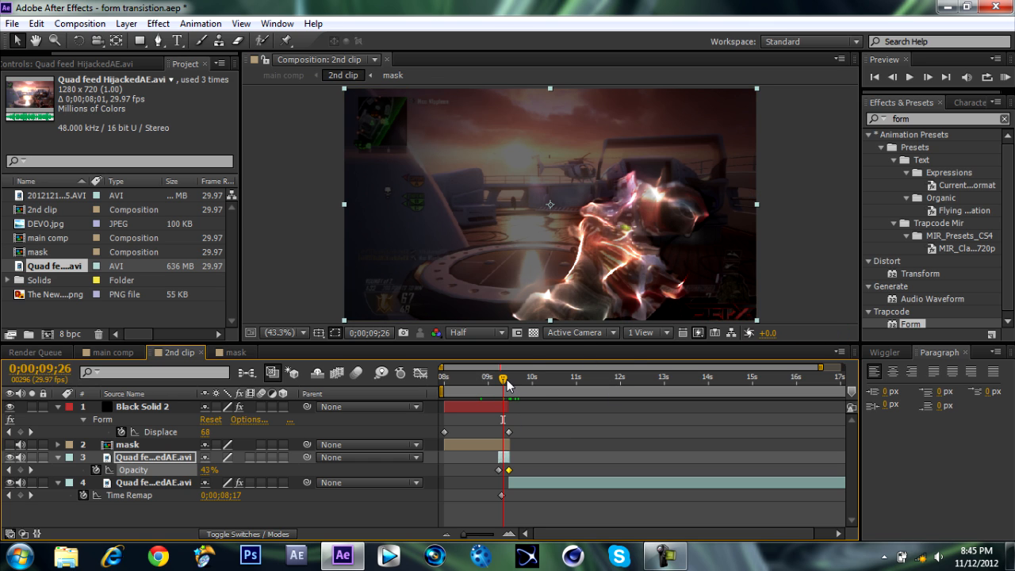
{"action": "left_click_drag", "start_coordinate": [506, 379], "coordinate": [508, 380]}
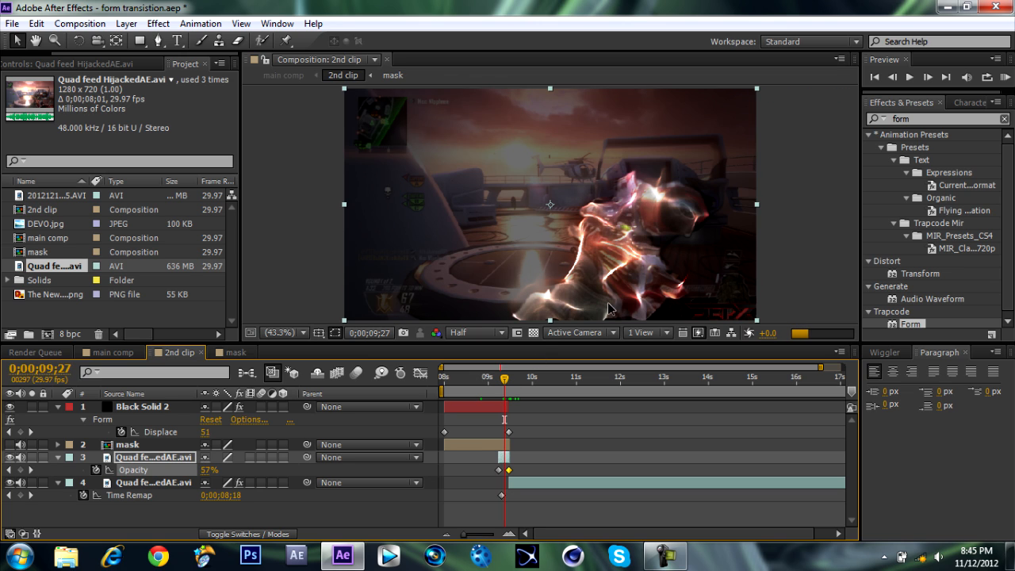
{"action": "left_click", "coordinate": [474, 381]}
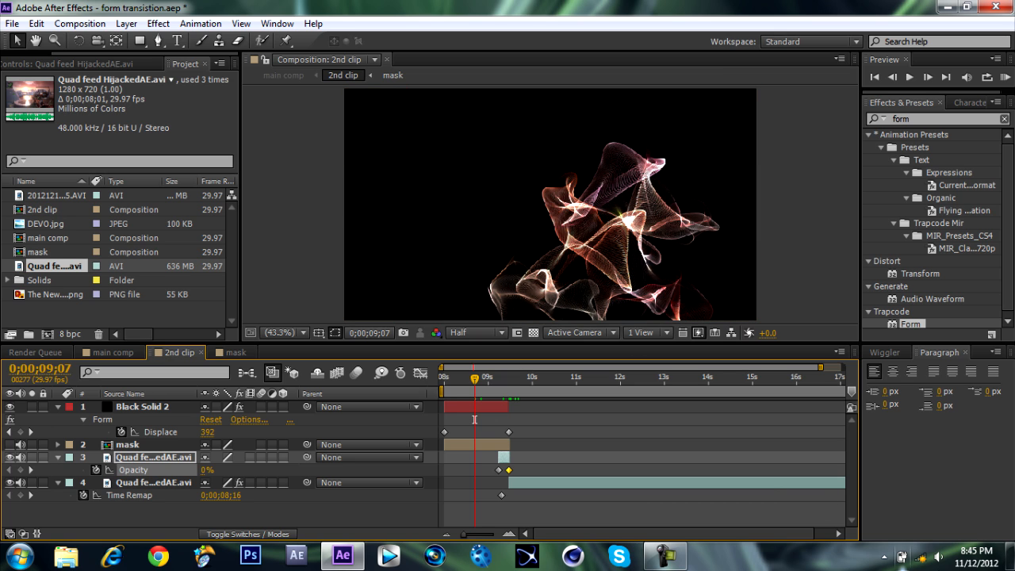
{"action": "left_click", "coordinate": [663, 555]}
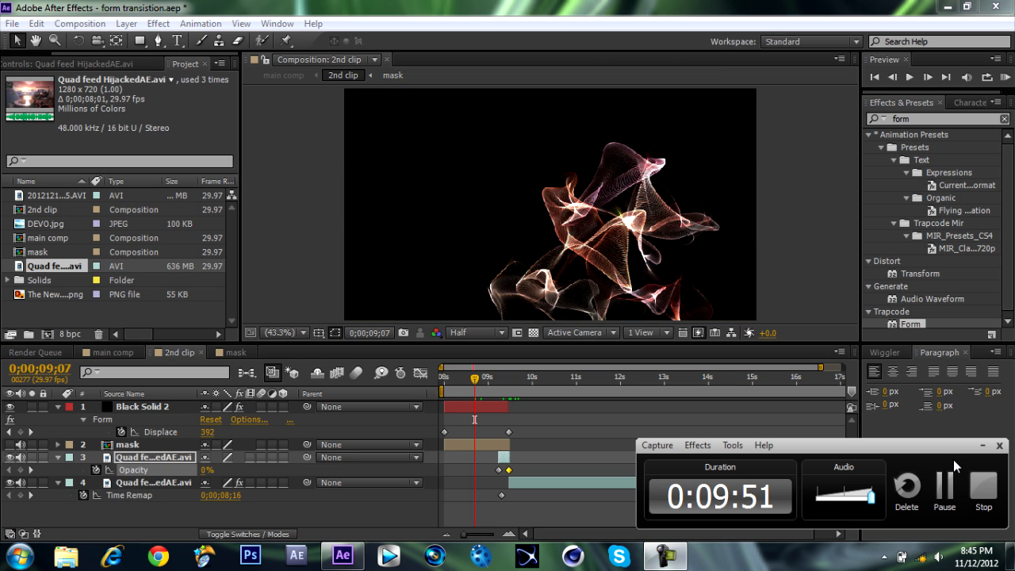
{"action": "left_click", "coordinate": [981, 446]}
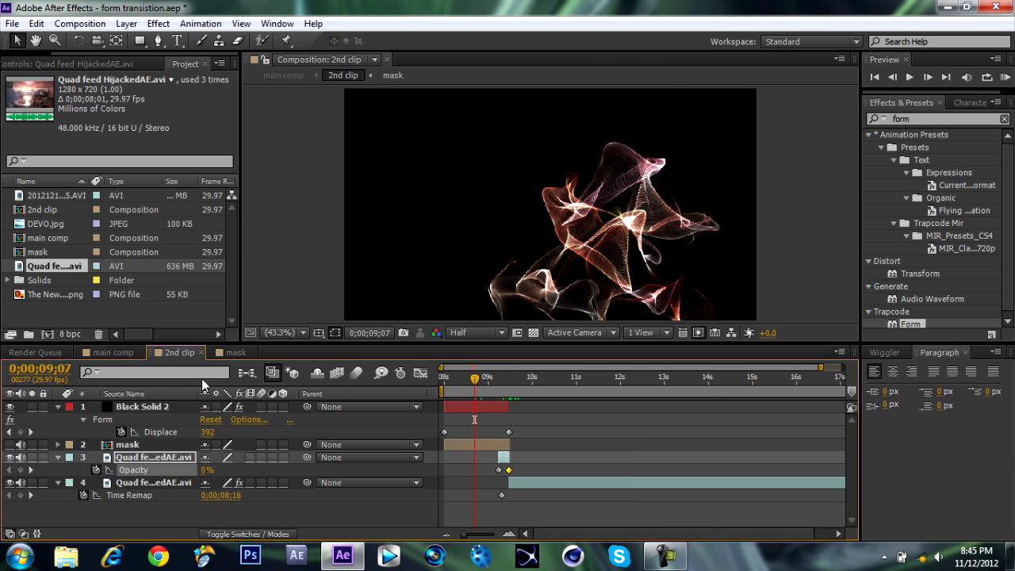
- Switch to the main comp and examine where the 2nd clip and the two gameplay AVI layers meet at 0;00;08;18
{"action": "left_click", "coordinate": [104, 352]}
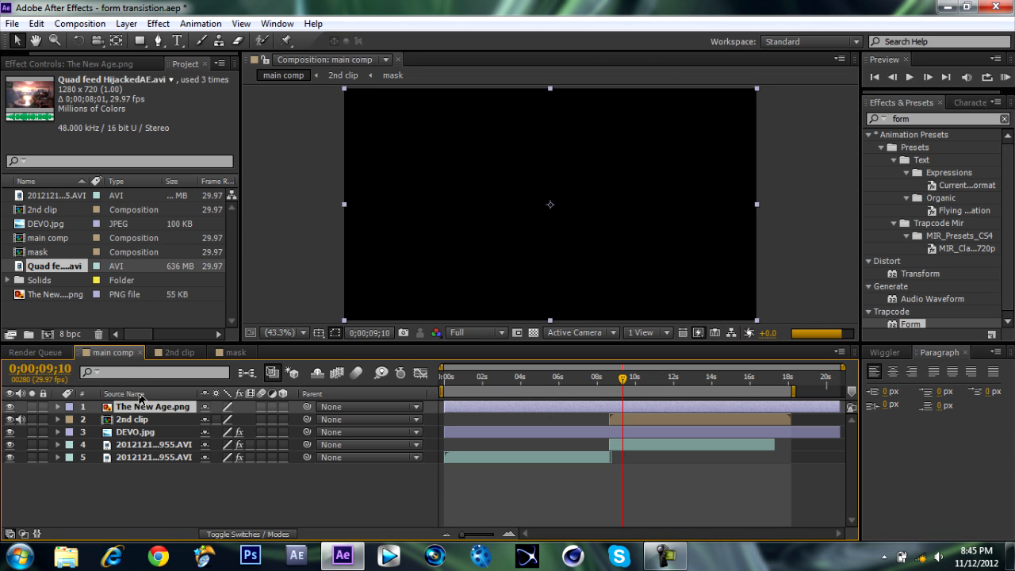
{"action": "left_click", "coordinate": [132, 420]}
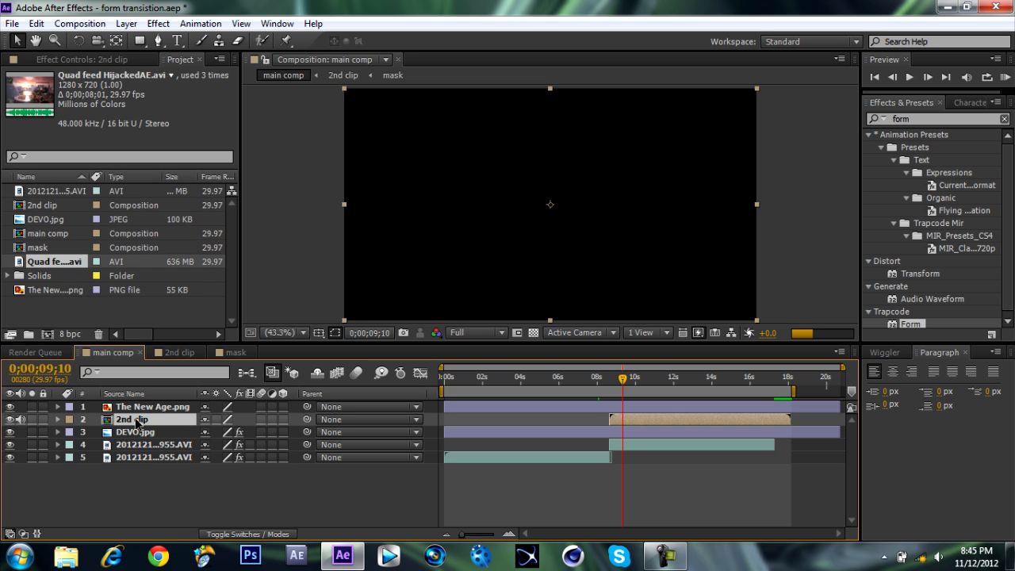
{"action": "left_click", "coordinate": [150, 458]}
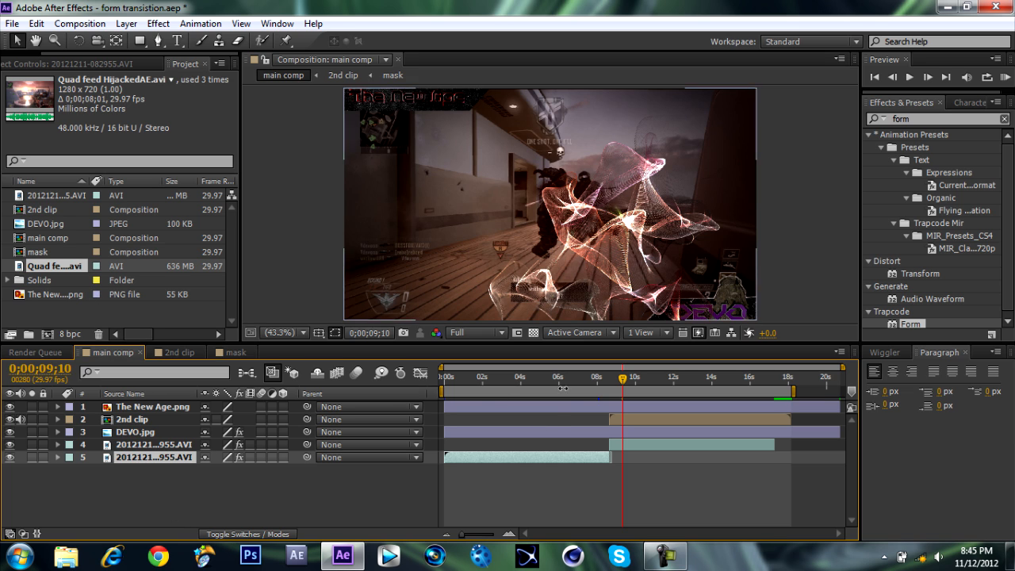
{"action": "left_click", "coordinate": [609, 379]}
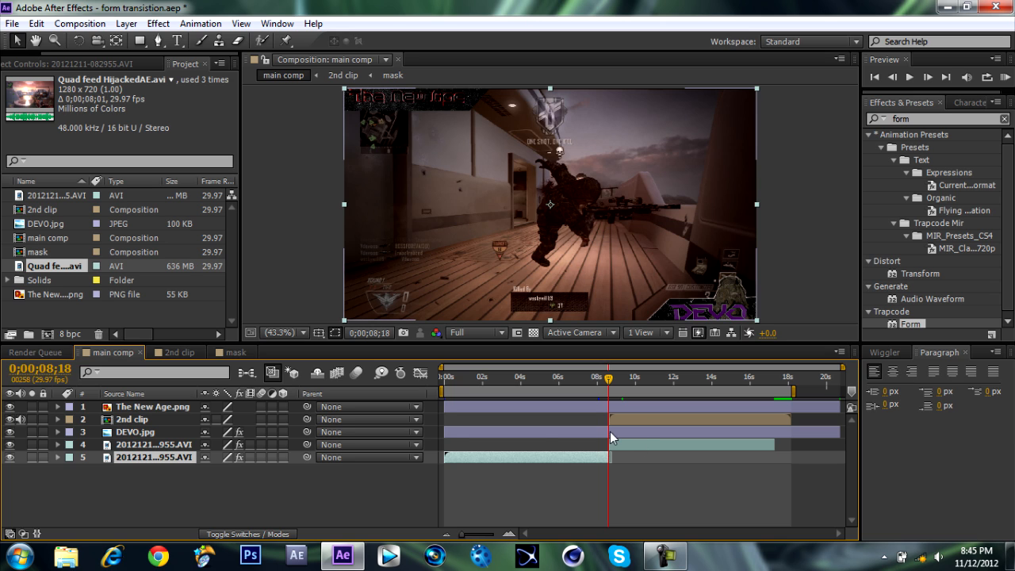
{"action": "left_click", "coordinate": [157, 445]}
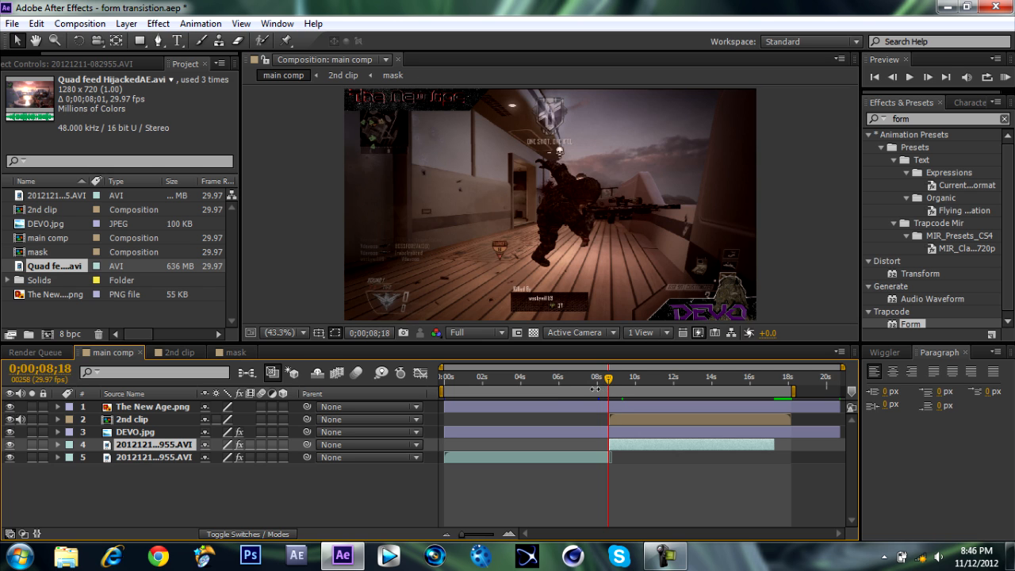
- Scrub through the first clip's ending and look up the time options of the upper AVI layer at 0;00;08;18
{"action": "left_click_drag", "start_coordinate": [566, 377], "coordinate": [589, 380]}
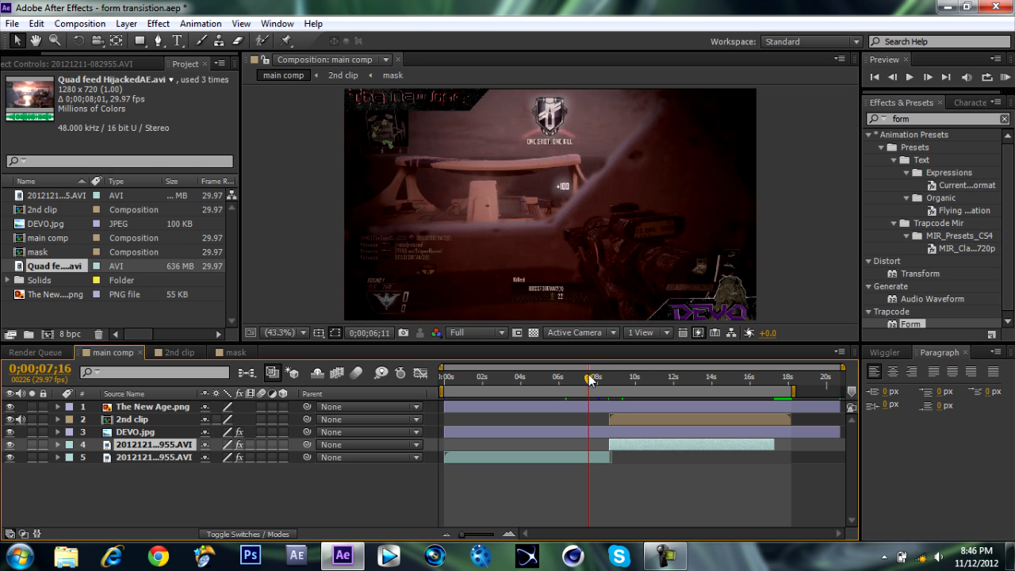
{"action": "left_click", "coordinate": [606, 378]}
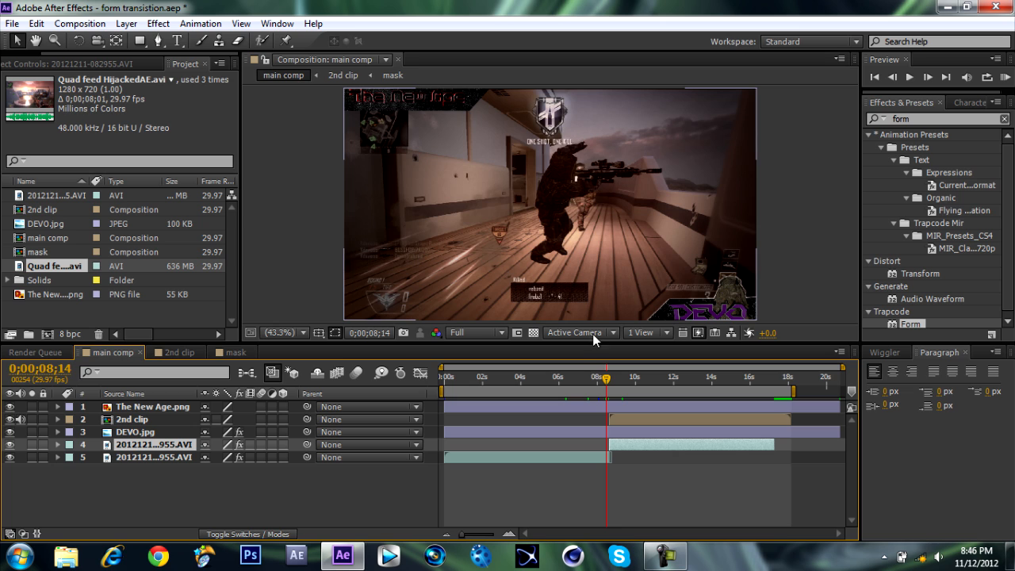
{"action": "left_click", "coordinate": [607, 379]}
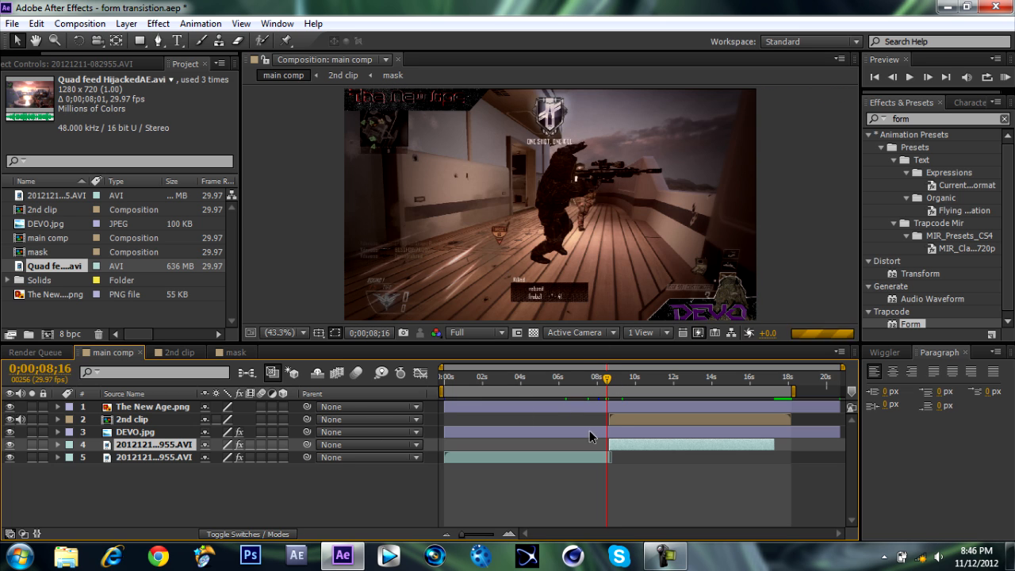
{"action": "left_click", "coordinate": [624, 379]}
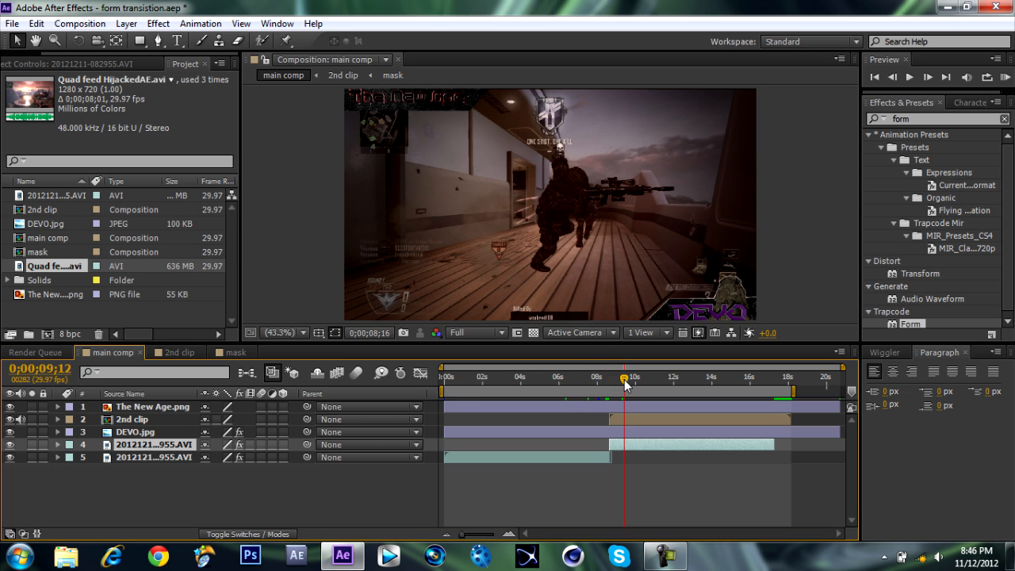
{"action": "left_click_drag", "start_coordinate": [624, 379], "coordinate": [608, 379]}
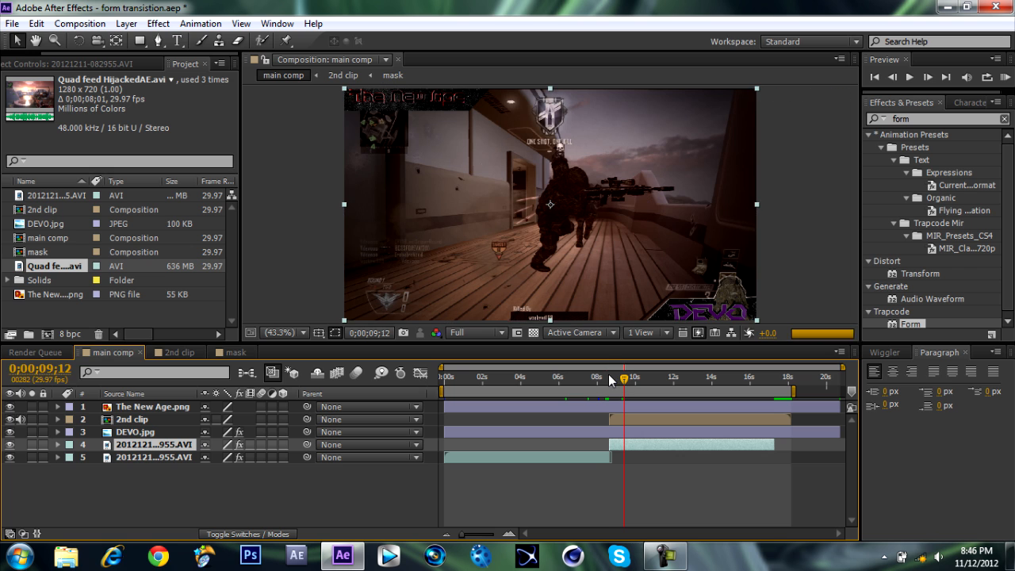
{"action": "right_click", "coordinate": [612, 445]}
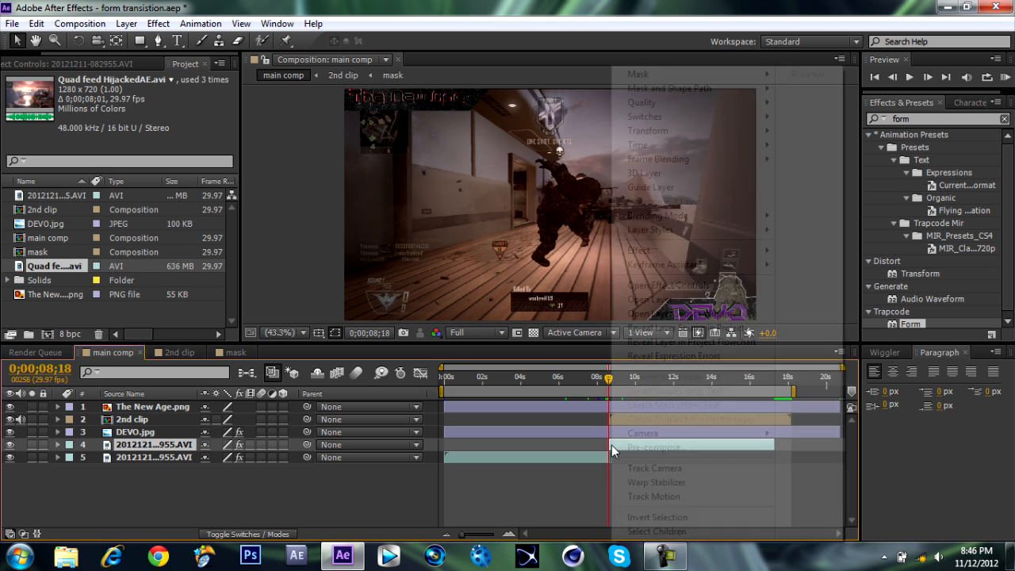
{"action": "mouse_move", "coordinate": [765, 145]}
{"action": "left_click", "coordinate": [813, 196]}
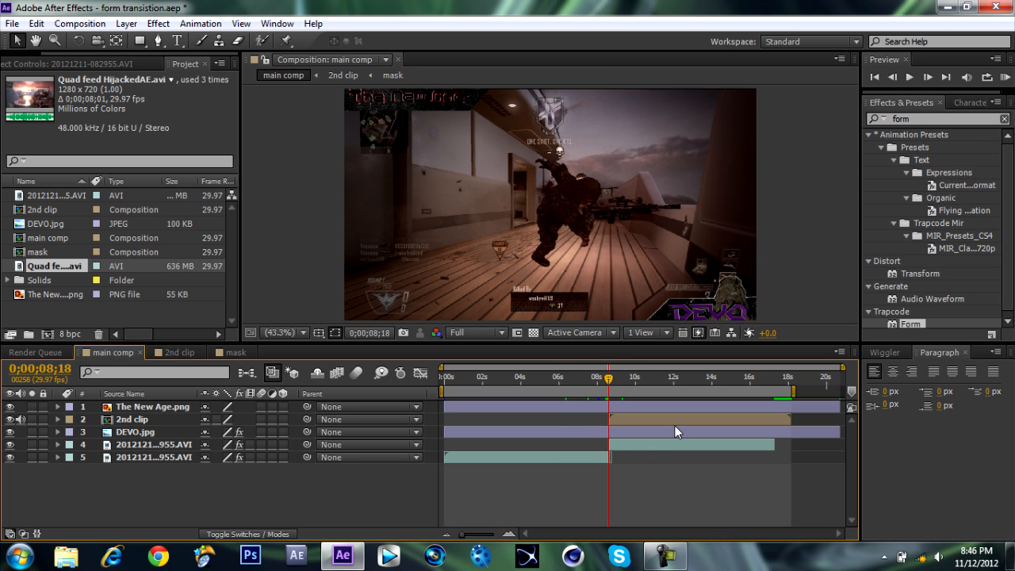
- Temporarily hide The New Age.png, 2nd clip and DEVO.jpg to examine the upper AVI layer at several times, and show them again
{"action": "left_click_drag", "start_coordinate": [646, 382], "coordinate": [626, 383]}
{"action": "left_click", "coordinate": [10, 406]}
{"action": "left_click", "coordinate": [9, 418]}
{"action": "left_click", "coordinate": [10, 432]}
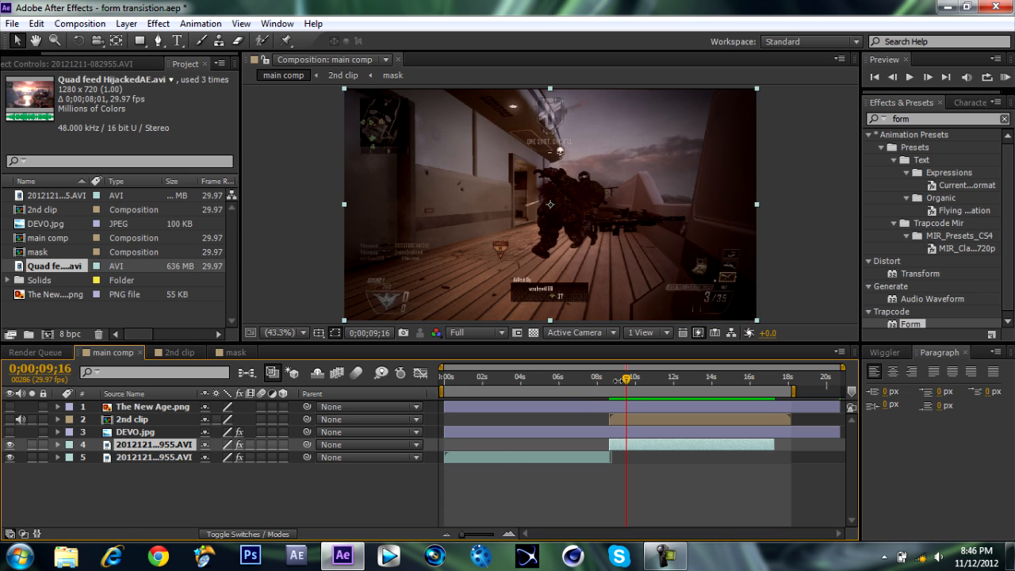
{"action": "left_click", "coordinate": [674, 381]}
{"action": "left_click", "coordinate": [721, 382]}
{"action": "left_click", "coordinate": [639, 379]}
{"action": "left_click", "coordinate": [10, 406]}
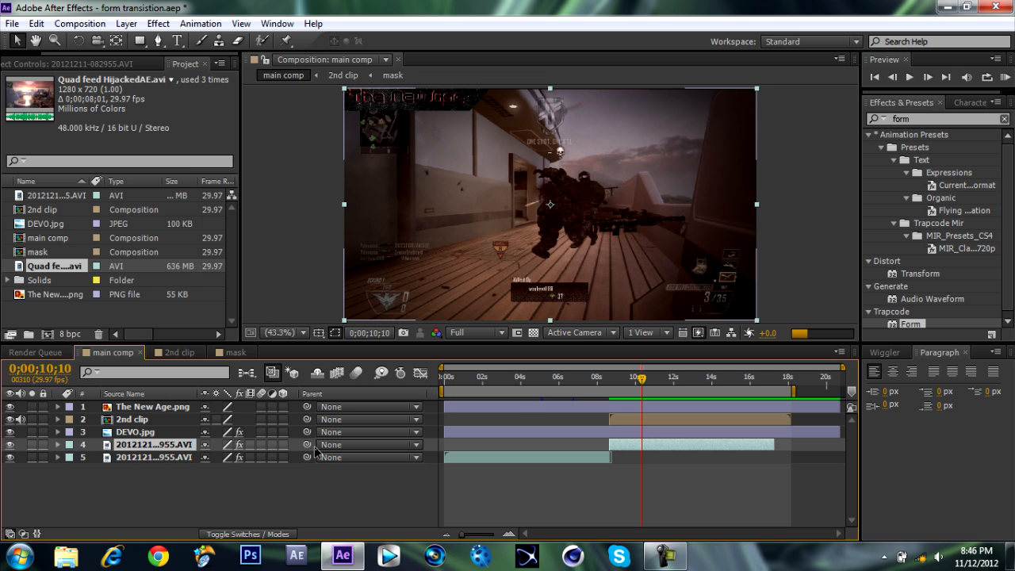
{"action": "left_click", "coordinate": [617, 379]}
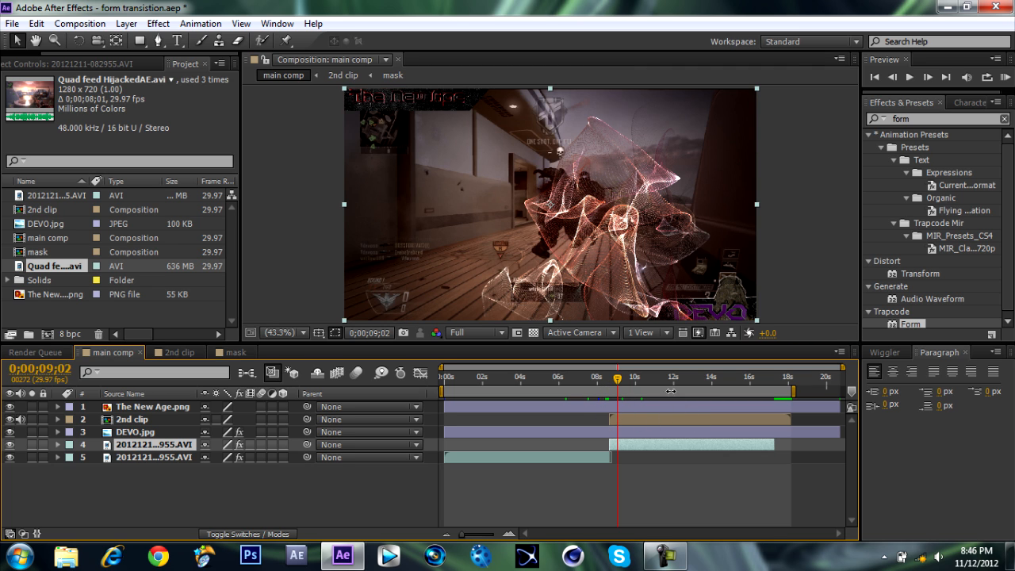
- Compare the start of the 2nd clip layer with the start of the upper AVI layer
{"action": "left_click", "coordinate": [152, 417]}
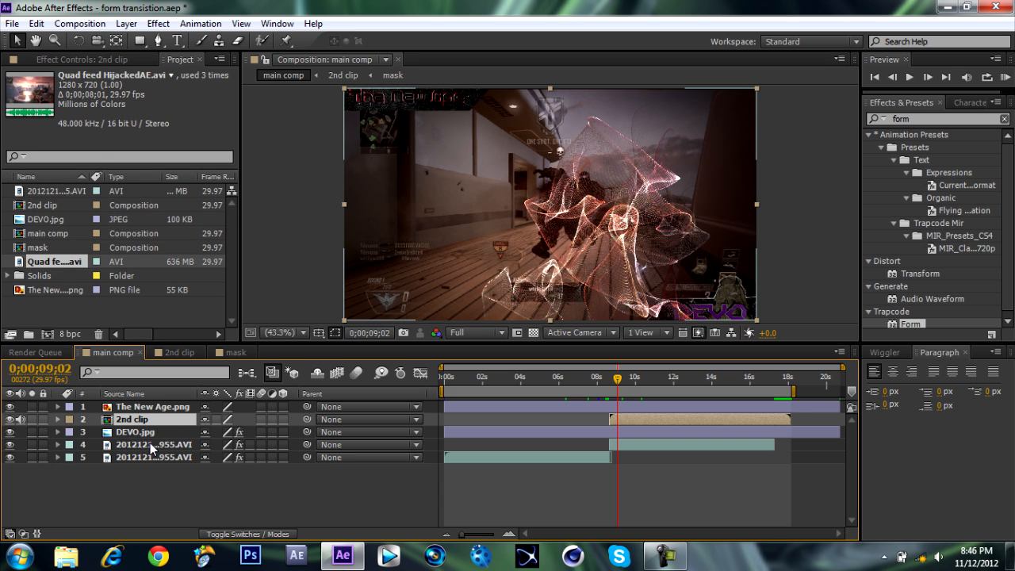
{"action": "left_click", "coordinate": [151, 445]}
{"action": "left_click", "coordinate": [616, 422]}
{"action": "left_click", "coordinate": [616, 443]}
{"action": "left_click", "coordinate": [616, 420]}
- Apply the Motion Tile effect to the upper AVI layer with the current time at 0;00;08;19
{"action": "left_click_drag", "start_coordinate": [615, 376], "coordinate": [611, 381]}
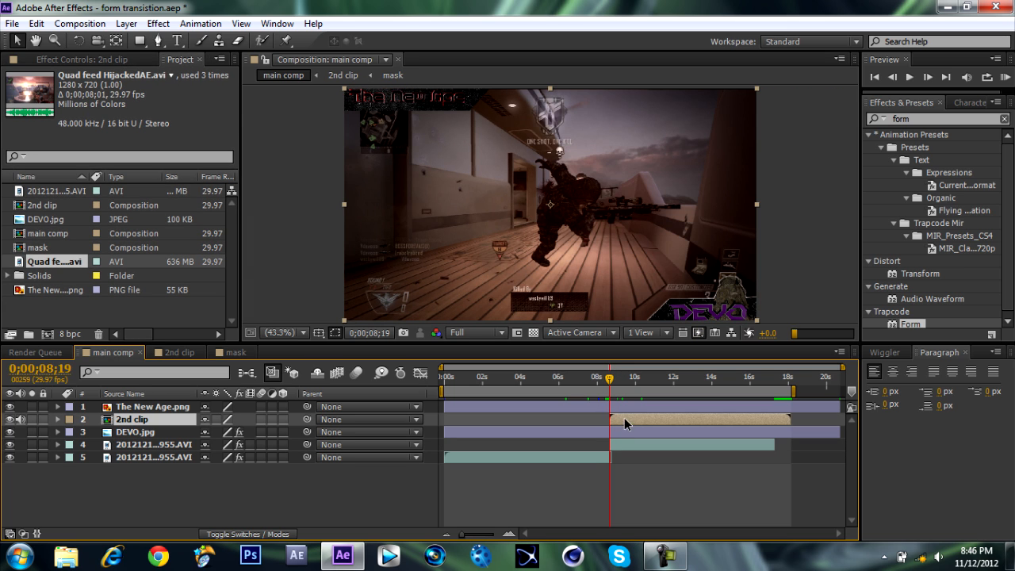
{"action": "left_click", "coordinate": [127, 446]}
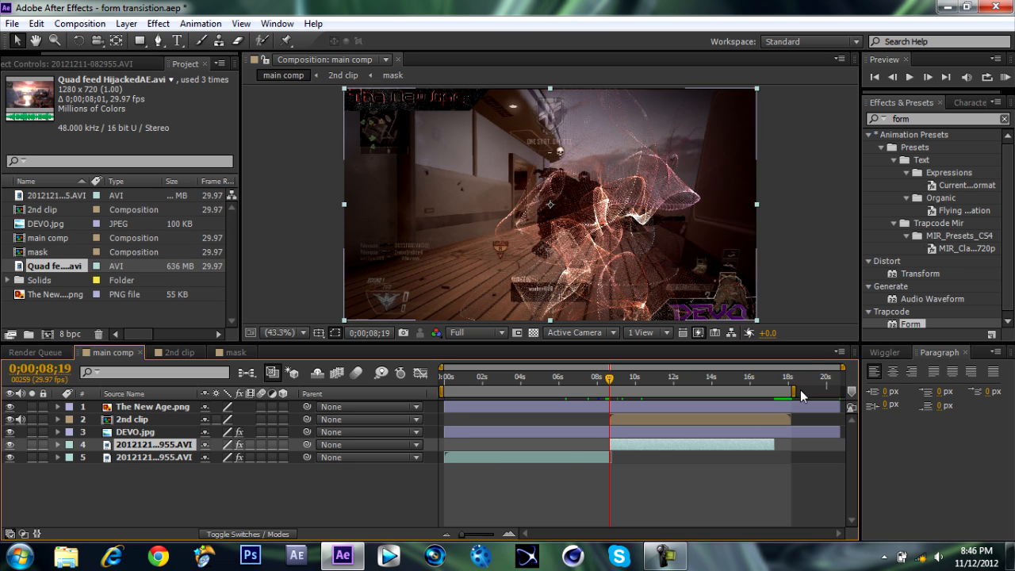
{"action": "left_click", "coordinate": [919, 119]}
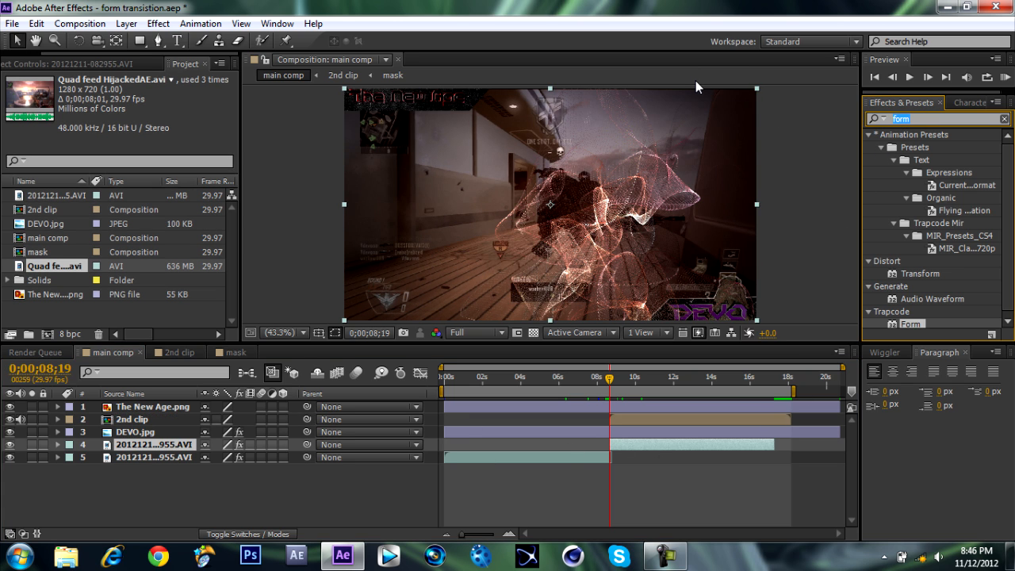
{"action": "type", "text": "motion"}
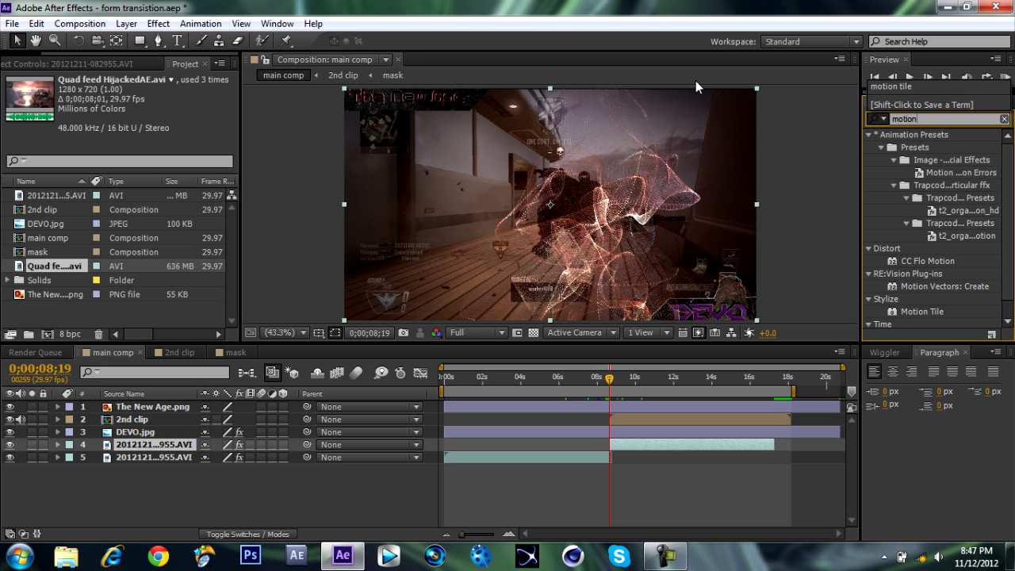
{"action": "type", "text": " tile"}
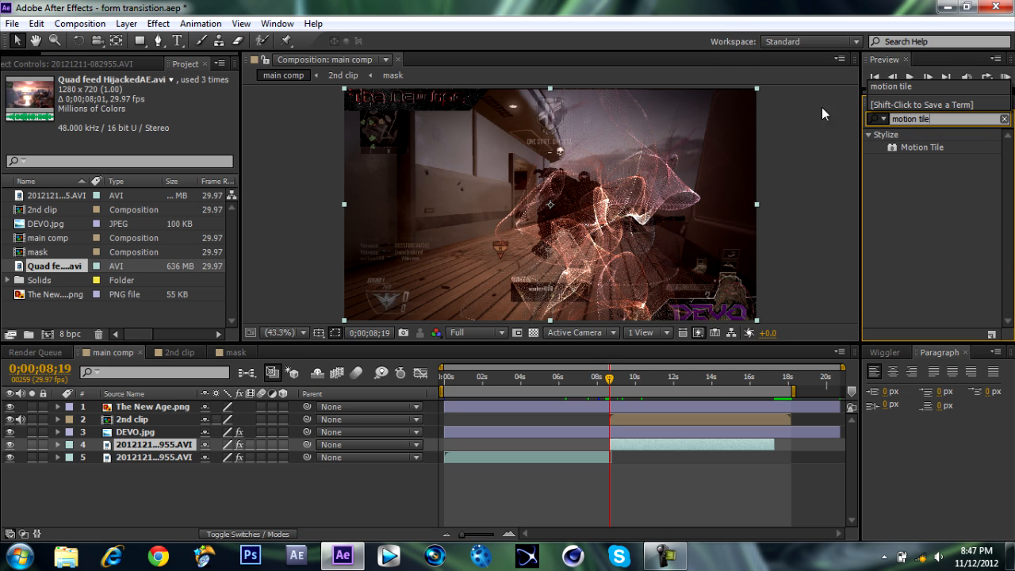
{"action": "left_click_drag", "start_coordinate": [923, 149], "coordinate": [657, 447]}
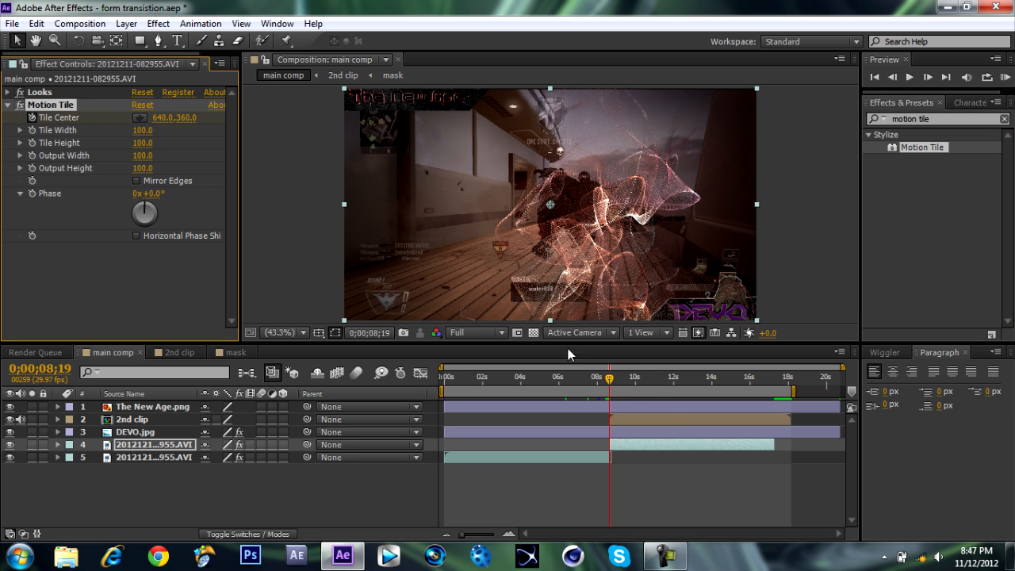
- At 0;00;10;03, multiply Motion Tile's horizontal Tile Center value by 10 to reach 6400
{"action": "left_click", "coordinate": [638, 379]}
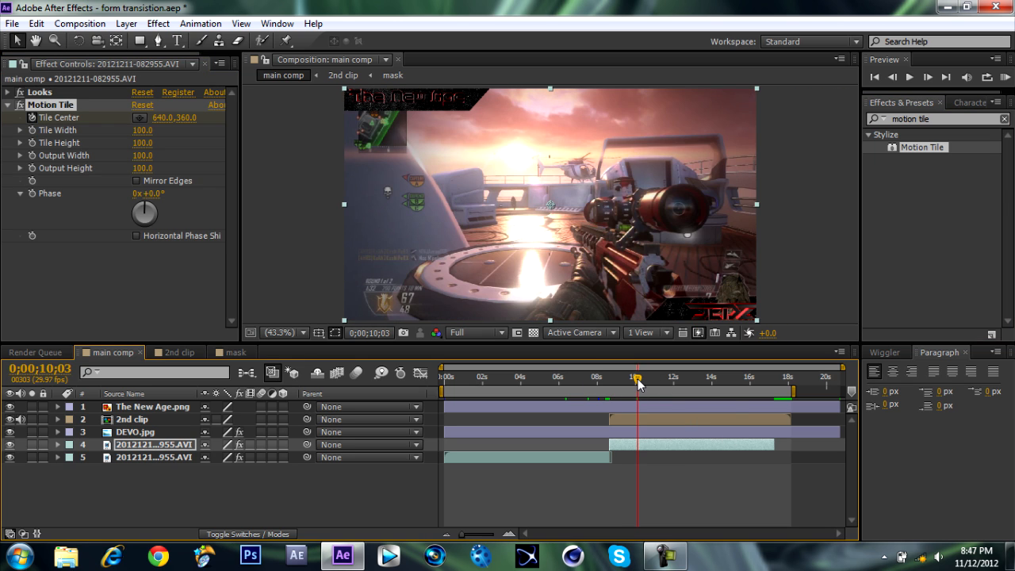
{"action": "left_click_drag", "start_coordinate": [165, 124], "coordinate": [160, 123]}
{"action": "left_click", "coordinate": [159, 119]}
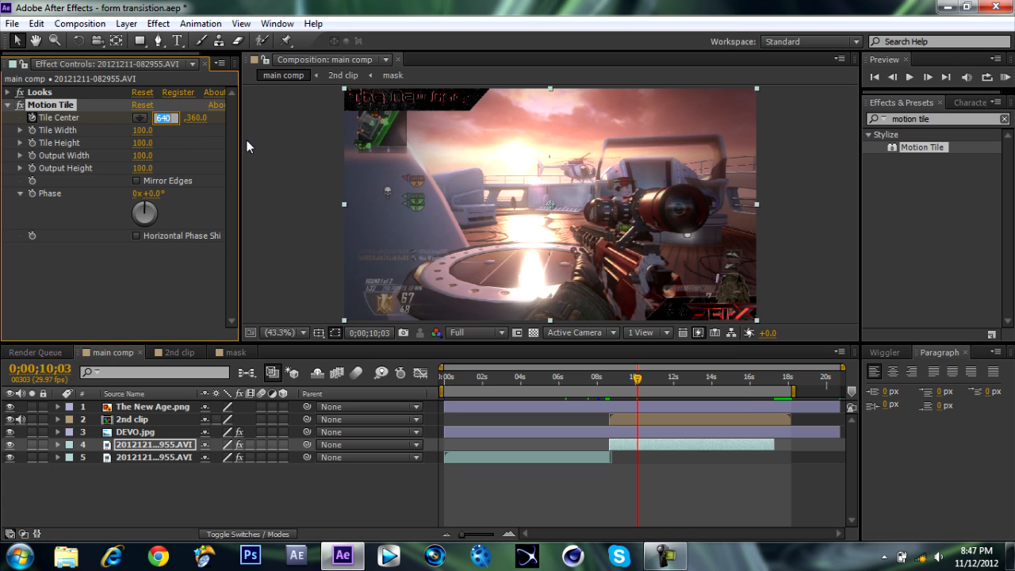
{"action": "key", "text": "Right"}
{"action": "type", "text": "*10"}
{"action": "key", "text": "Return"}
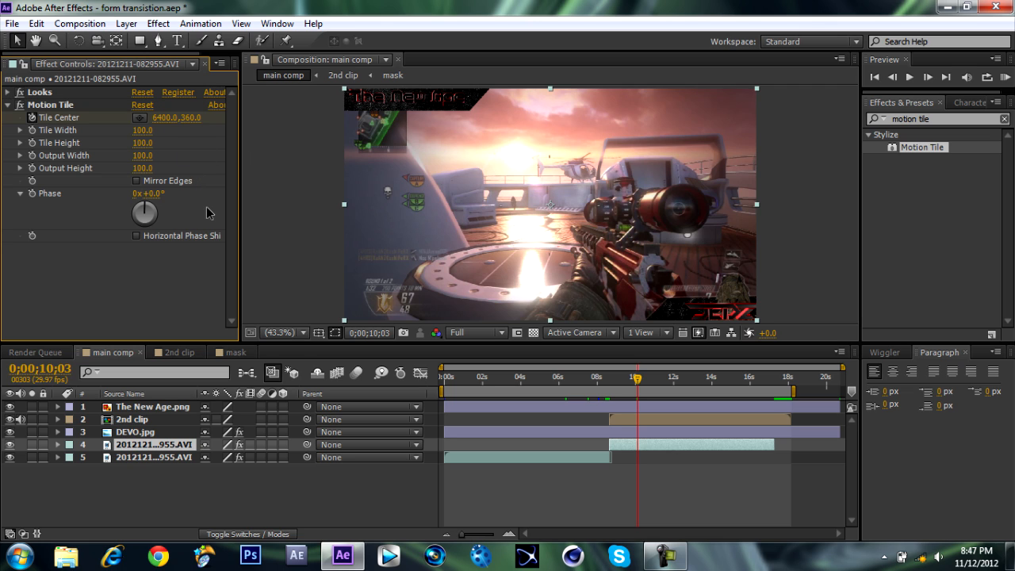
- Raise the horizontal Tile Center value further at 0;00;10;03 and preview the sliding background at 0;00;09;15
{"action": "left_click_drag", "start_coordinate": [169, 118], "coordinate": [357, 119]}
{"action": "left_click_drag", "start_coordinate": [602, 152], "coordinate": [650, 152]}
{"action": "left_click", "coordinate": [163, 118]}
{"action": "key", "text": "BackSpace"}
{"action": "type", "text": "10"}
{"action": "key", "text": "Return"}
{"action": "left_click", "coordinate": [626, 377]}
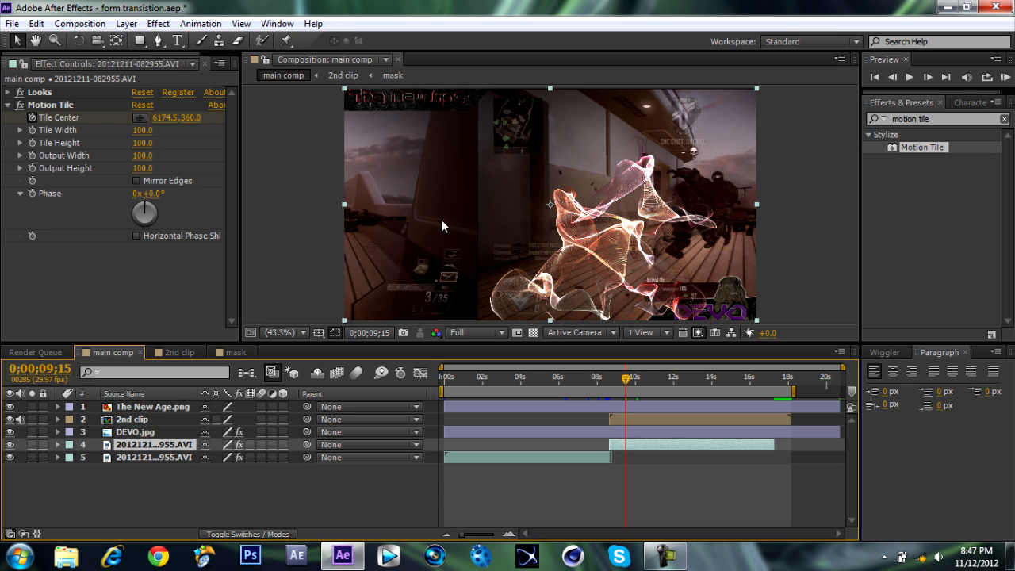
- Find the Fast Blur effect and apply it to the upper AVI layer
{"action": "left_click_drag", "start_coordinate": [934, 118], "coordinate": [496, 88]}
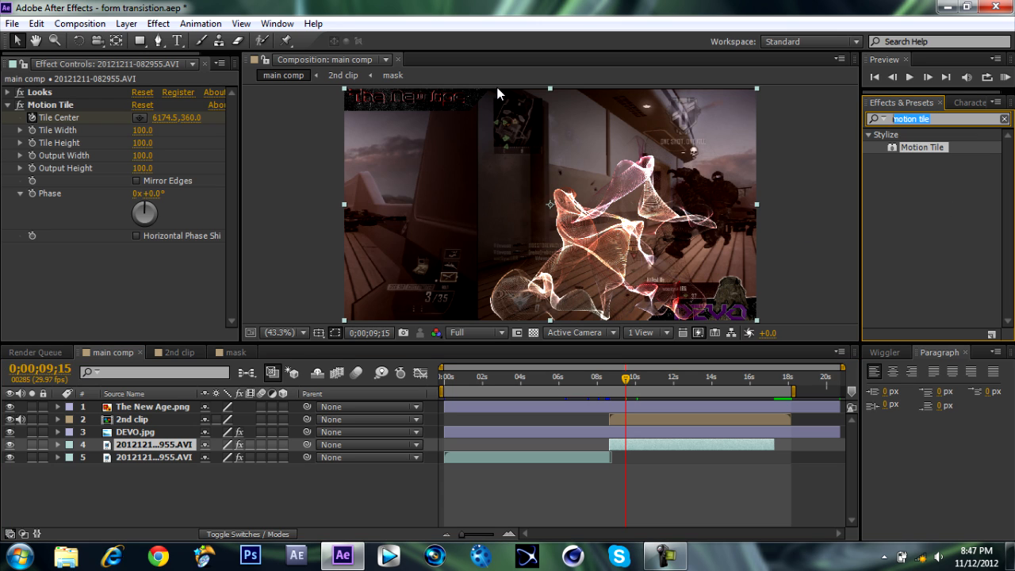
{"action": "type", "text": "fast blu"}
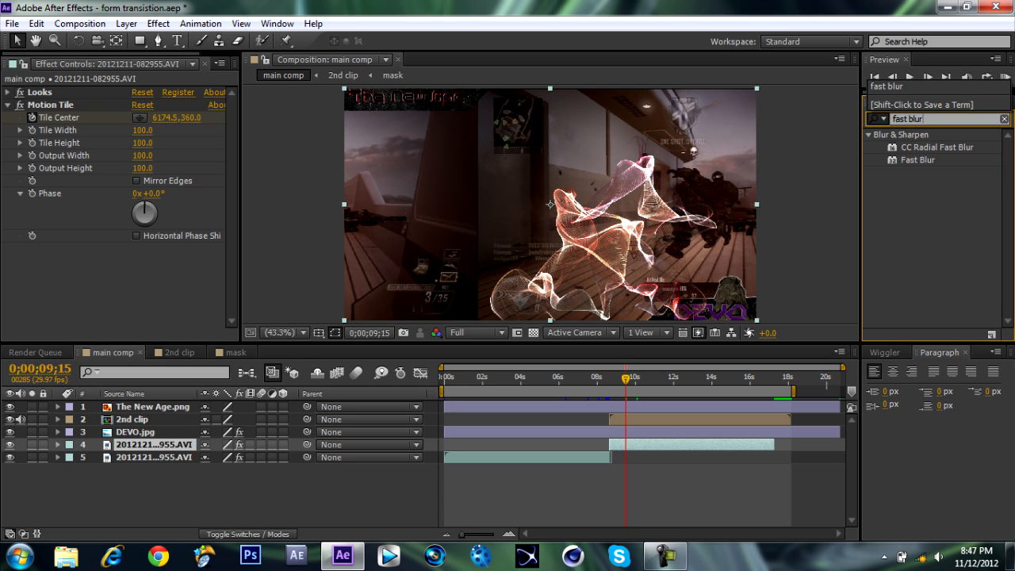
{"action": "type", "text": "r"}
{"action": "left_click_drag", "start_coordinate": [921, 161], "coordinate": [694, 444]}
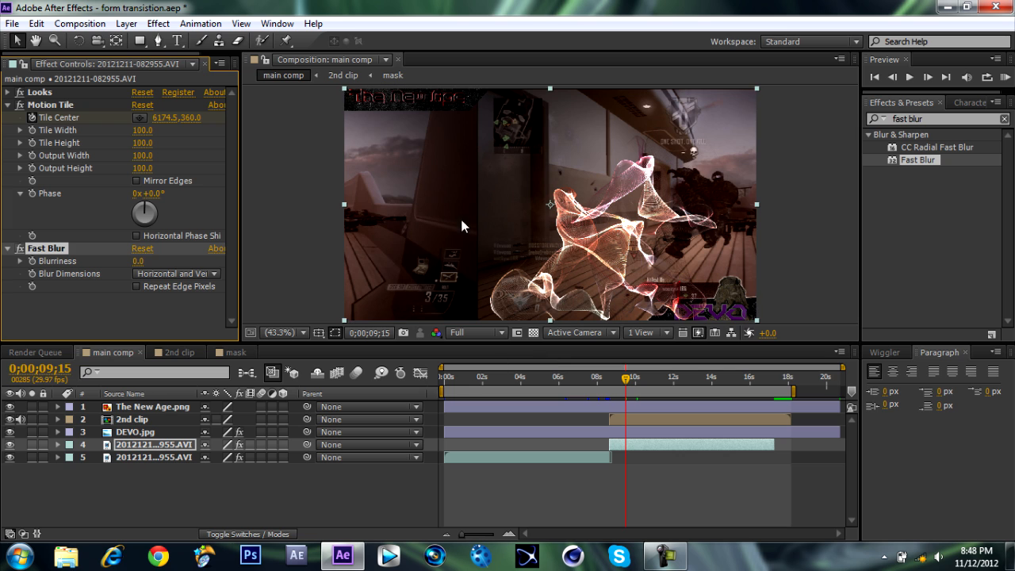
- Keyframe Fast Blur's Blurriness on the upper AVI layer from 0 at 0;00;08;19 to 15 at 0;00;09;08
{"action": "left_click_drag", "start_coordinate": [605, 379], "coordinate": [611, 380]}
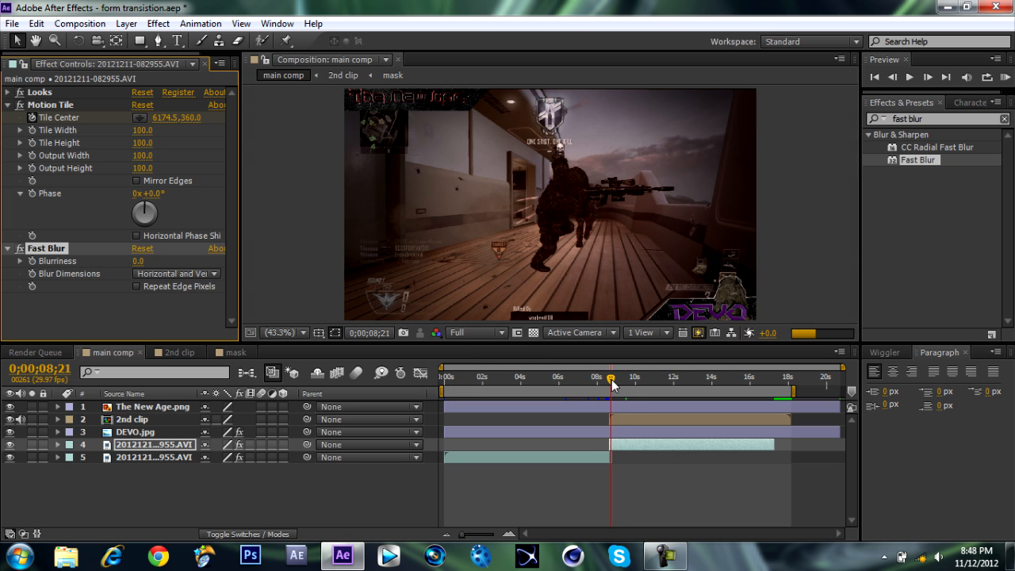
{"action": "left_click", "coordinate": [611, 385]}
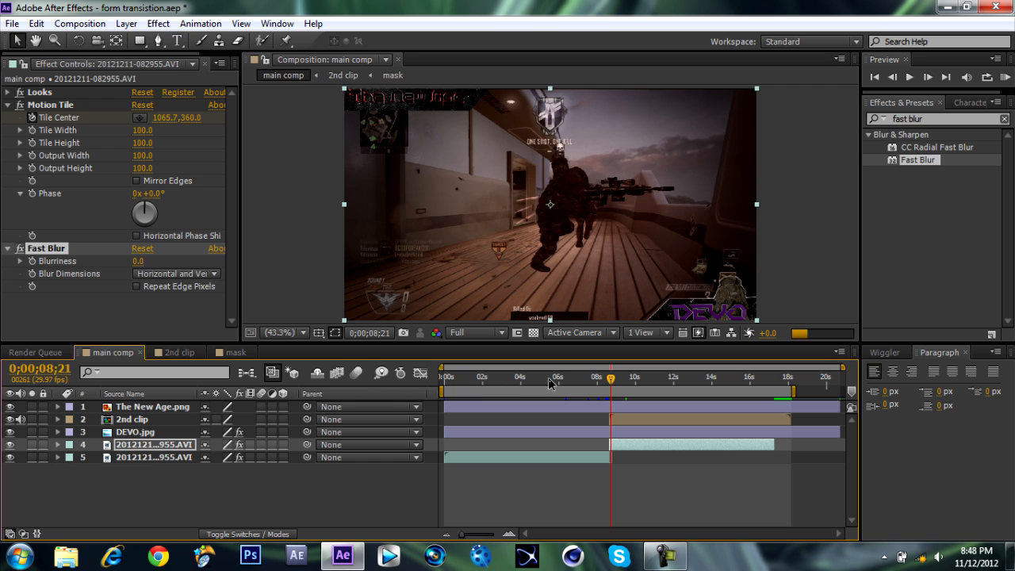
{"action": "left_click", "coordinate": [609, 378]}
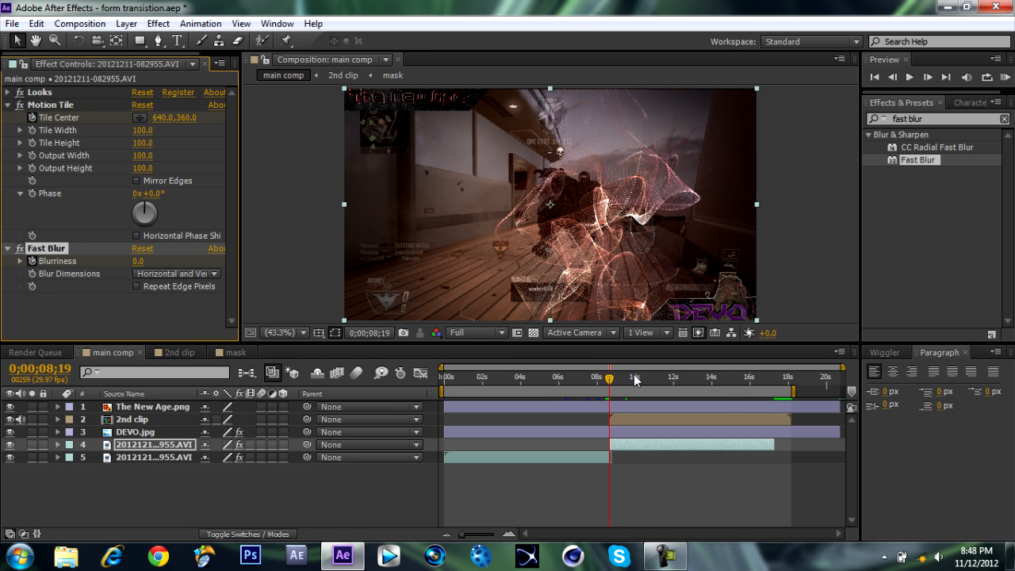
{"action": "left_click", "coordinate": [625, 378]}
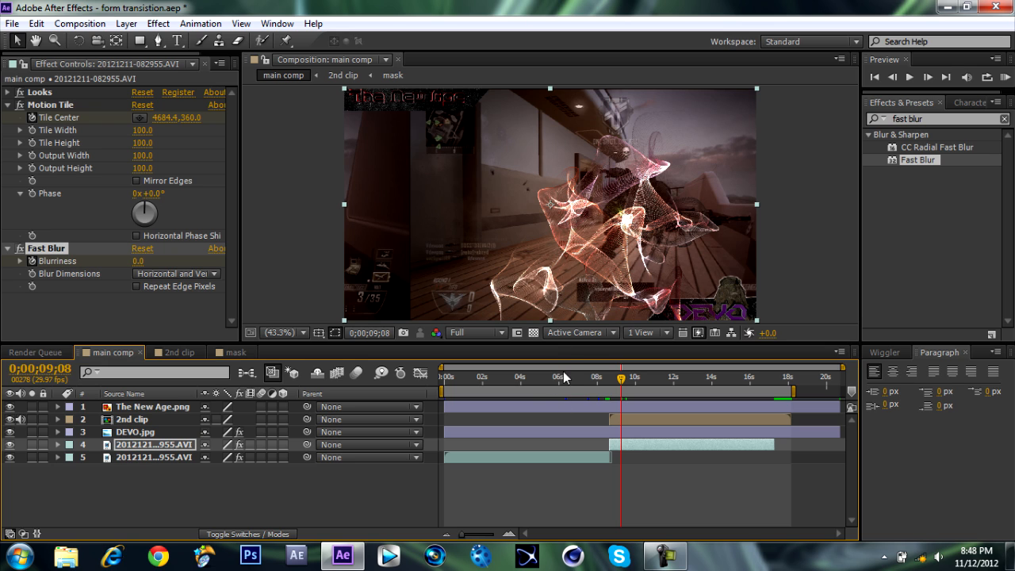
{"action": "left_click", "coordinate": [138, 261]}
{"action": "type", "text": "15"}
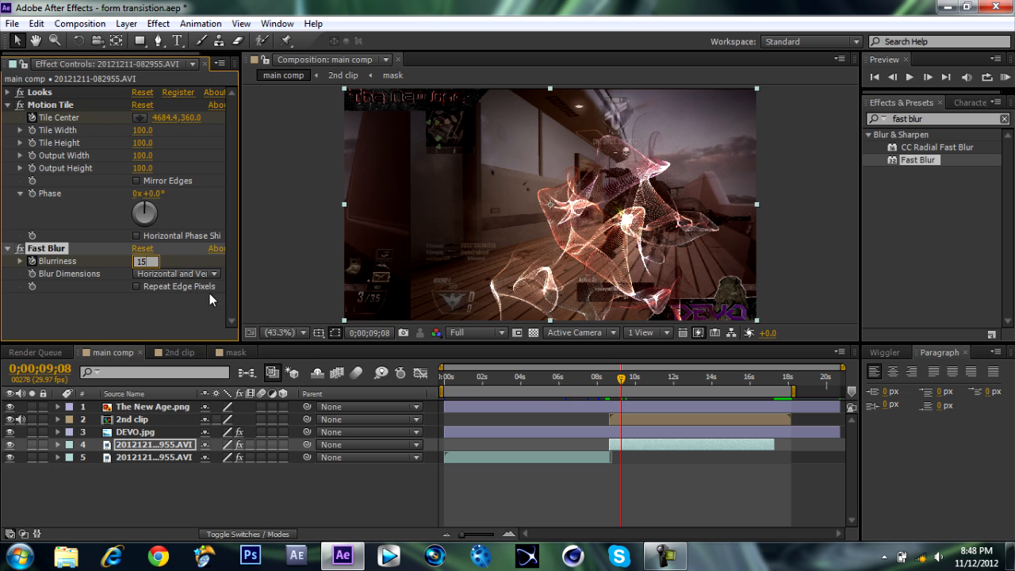
{"action": "key", "text": "Return"}
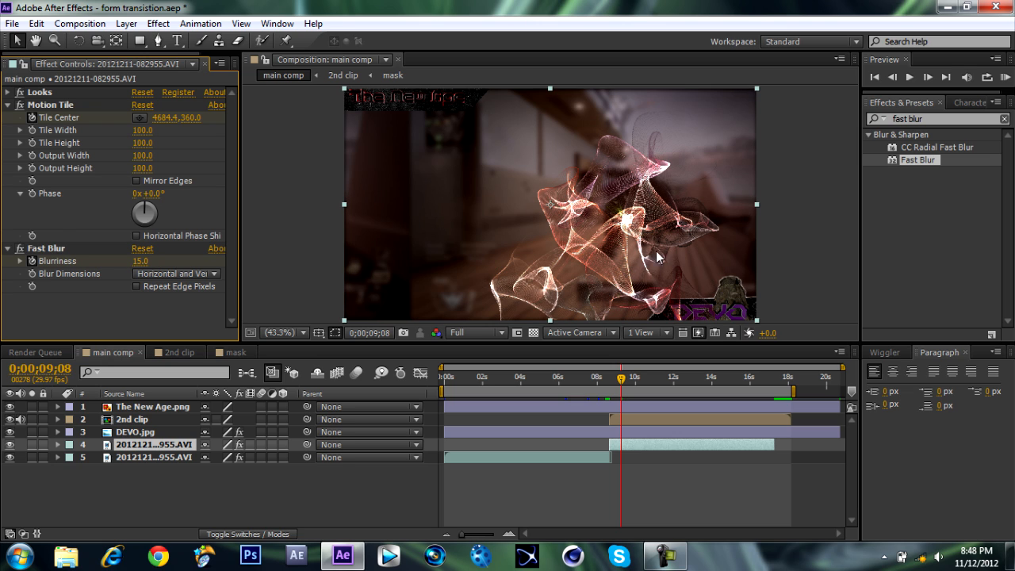
- Enable Repeat Edge Pixels for Fast Blur, set its Blur Dimensions to Horizontal, and move the current time to 0;00;09;28
{"action": "left_click", "coordinate": [137, 287]}
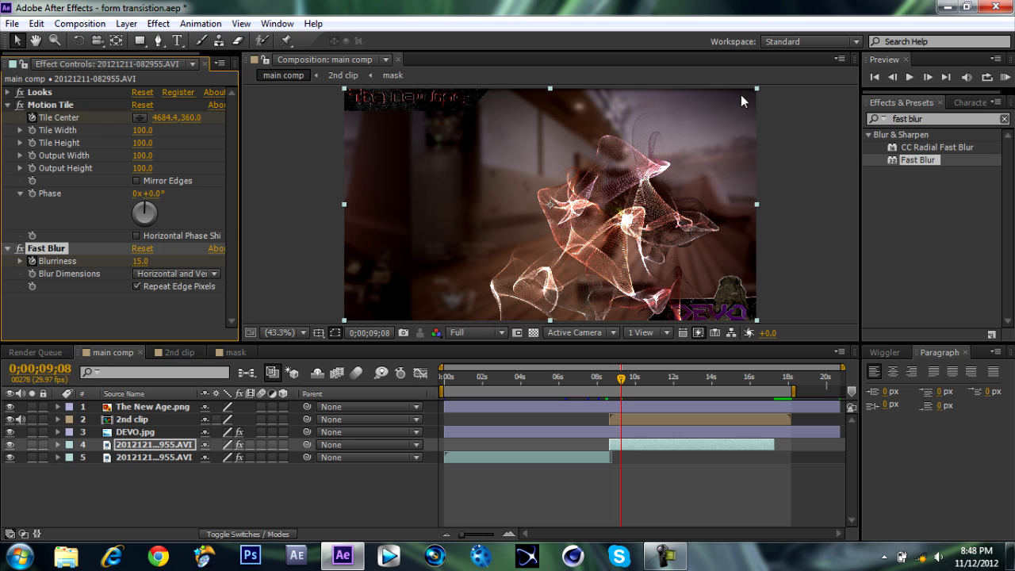
{"action": "left_click", "coordinate": [175, 274]}
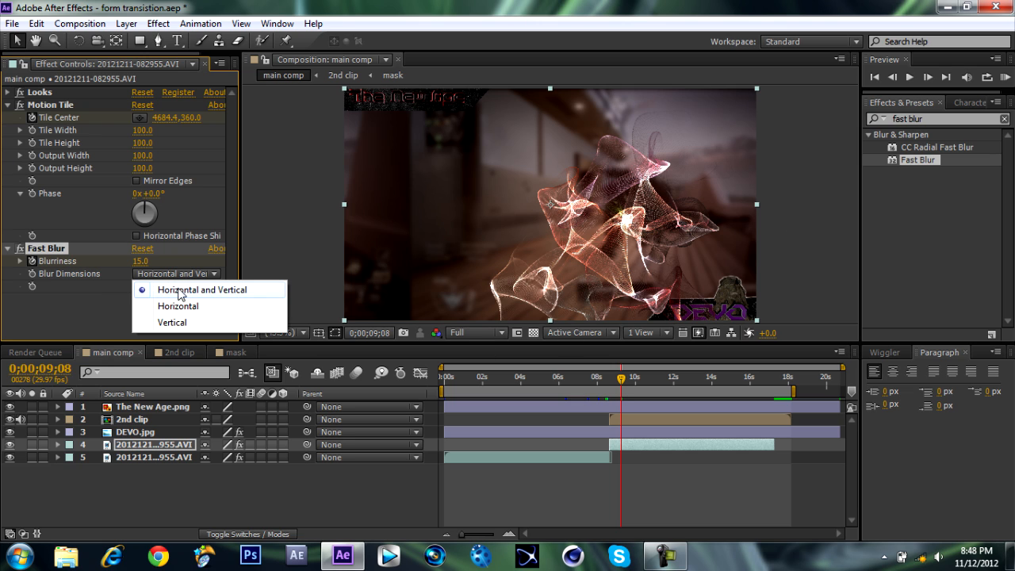
{"action": "left_click", "coordinate": [194, 308]}
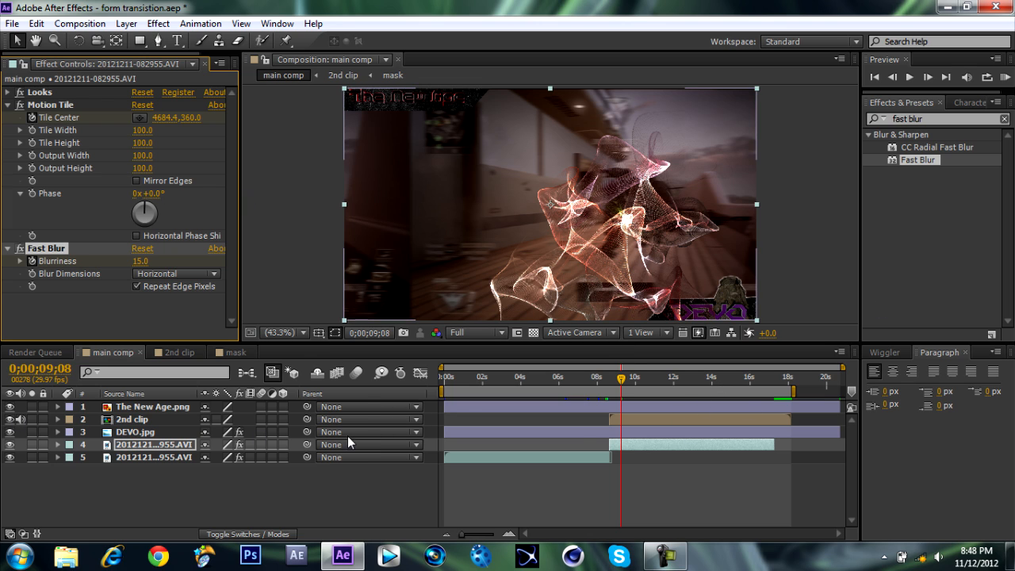
{"action": "left_click_drag", "start_coordinate": [624, 379], "coordinate": [633, 384]}
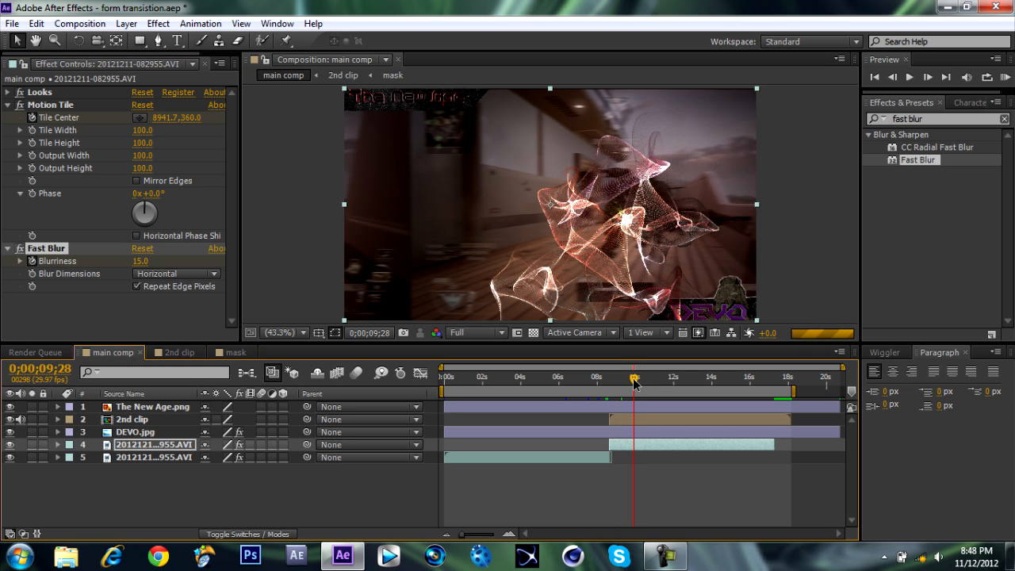